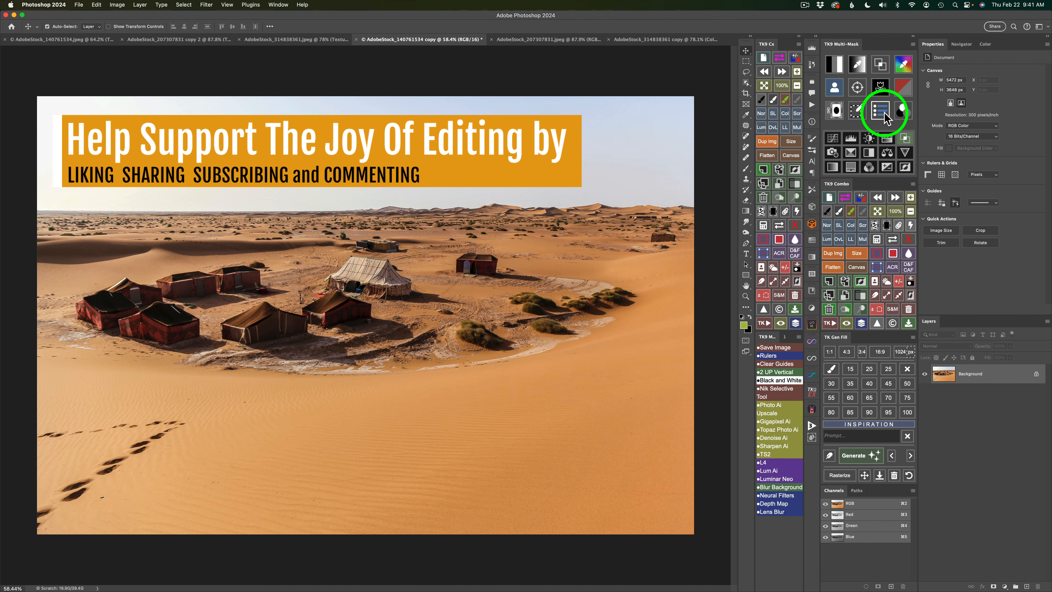
# - Show the Workflow Extras with the Frequency Separation controls in the TK9 Multi-Mask module
pyautogui.click(881, 111)
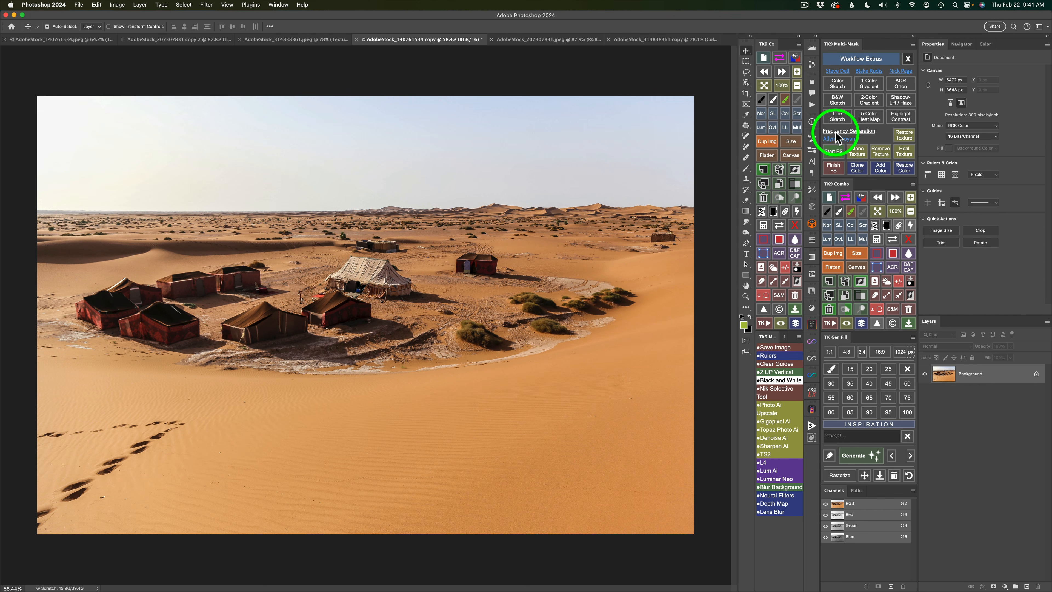
pyautogui.click(868, 131)
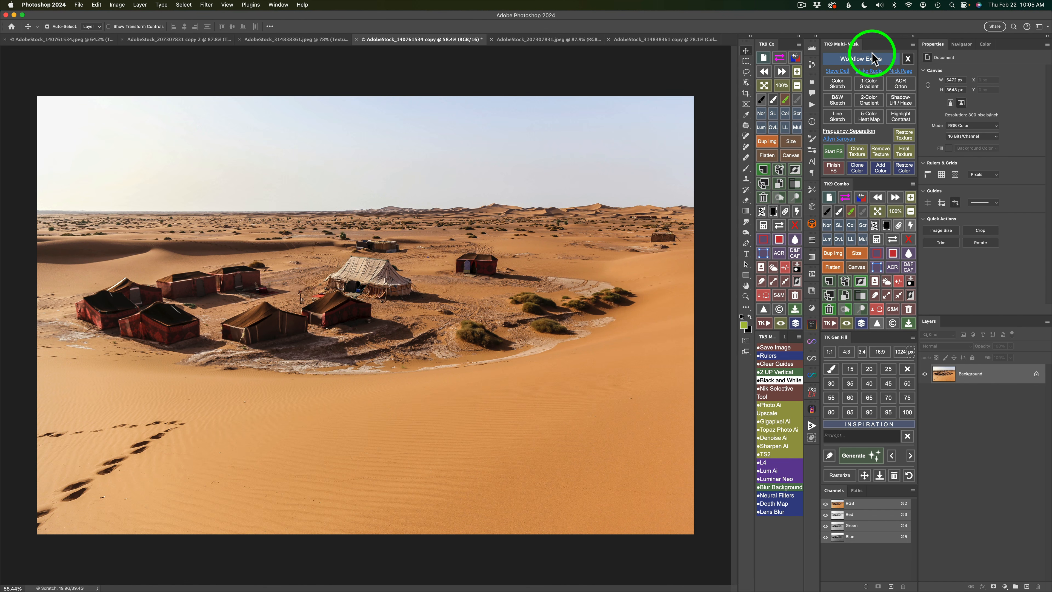
# - Open the English TK9 instructions PDF and look through its table of contents
pyautogui.click(912, 44)
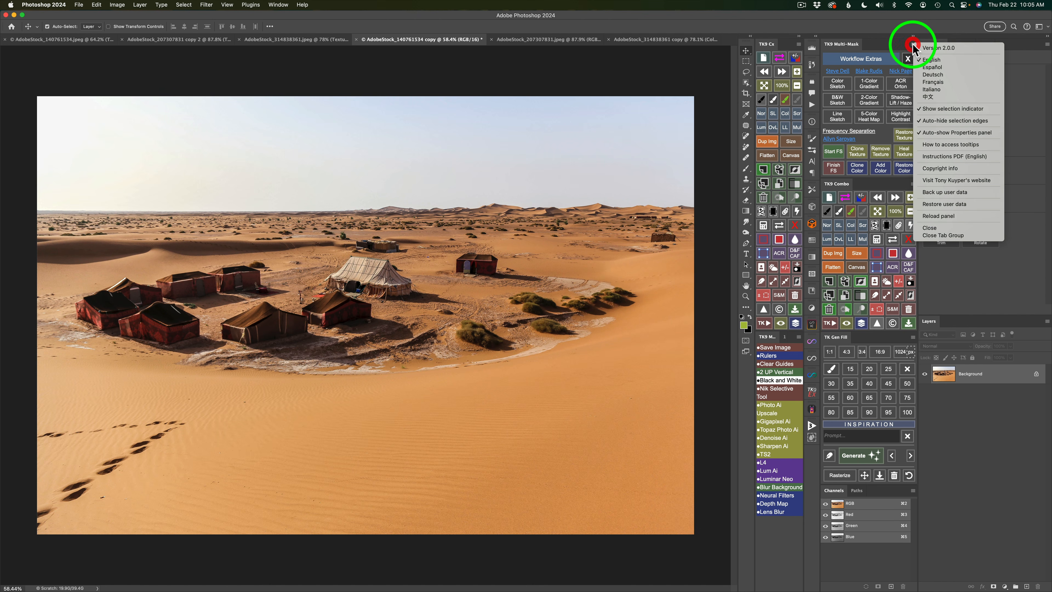
pyautogui.click(942, 155)
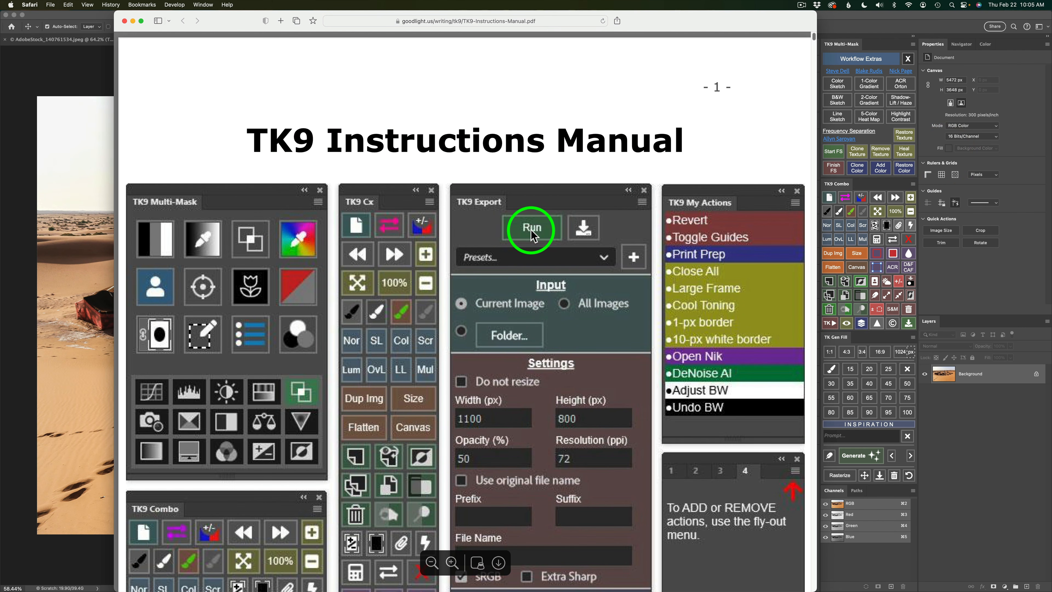
pyautogui.scroll(-3, 532, 230)
pyautogui.scroll(-15, 530, 231)
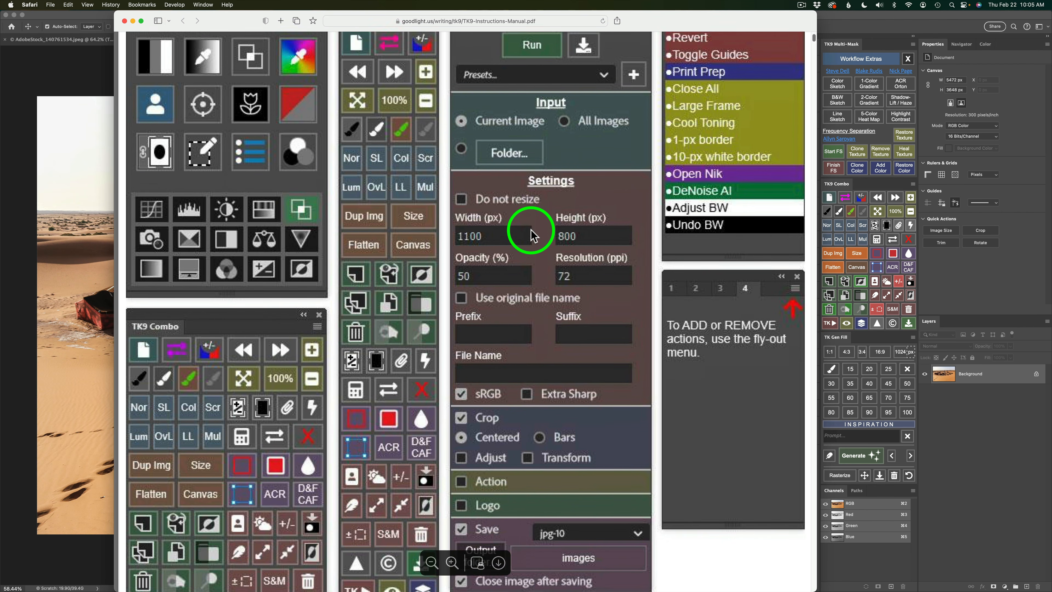
pyautogui.scroll(-20, 530, 230)
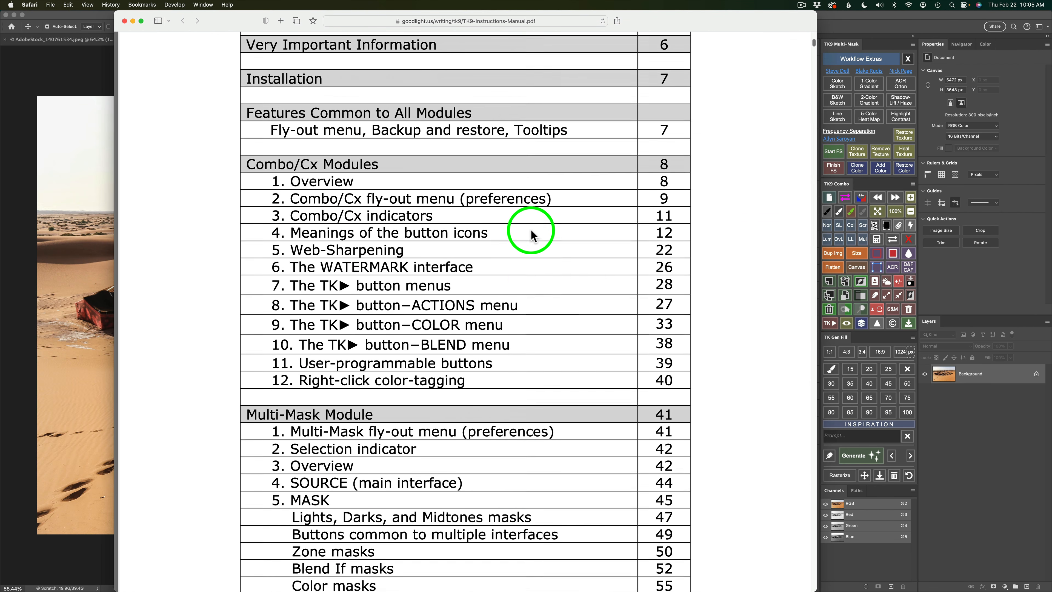
pyautogui.scroll(-20, 531, 230)
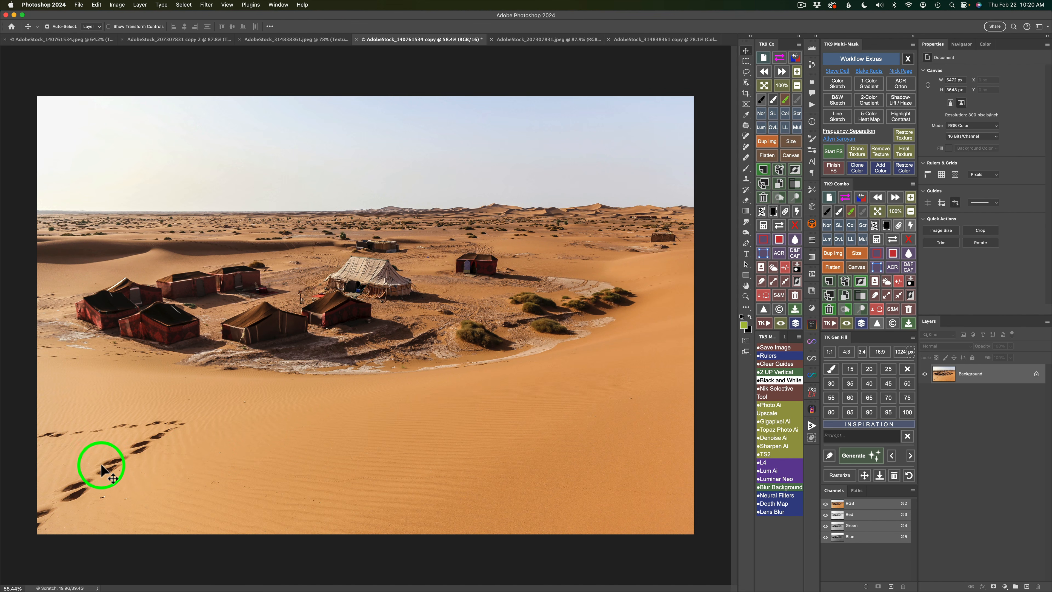
# - Look through the open portrait, desert and butterfly images intended for frequency separation
pyautogui.click(553, 38)
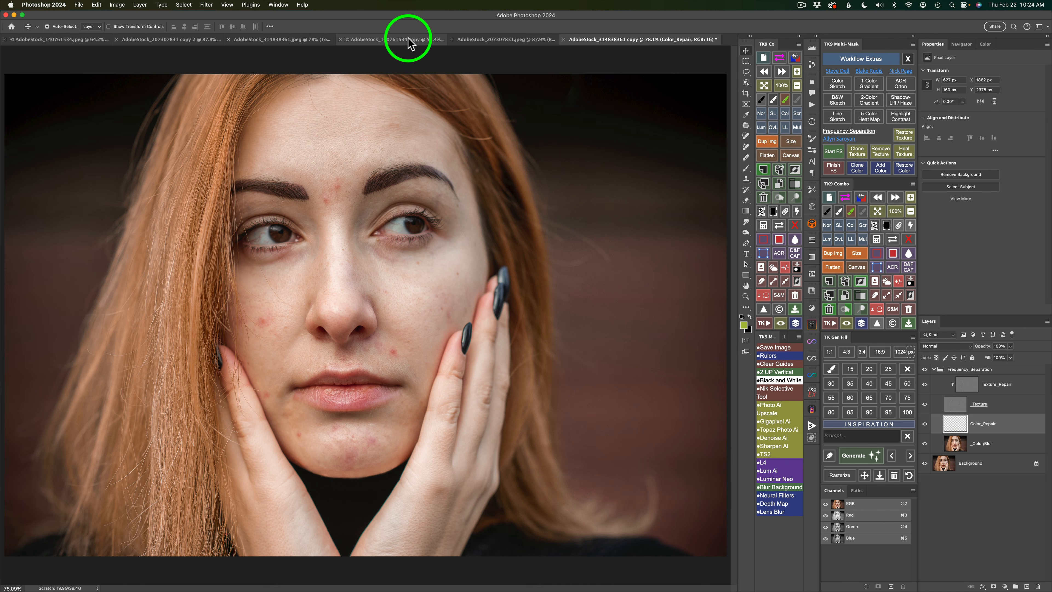
pyautogui.click(410, 39)
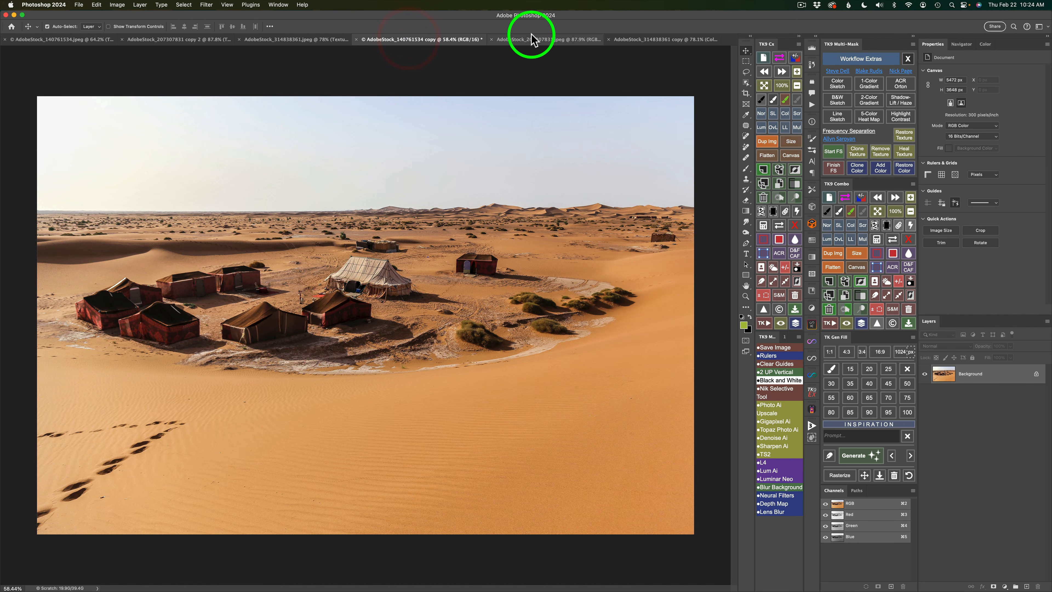
pyautogui.click(543, 40)
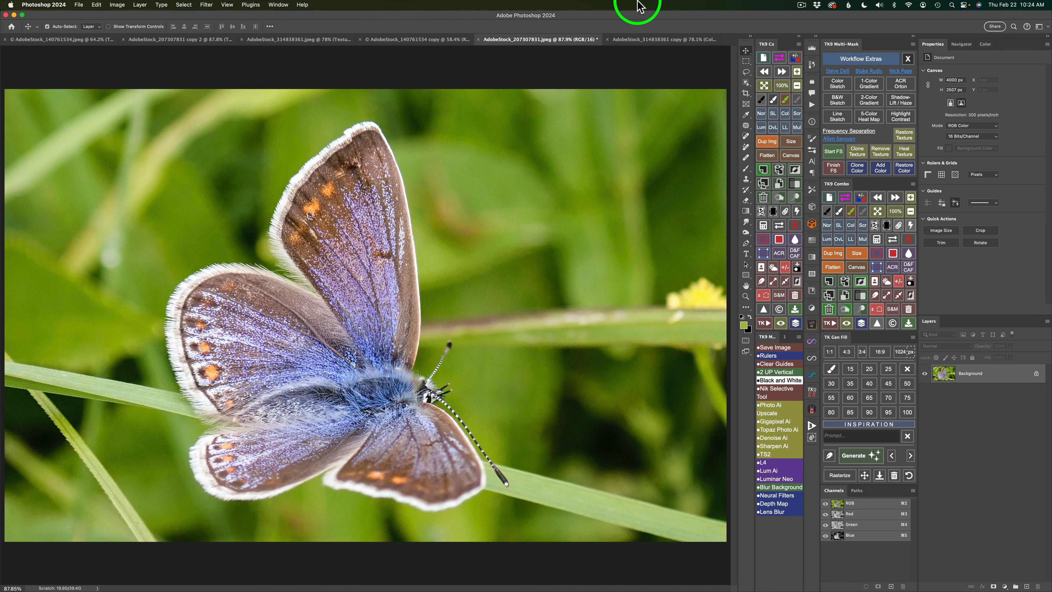
pyautogui.click(639, 40)
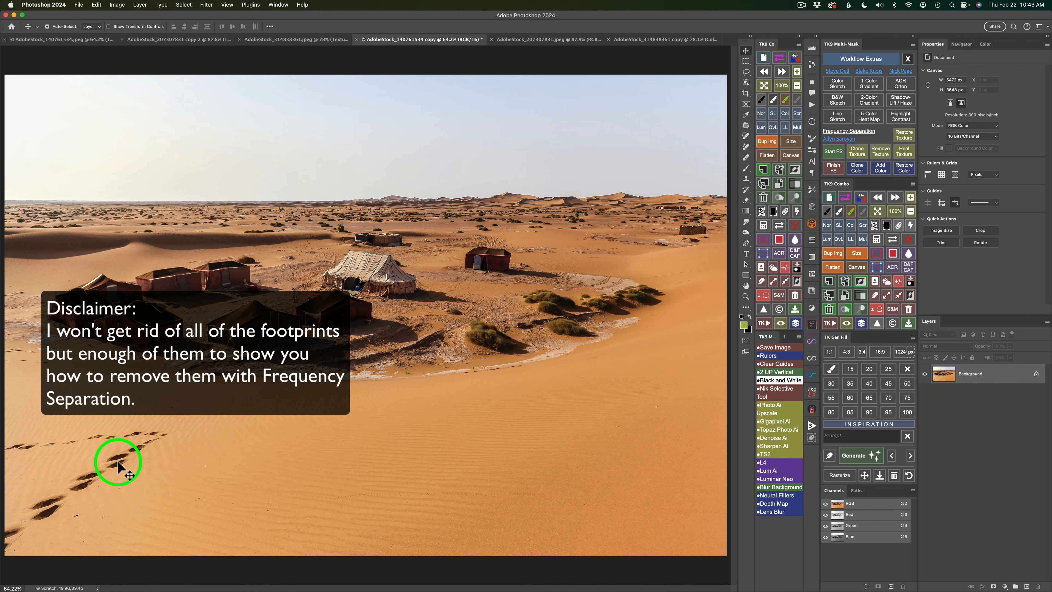
# - Examine the footprints in the desert foreground at 200% and check the TK9 Cx actions for Frequency Separation
pyautogui.click(838, 211)
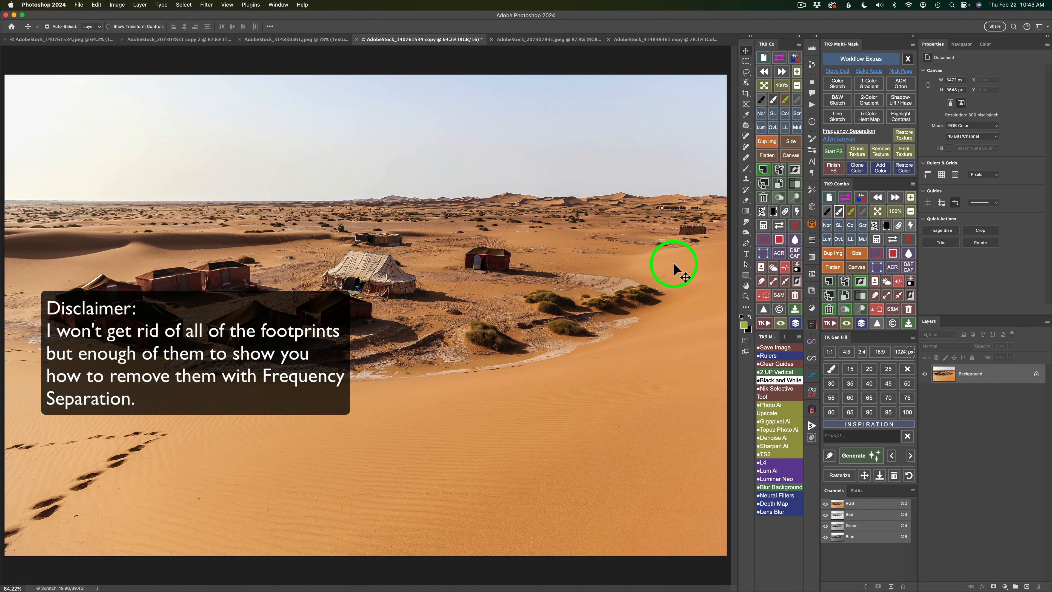
pyautogui.click(910, 197)
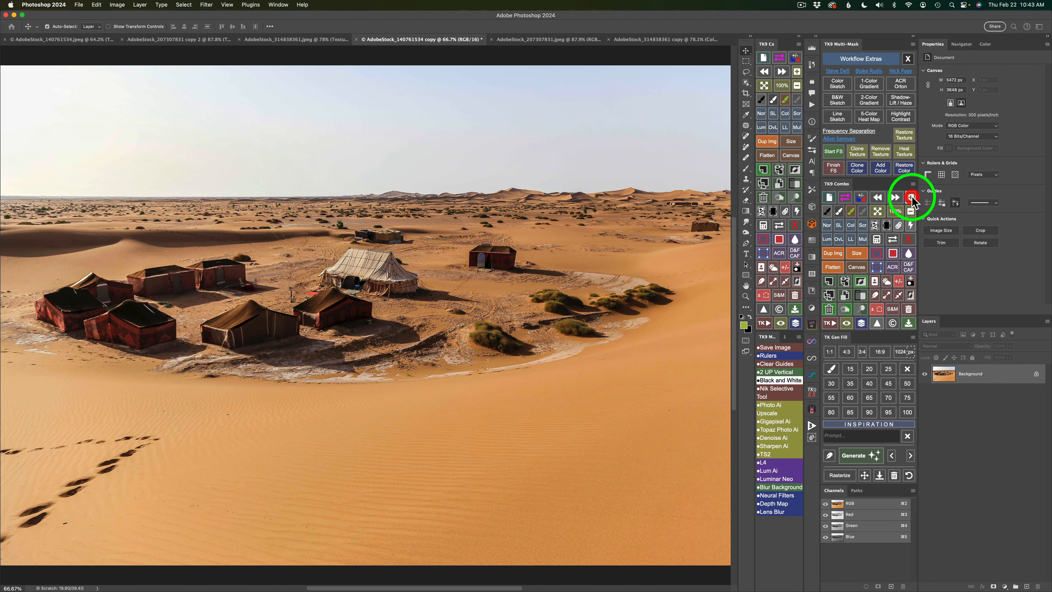
pyautogui.click(910, 198)
pyautogui.click(910, 197)
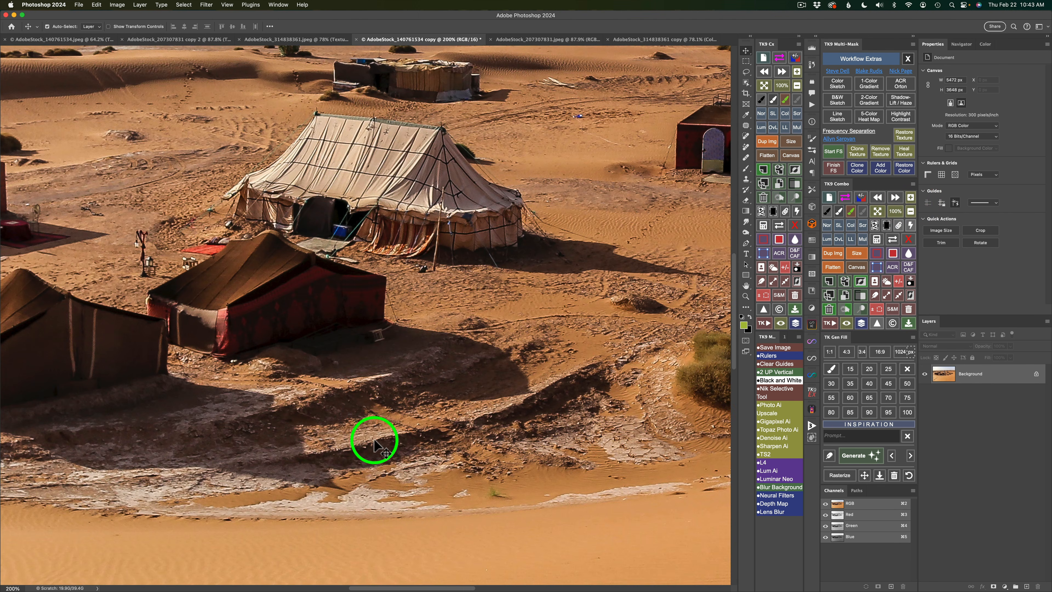
pyautogui.moveTo(375, 432); pyautogui.dragTo(575, 253)
pyautogui.moveTo(192, 467); pyautogui.dragTo(571, 284)
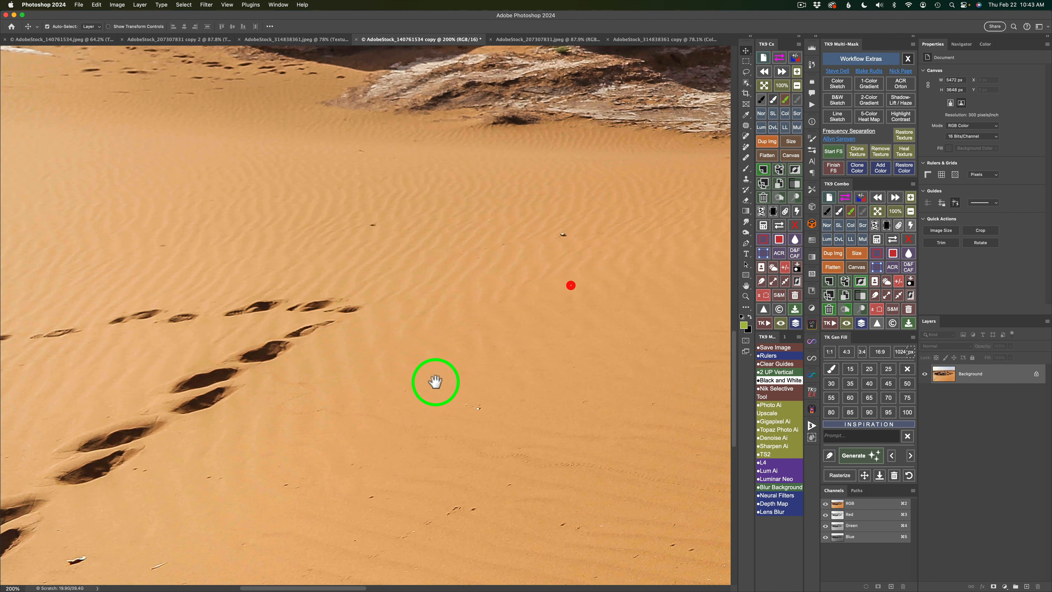
pyautogui.moveTo(434, 381); pyautogui.dragTo(559, 294)
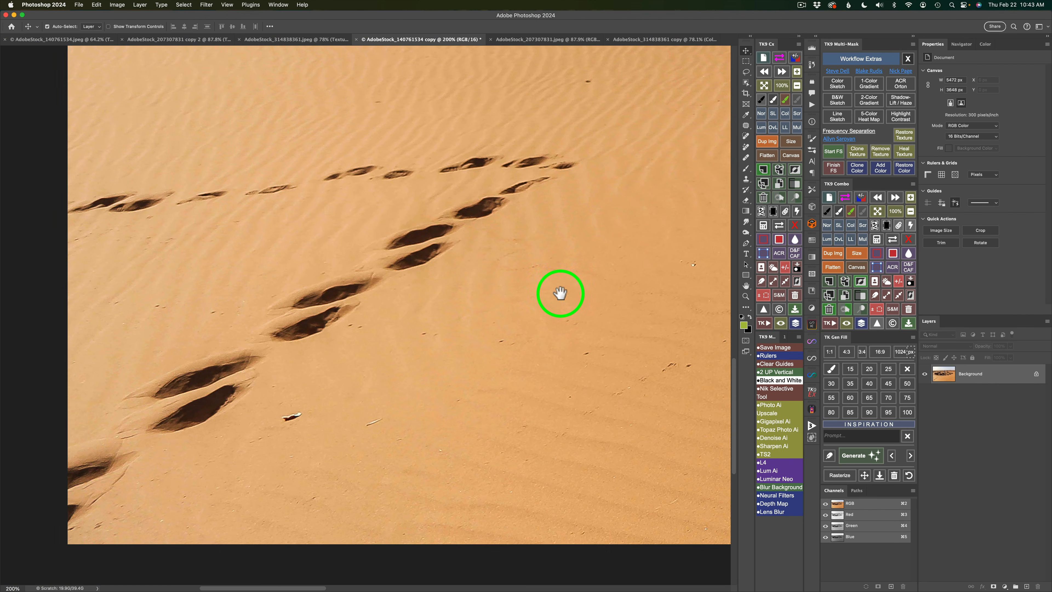
pyautogui.click(534, 341)
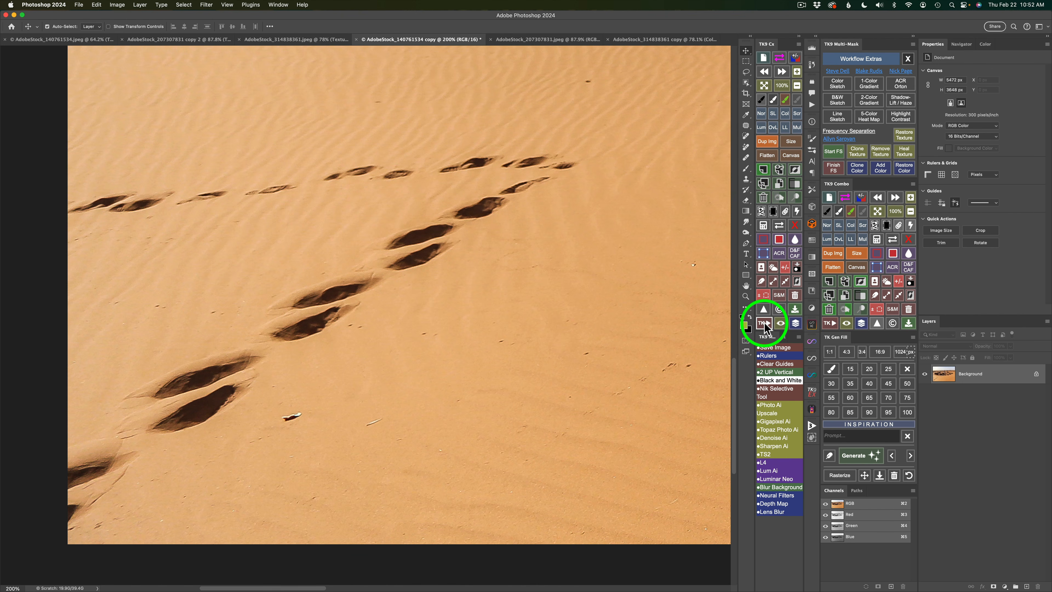
pyautogui.click(764, 324)
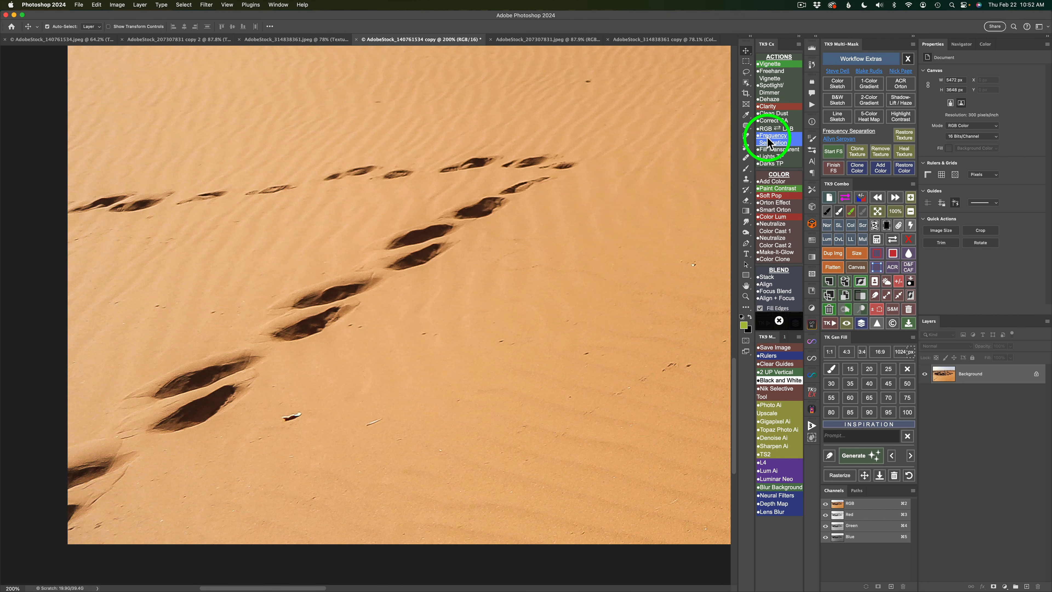
pyautogui.click(779, 321)
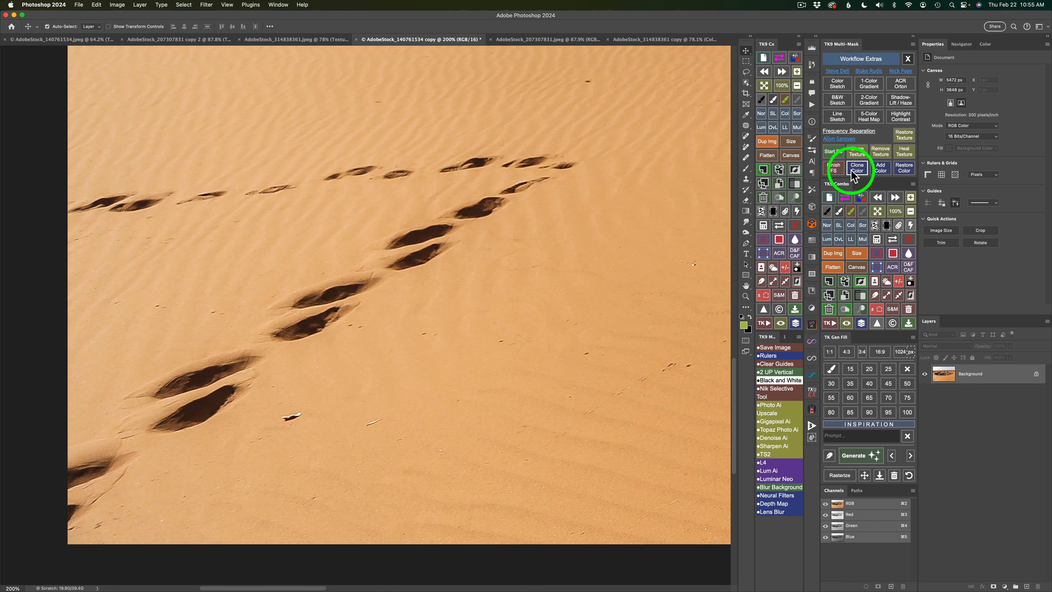
# - Start frequency separation on the desert image with a 10-pixel Gaussian Blur radius and inspect the _Texture layer on its own
pyautogui.click(837, 157)
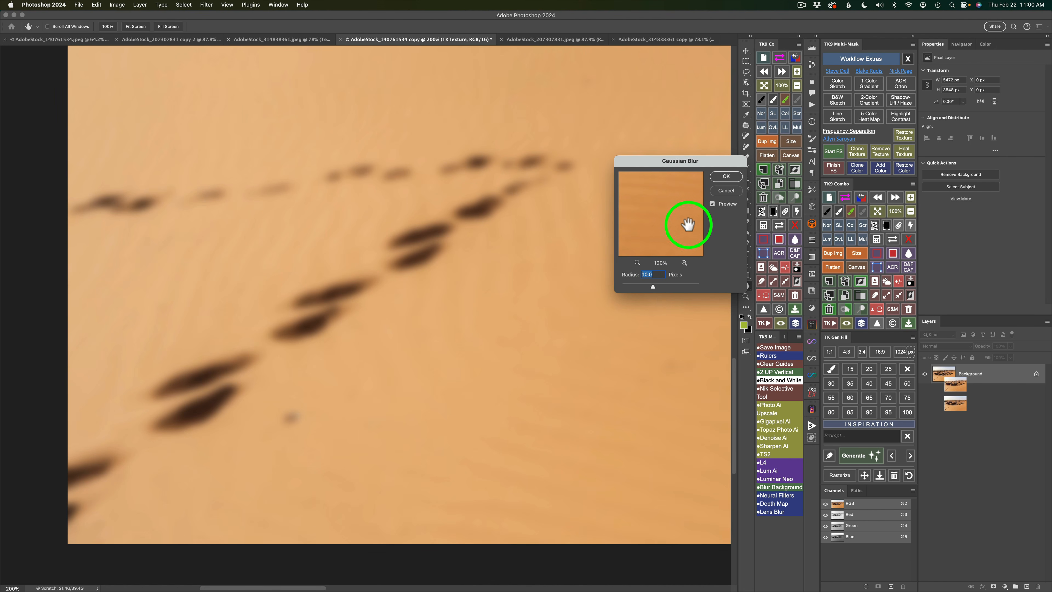
pyautogui.click(725, 176)
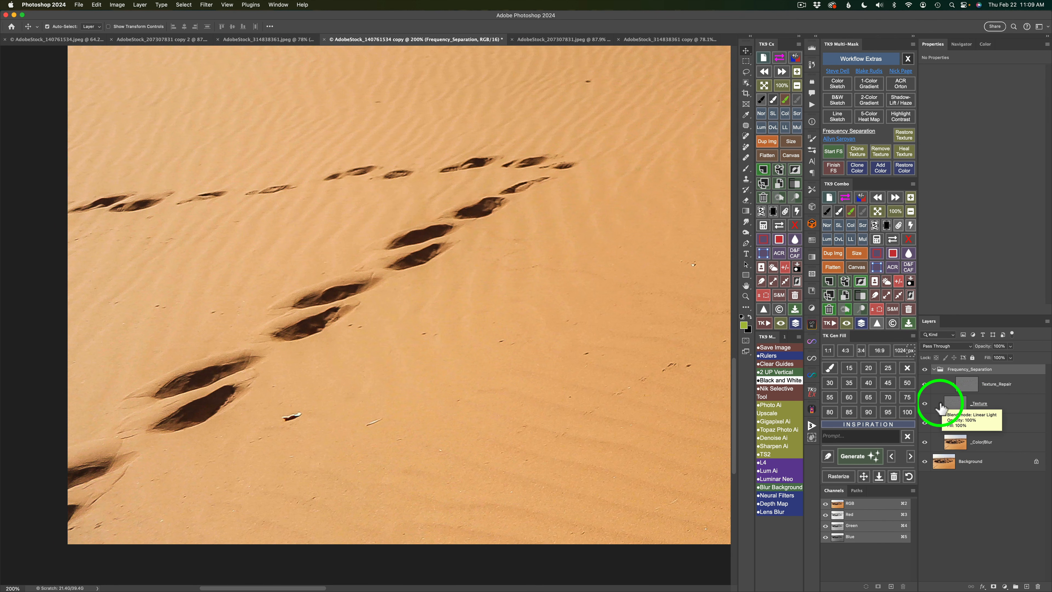
pyautogui.keyDown('alt'); pyautogui.click(924, 404); pyautogui.keyUp('alt')
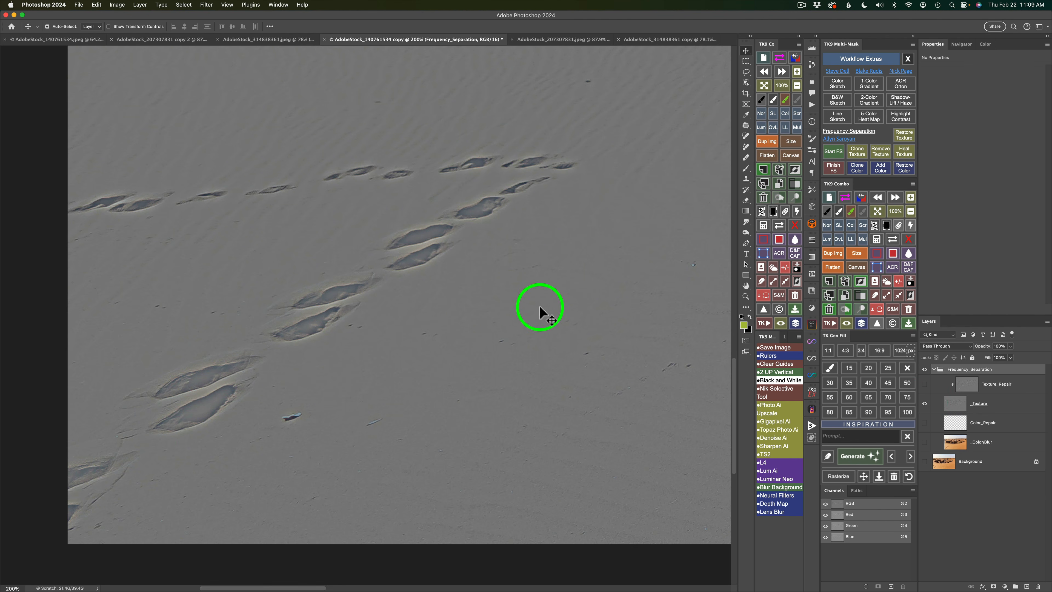
pyautogui.keyDown('alt'); pyautogui.click(924, 404); pyautogui.keyUp('alt')
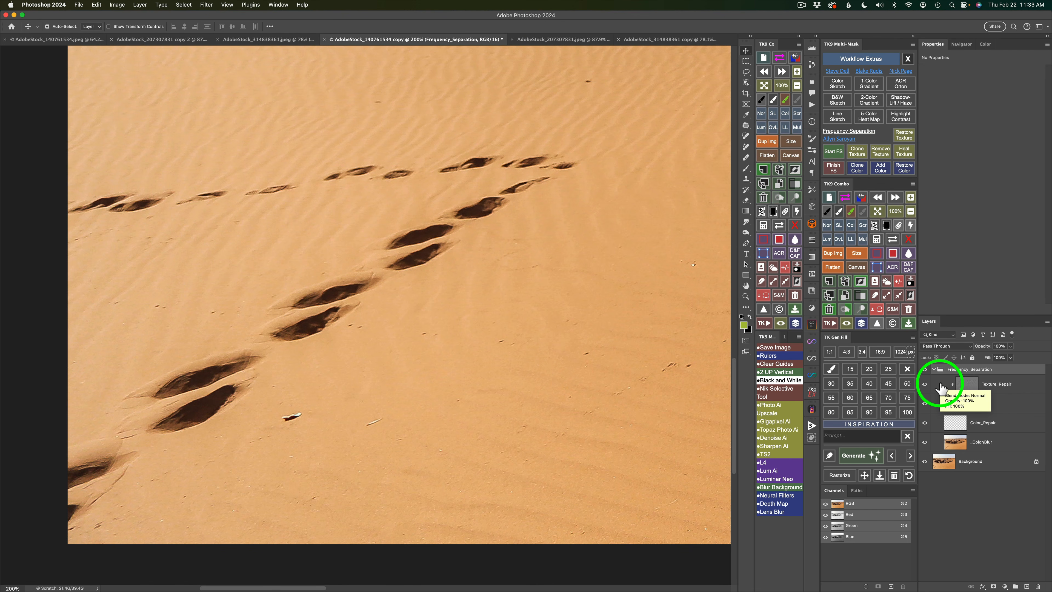
# - Clone clean sand texture from just above over the leftmost pair of footprints in the upper trail on the Texture_Repair layer
pyautogui.click(860, 151)
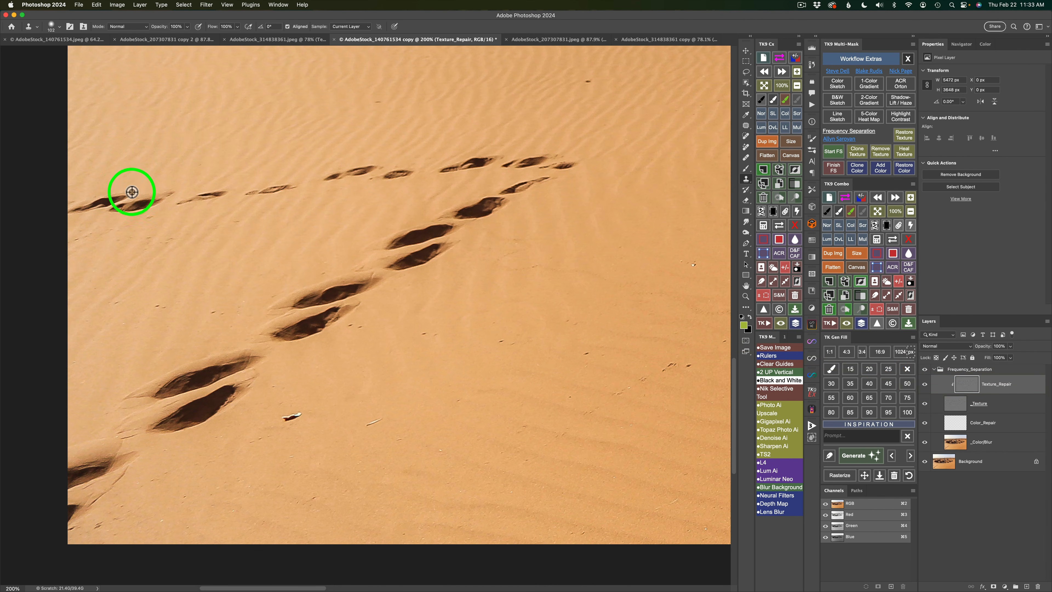
pyautogui.keyDown('alt'); pyautogui.click(164, 157); pyautogui.keyUp('alt')
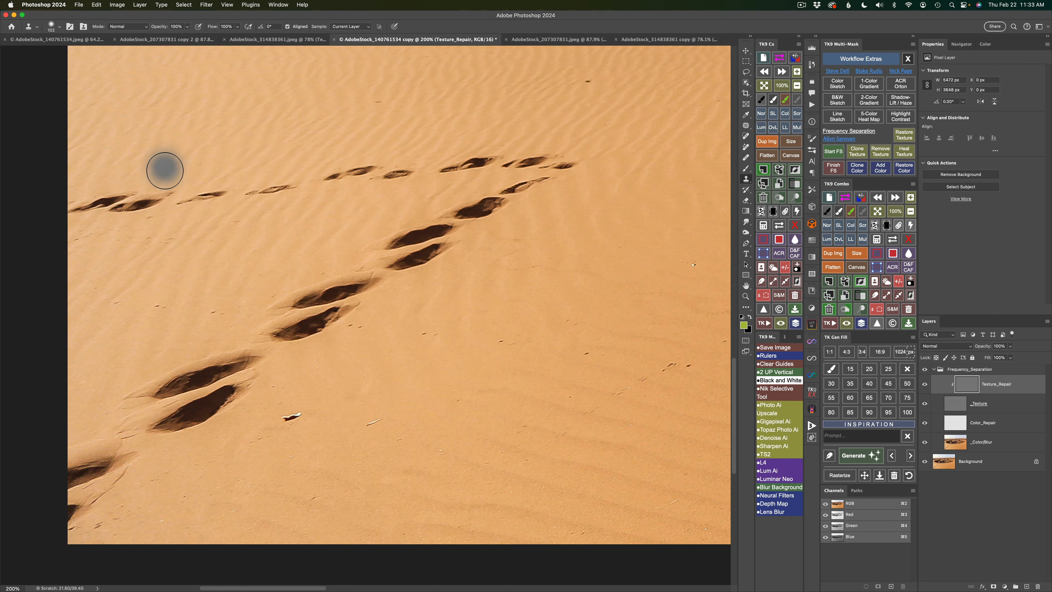
pyautogui.moveTo(162, 191)
pyautogui.mouseDown()
pyautogui.moveTo(76, 194)
pyautogui.moveTo(78, 206)
pyautogui.moveTo(156, 206)
pyautogui.mouseUp()
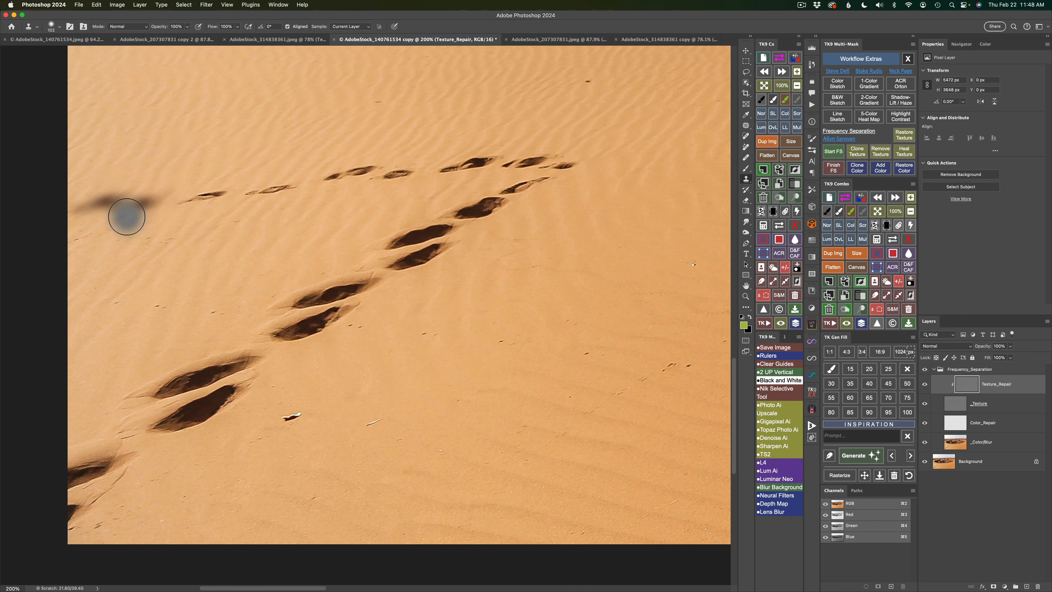
# - Use Add Color to sample the nearby sand color eabf93 and paint it over the blurred leftmost footprints on the Color_Repair layer
pyautogui.click(857, 169)
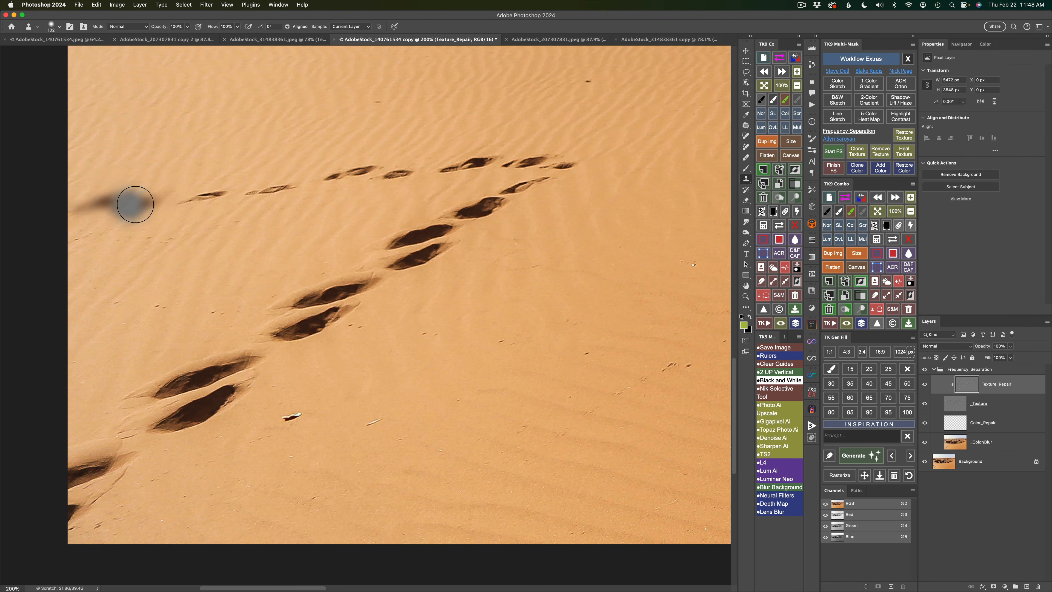
pyautogui.click(880, 168)
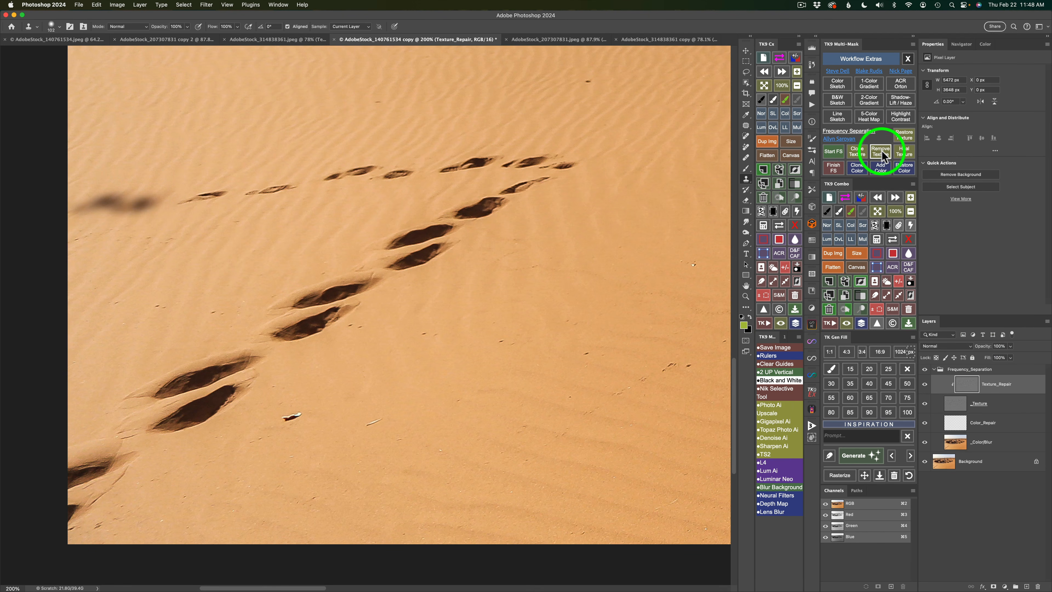
pyautogui.click(880, 168)
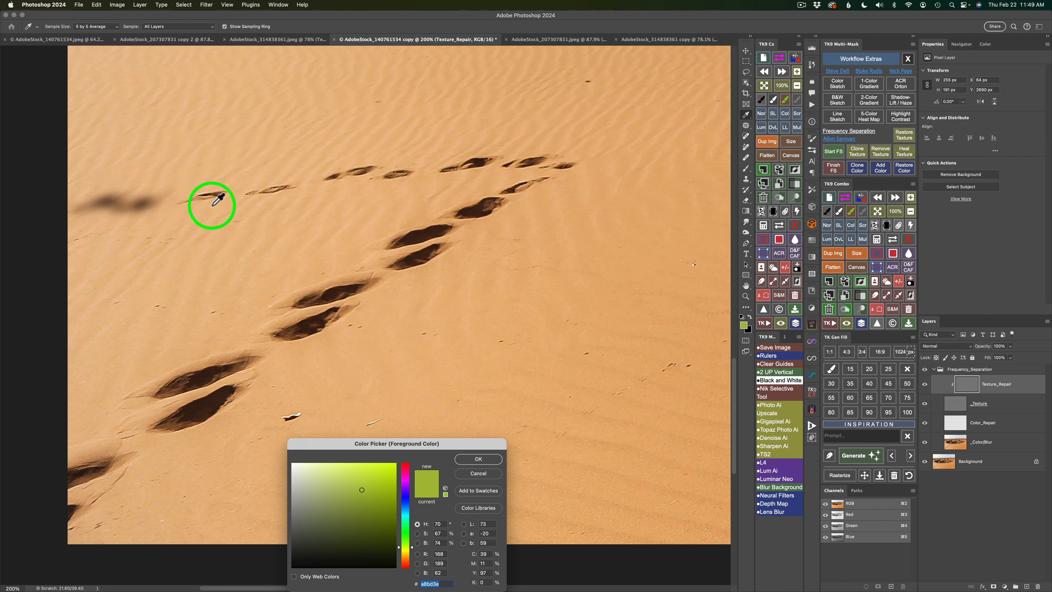
pyautogui.click(139, 160)
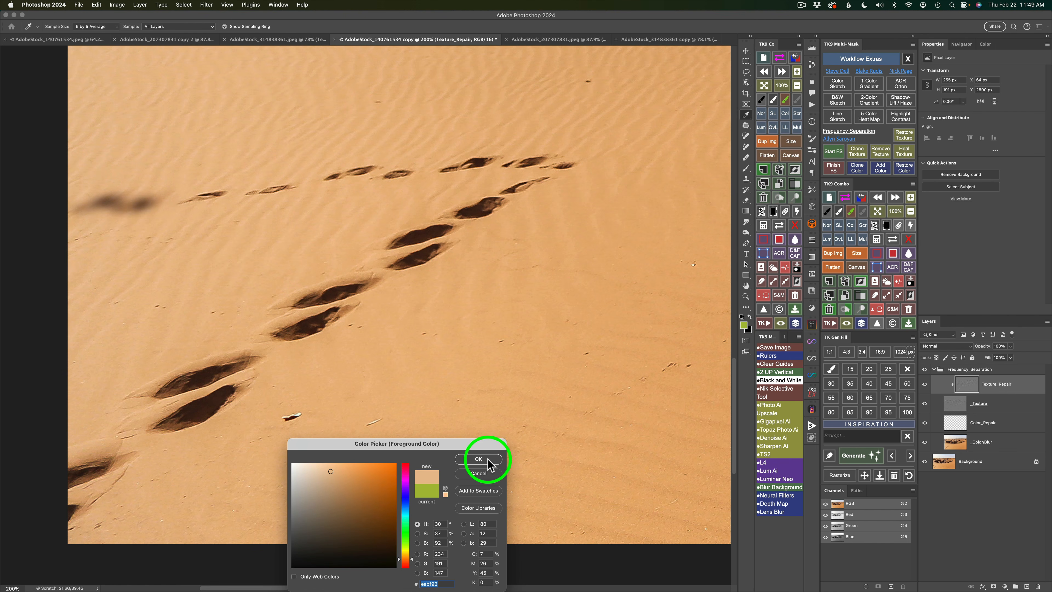
pyautogui.click(478, 459)
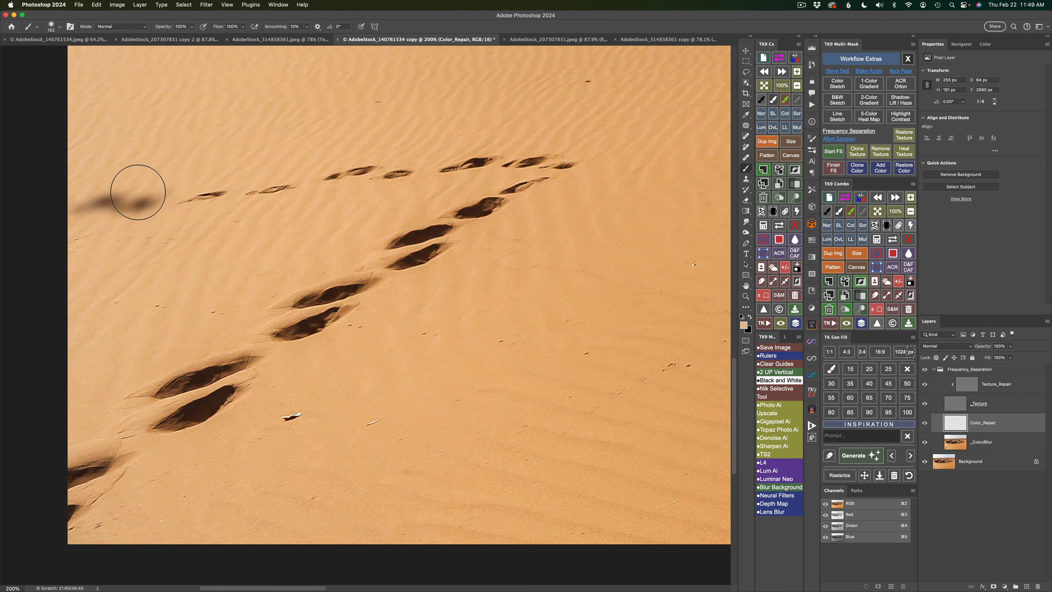
pyautogui.moveTo(134, 188)
pyautogui.mouseDown()
pyautogui.moveTo(140, 198)
pyautogui.moveTo(89, 216)
pyautogui.moveTo(133, 233)
pyautogui.mouseUp()
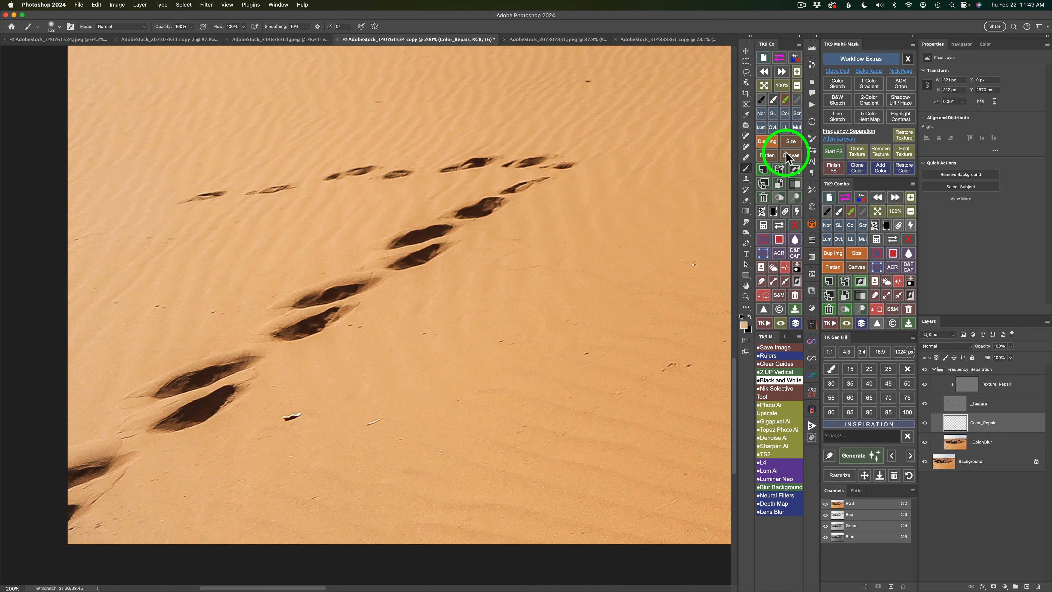
# - Erase the added sand color from the leftmost footprints on the Color_Repair layer with Restore Color
pyautogui.click(911, 174)
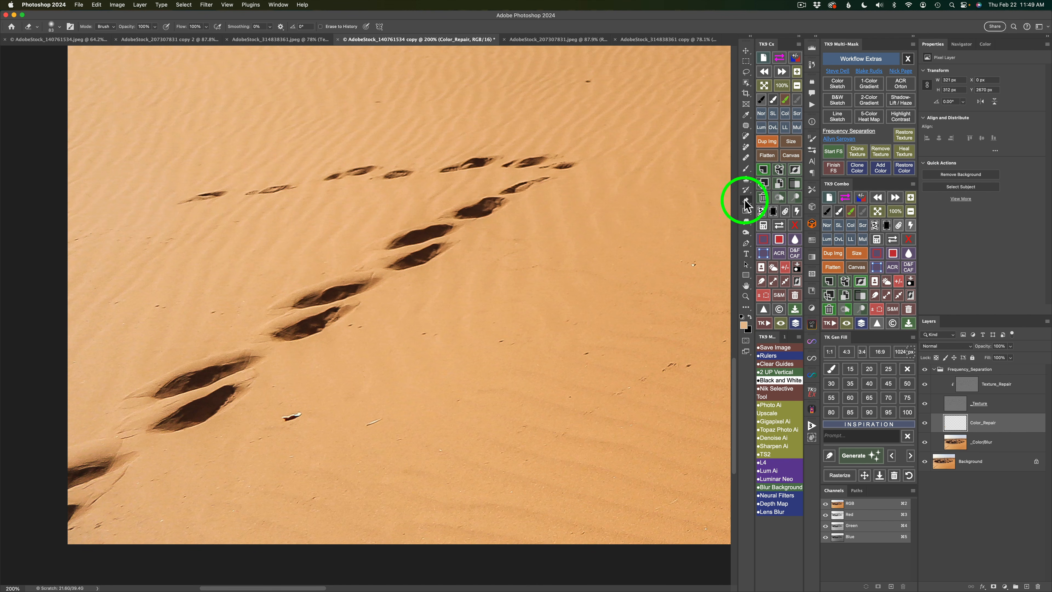
pyautogui.moveTo(143, 193)
pyautogui.mouseDown()
pyautogui.moveTo(139, 225)
pyautogui.moveTo(116, 231)
pyautogui.moveTo(105, 181)
pyautogui.moveTo(81, 179)
pyautogui.mouseUp()
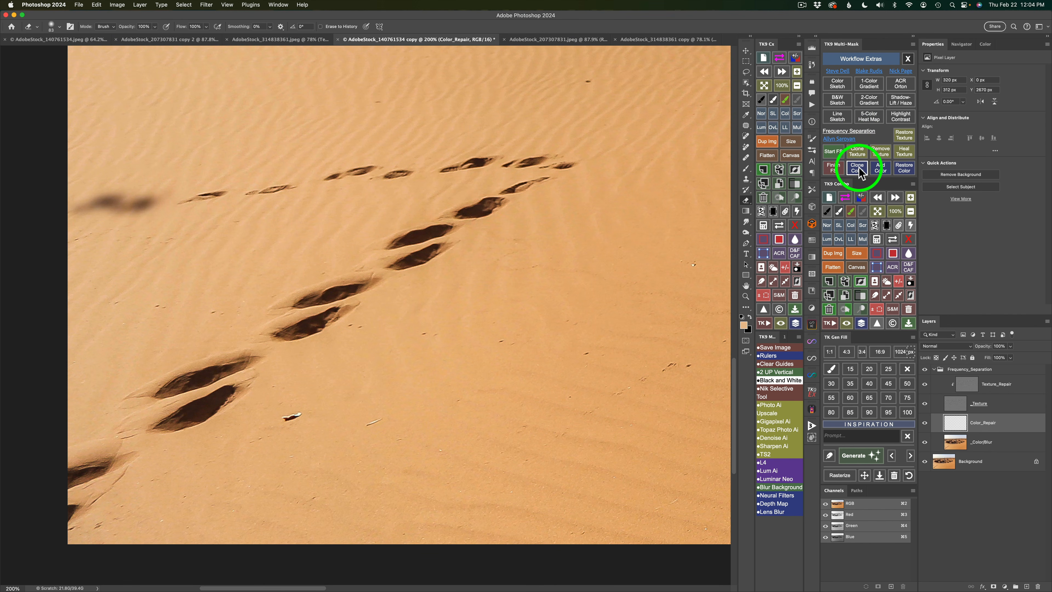
# - Clone clean sand color from just above over the blurred leftmost footprints on the Color_Repair layer with Clone Color
pyautogui.click(857, 169)
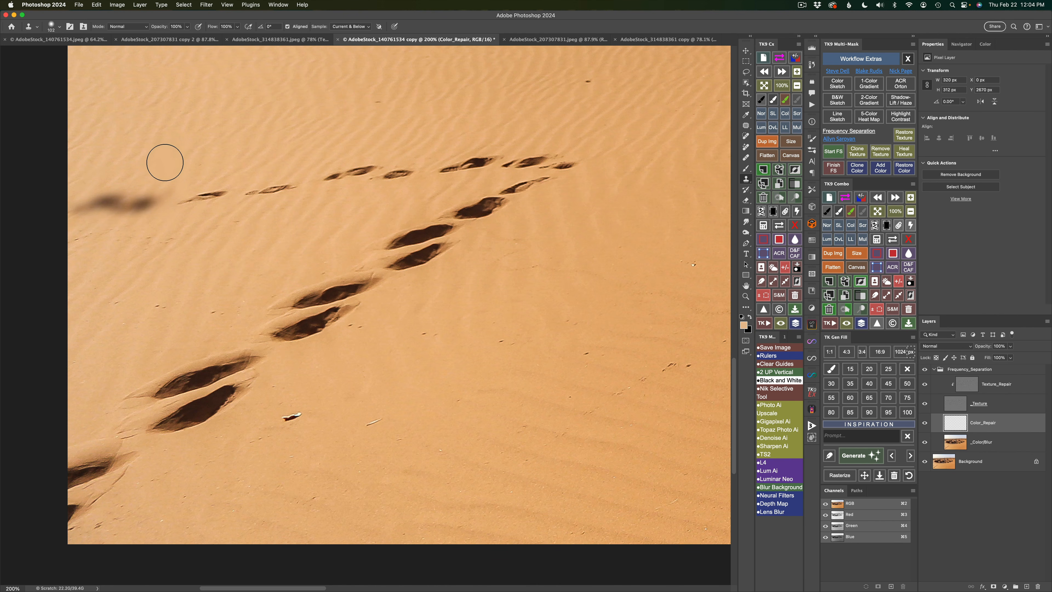
pyautogui.keyDown('alt'); pyautogui.click(161, 164); pyautogui.keyUp('alt')
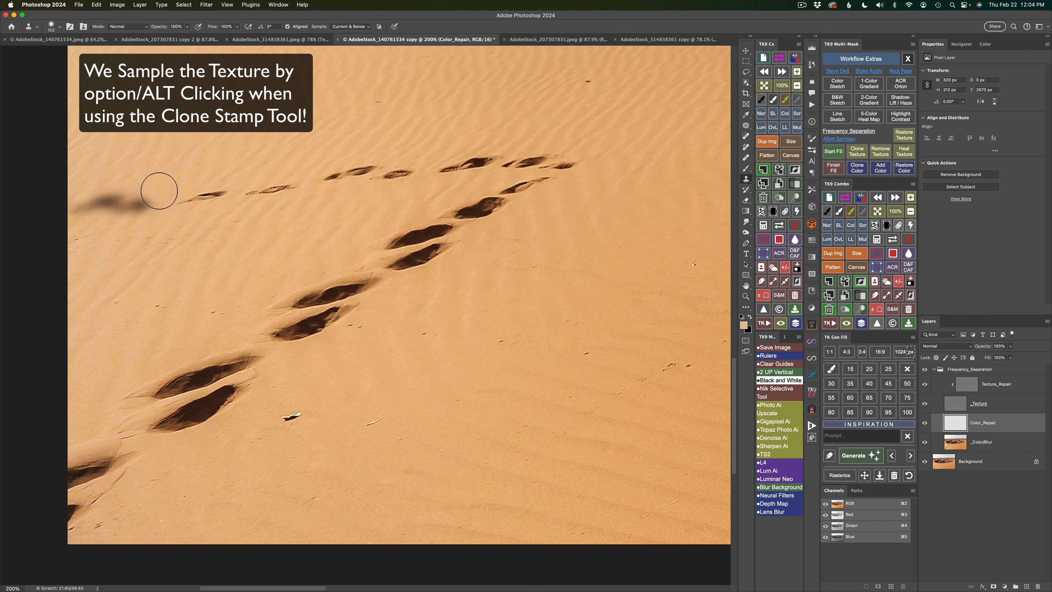
pyautogui.moveTo(152, 191); pyautogui.dragTo(86, 191)
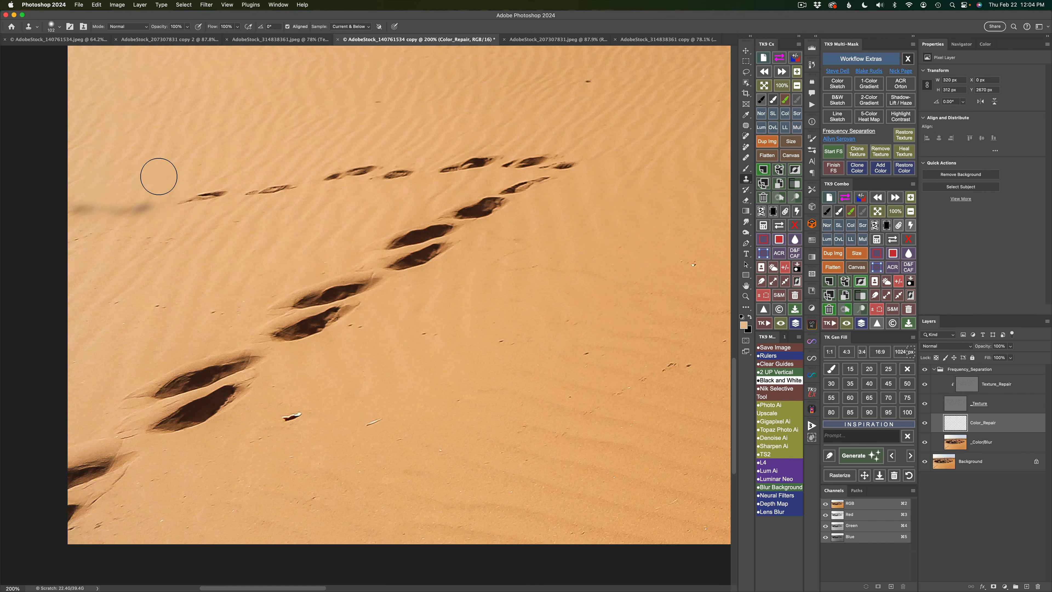
pyautogui.keyDown('alt'); pyautogui.click(158, 176); pyautogui.keyUp('alt')
pyautogui.moveTo(154, 192)
pyautogui.mouseDown()
pyautogui.moveTo(146, 204)
pyautogui.moveTo(78, 205)
pyautogui.mouseUp()
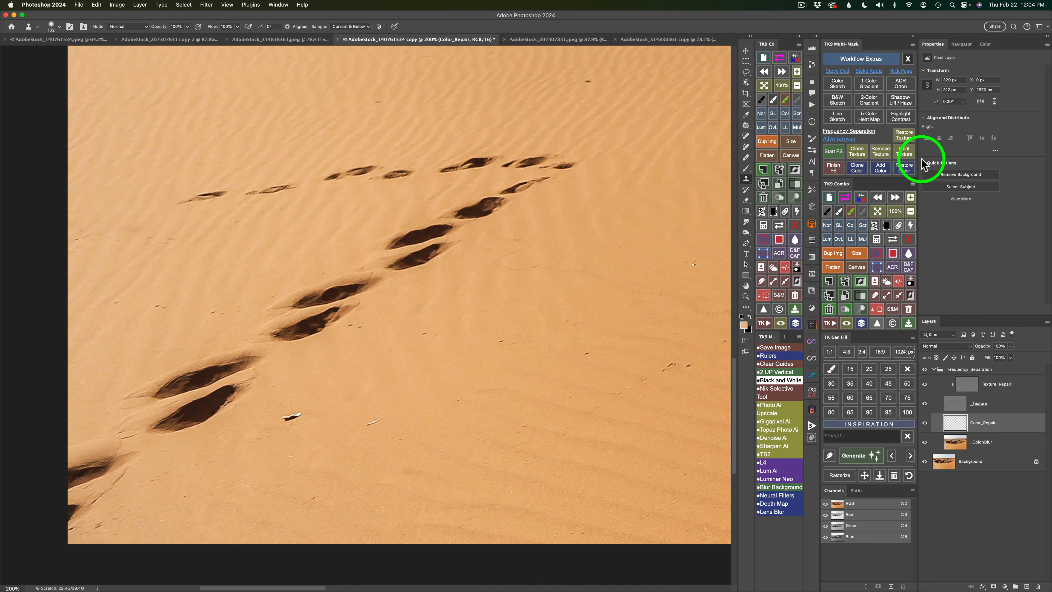
pyautogui.click(907, 168)
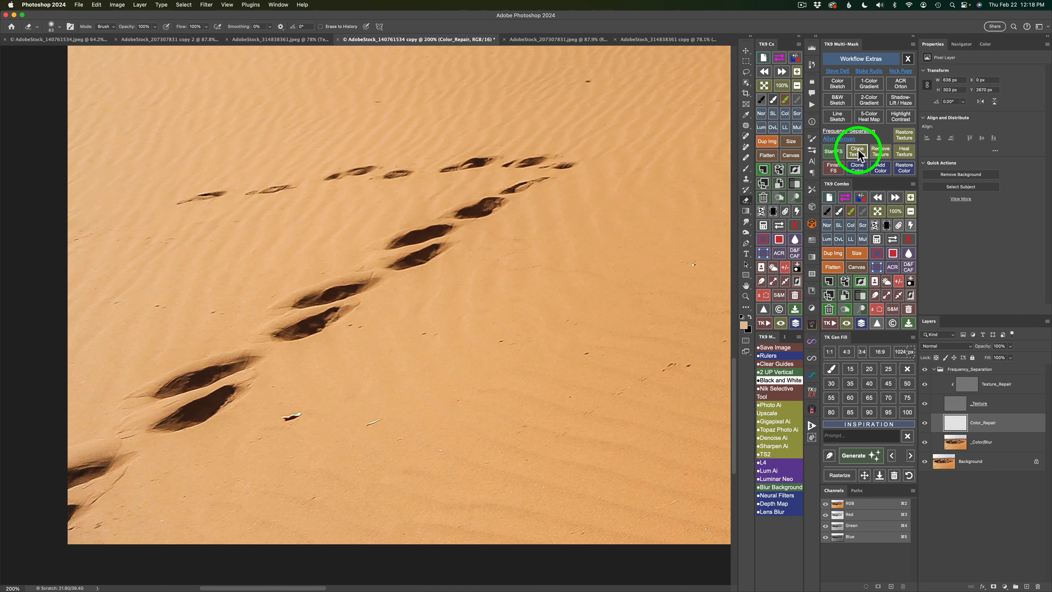
# - Clone sand texture over the pair of footprints midway along the upper trail and bring the original texture back with Restore Texture
pyautogui.click(857, 150)
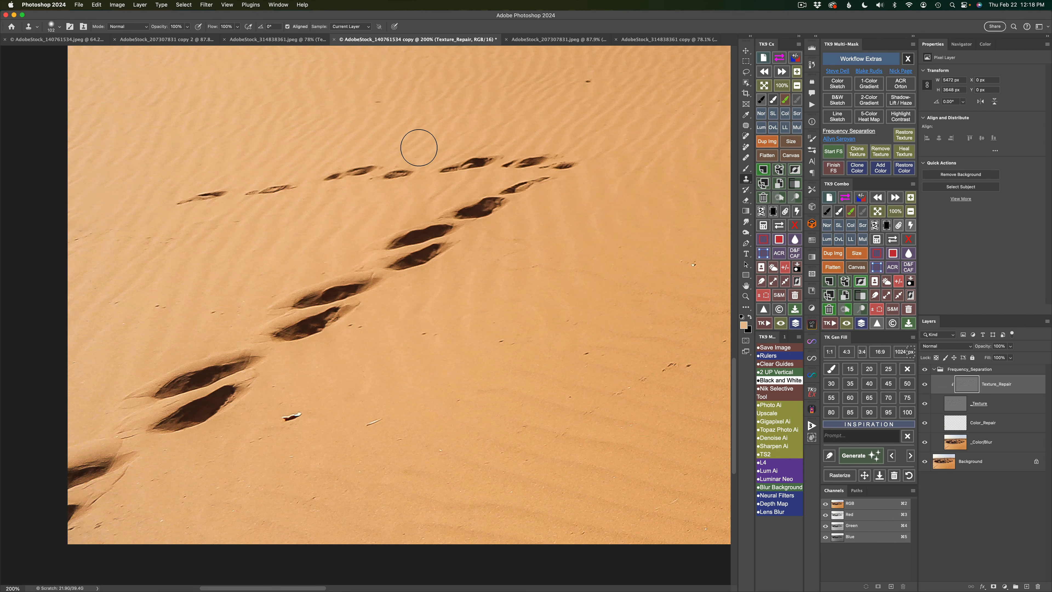
pyautogui.keyDown('alt'); pyautogui.click(409, 137); pyautogui.keyUp('alt')
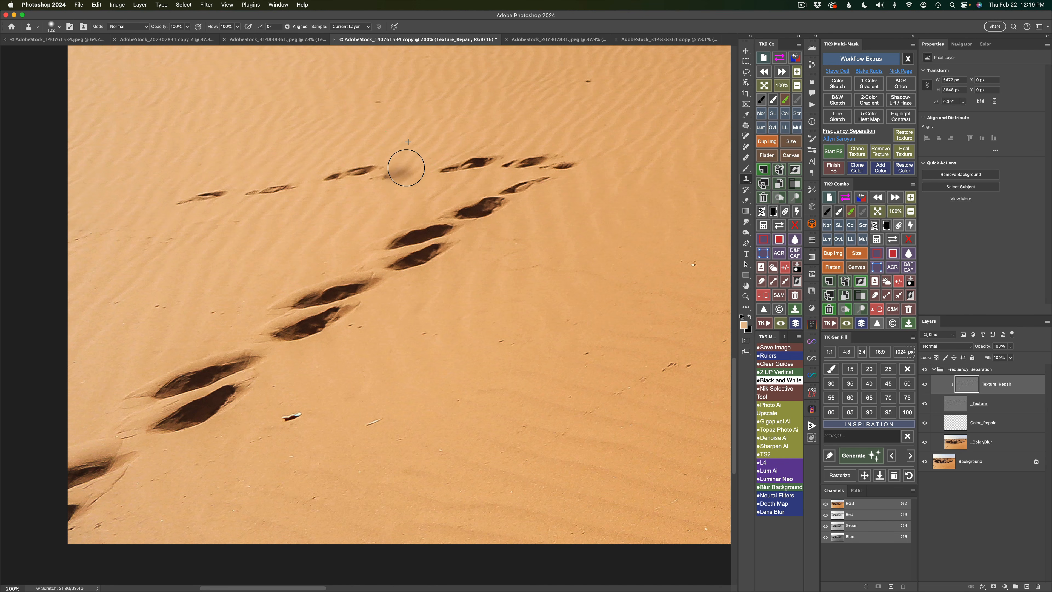
pyautogui.moveTo(406, 168)
pyautogui.mouseDown()
pyautogui.moveTo(336, 171)
pyautogui.moveTo(367, 168)
pyautogui.mouseUp()
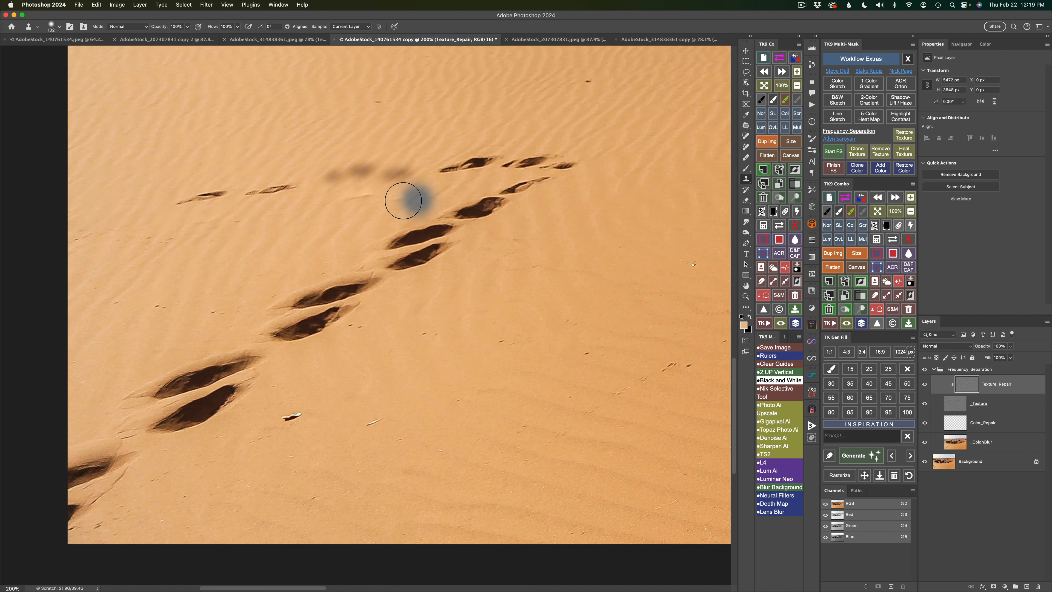
pyautogui.click(905, 137)
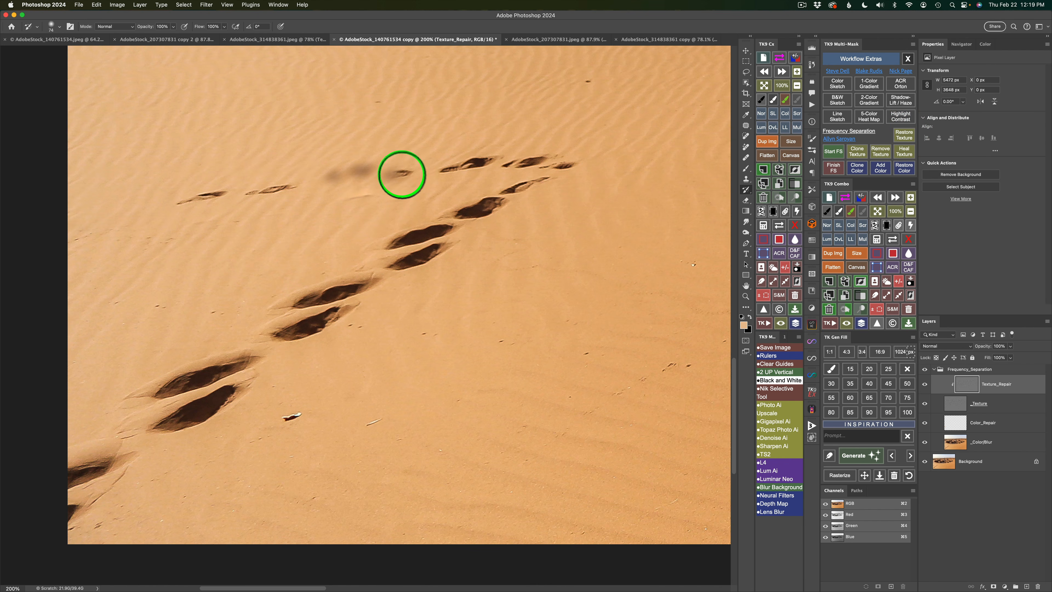
pyautogui.moveTo(400, 177)
pyautogui.mouseDown()
pyautogui.moveTo(352, 198)
pyautogui.moveTo(335, 168)
pyautogui.moveTo(393, 167)
pyautogui.moveTo(387, 189)
pyautogui.moveTo(397, 191)
pyautogui.moveTo(394, 161)
pyautogui.moveTo(344, 179)
pyautogui.moveTo(356, 166)
pyautogui.moveTo(402, 170)
pyautogui.moveTo(396, 183)
pyautogui.moveTo(337, 167)
pyautogui.moveTo(401, 173)
pyautogui.moveTo(372, 169)
pyautogui.mouseUp()
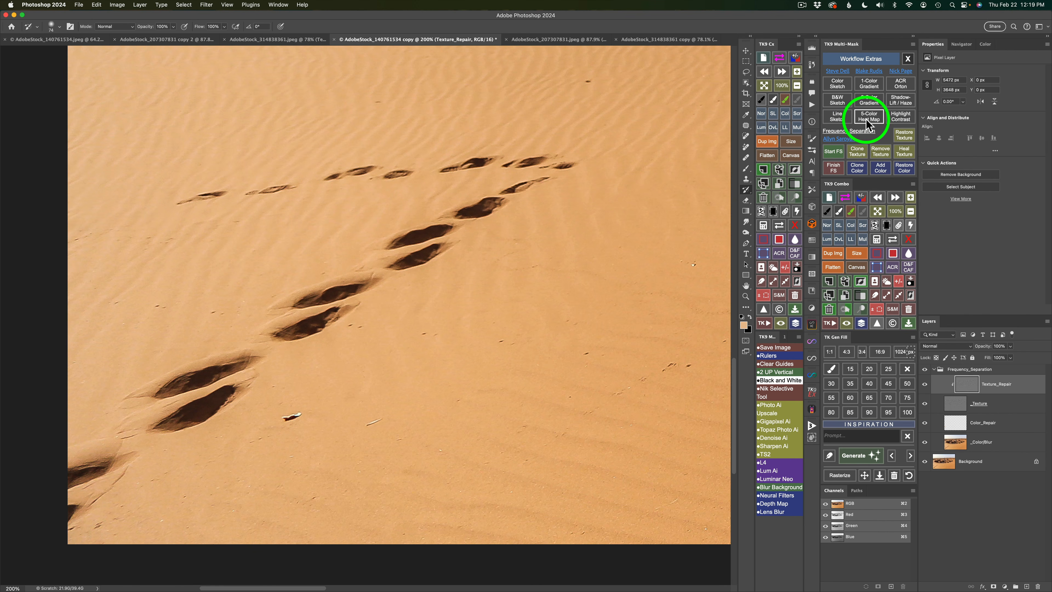
# - Clone clean sand texture from just above over the four left-hand footprints remaining in the upper trail on the Texture_Repair layer
pyautogui.click(857, 154)
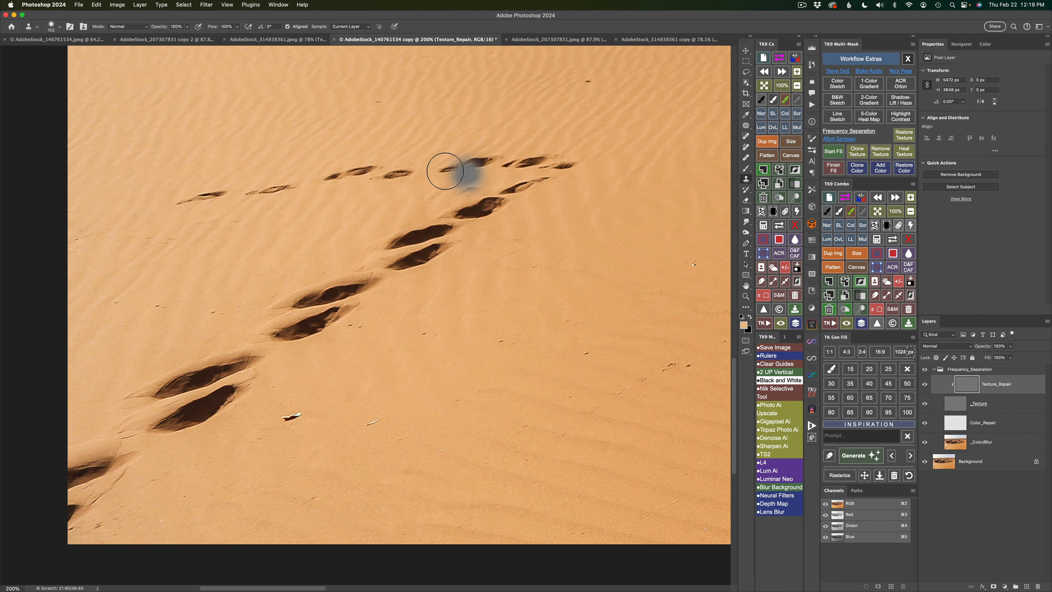
pyautogui.keyDown('alt'); pyautogui.click(417, 140); pyautogui.keyUp('alt')
pyautogui.moveTo(414, 166)
pyautogui.mouseDown()
pyautogui.moveTo(322, 168)
pyautogui.moveTo(379, 219)
pyautogui.moveTo(360, 212)
pyautogui.moveTo(372, 157)
pyautogui.moveTo(268, 189)
pyautogui.moveTo(255, 182)
pyautogui.moveTo(267, 165)
pyautogui.moveTo(252, 164)
pyautogui.moveTo(232, 185)
pyautogui.moveTo(181, 201)
pyautogui.moveTo(282, 181)
pyautogui.mouseUp()
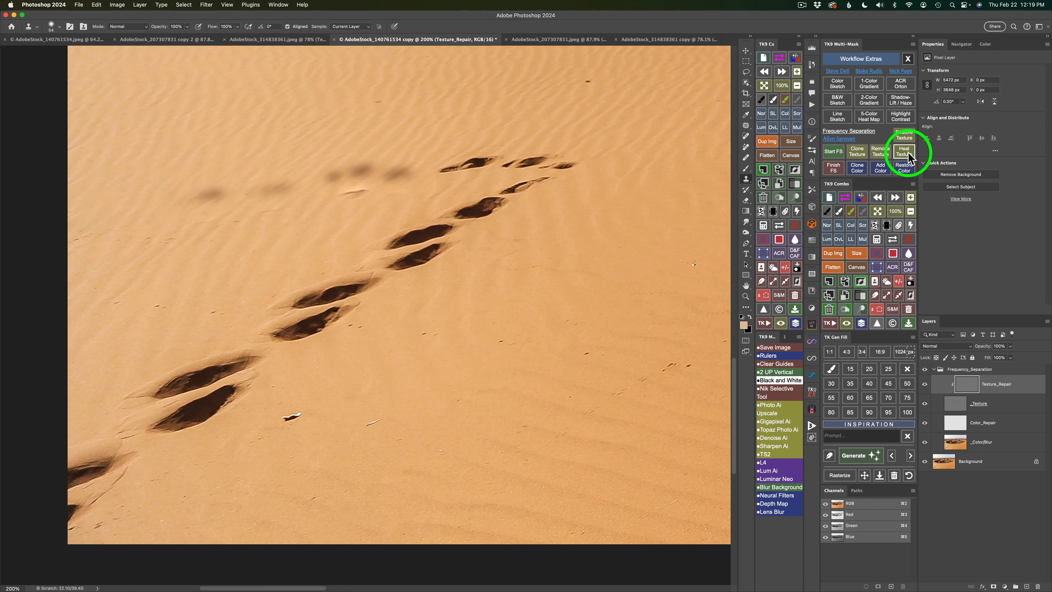
# - Restore the original texture with a 25-pixel brush along the sand just below the blurred footprints to clear stray cloned marks
pyautogui.click(904, 135)
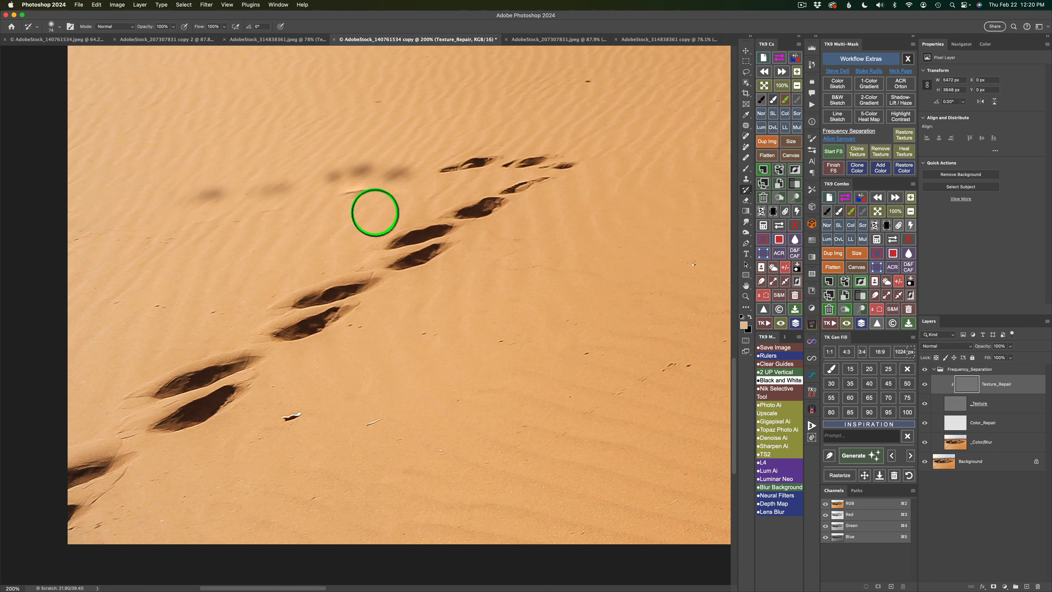
pyautogui.press('[')
pyautogui.press('[')
pyautogui.press('[')
pyautogui.press('[')
pyautogui.press('[')
pyautogui.press('[')
pyautogui.press('[')
pyautogui.press('[')
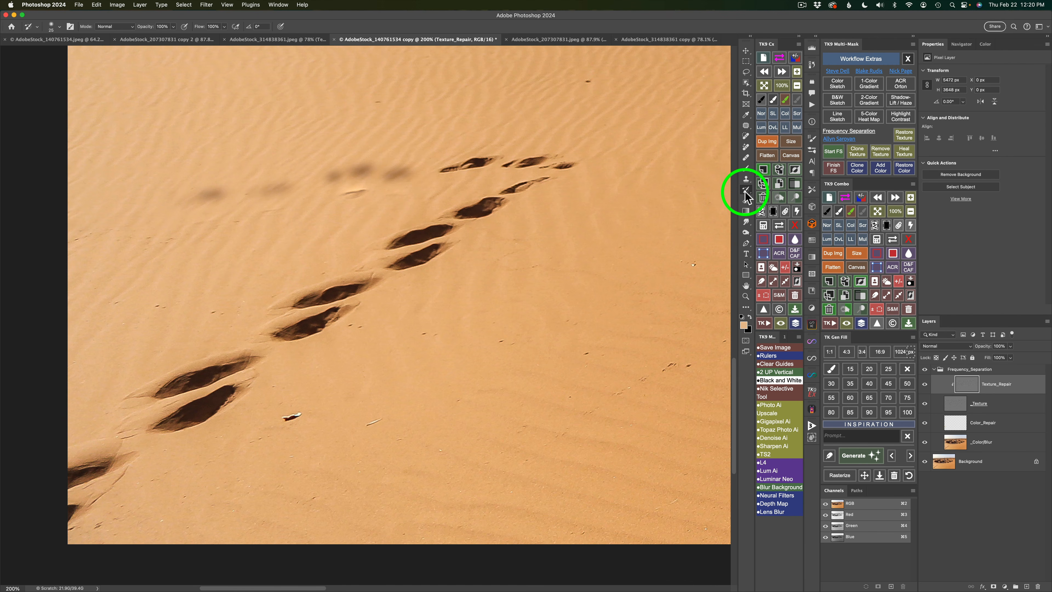
pyautogui.moveTo(361, 193); pyautogui.dragTo(244, 225)
pyautogui.click(291, 211)
pyautogui.moveTo(366, 207)
pyautogui.mouseDown()
pyautogui.moveTo(398, 196)
pyautogui.moveTo(404, 205)
pyautogui.mouseUp()
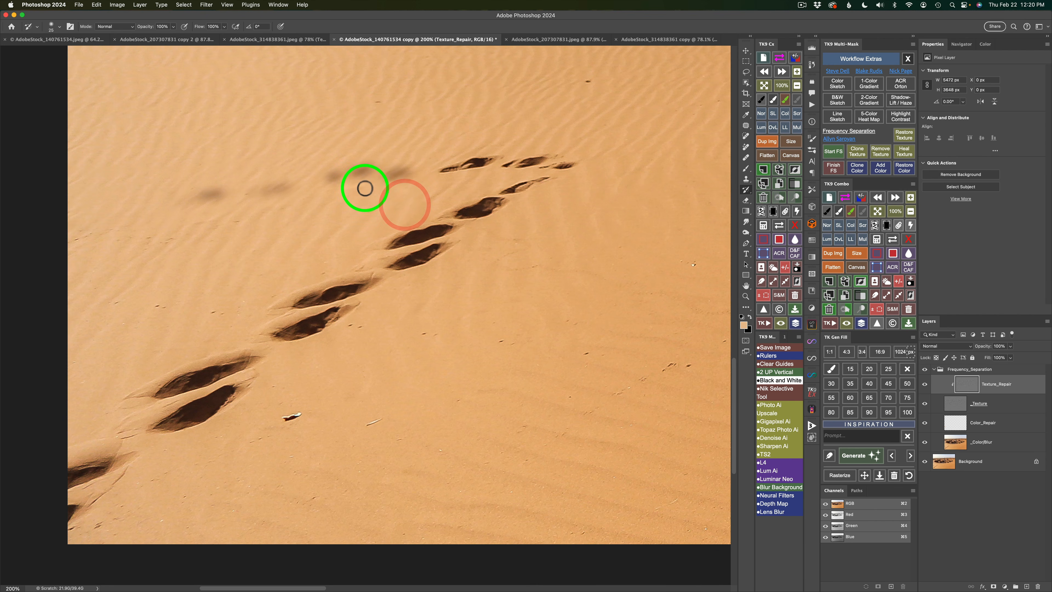
pyautogui.click(328, 211)
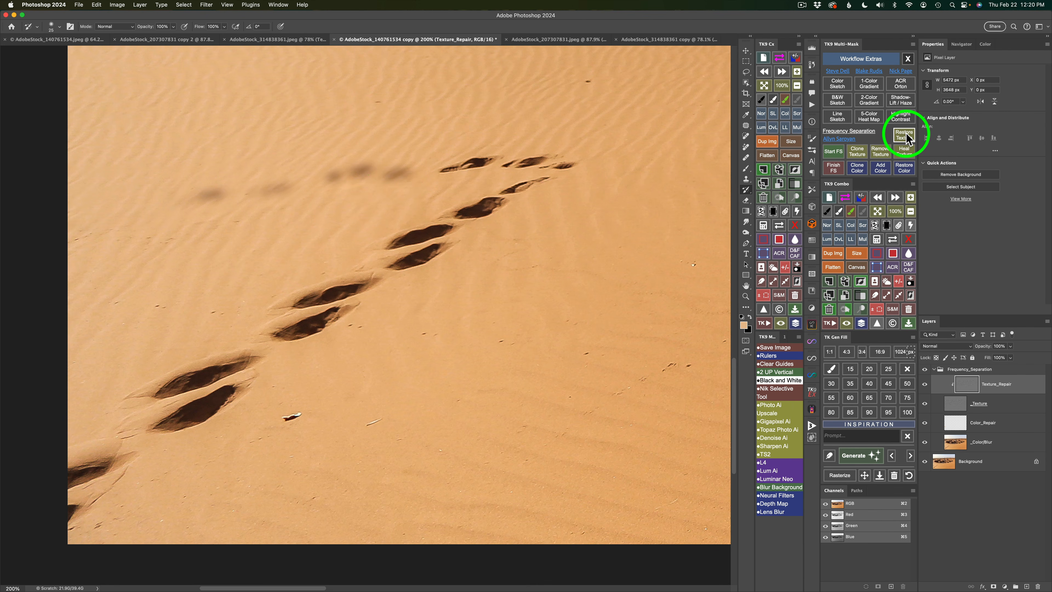
# - Clone clean sand color from just above over the four blurred footprints of the upper trail on the Color_Repair layer
pyautogui.click(857, 170)
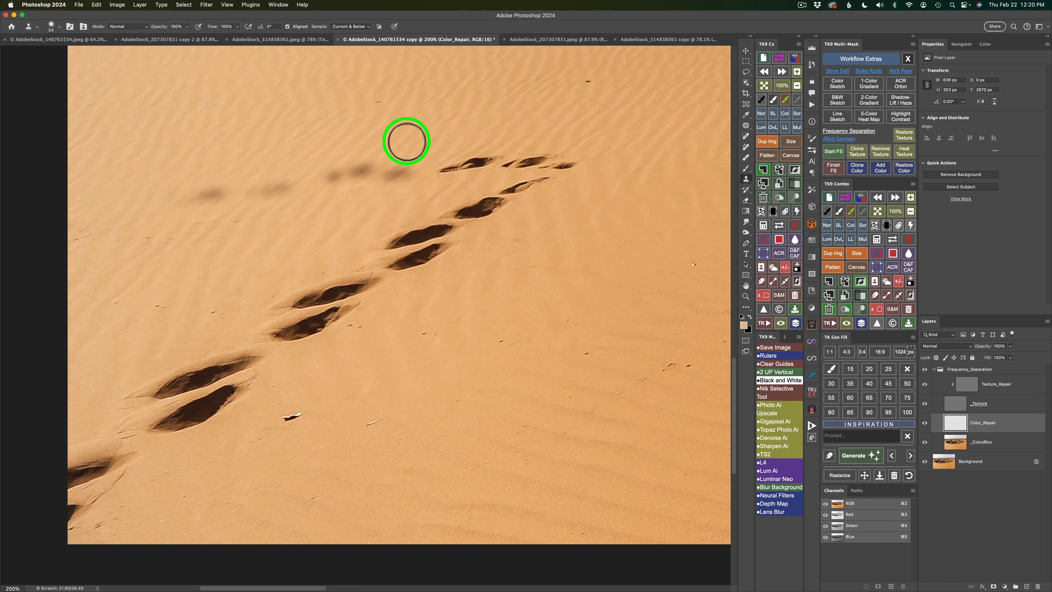
pyautogui.moveTo(402, 141); pyautogui.dragTo(414, 140)
pyautogui.keyDown('alt'); pyautogui.click(414, 143); pyautogui.keyUp('alt')
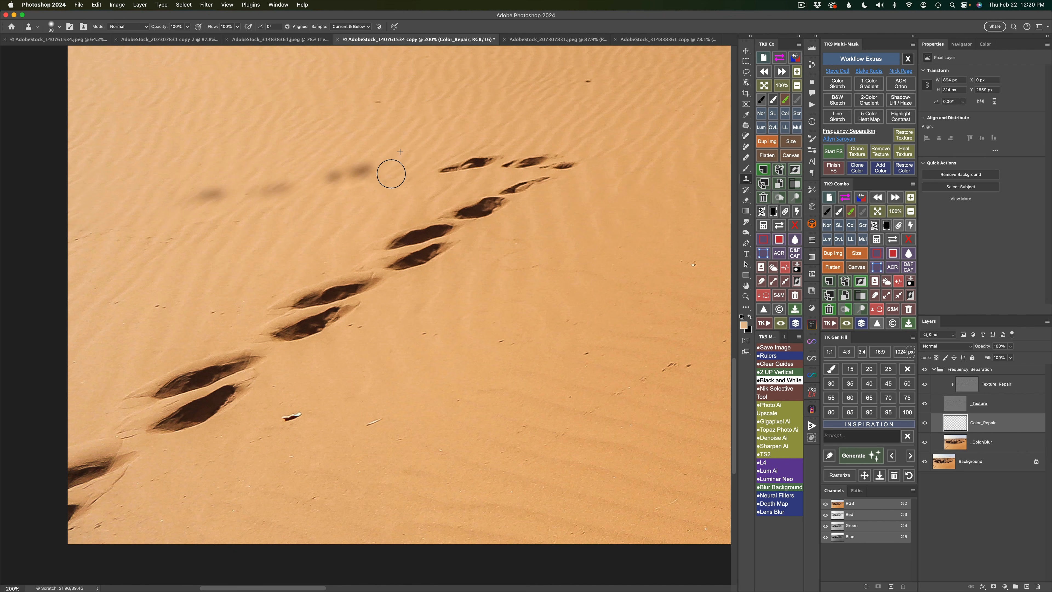
pyautogui.moveTo(382, 156); pyautogui.dragTo(372, 159)
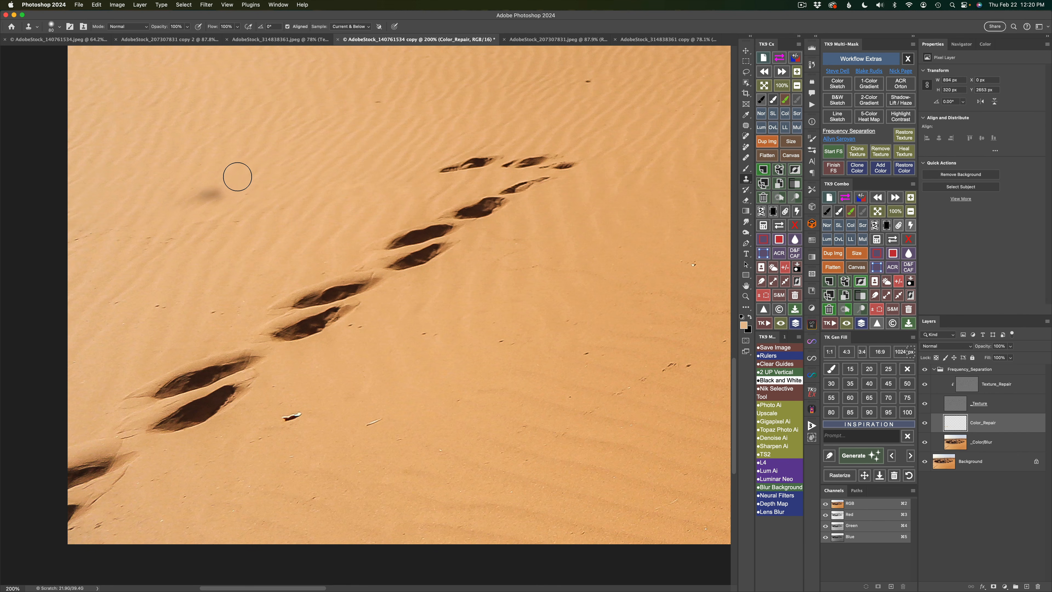
pyautogui.moveTo(237, 177); pyautogui.dragTo(229, 185)
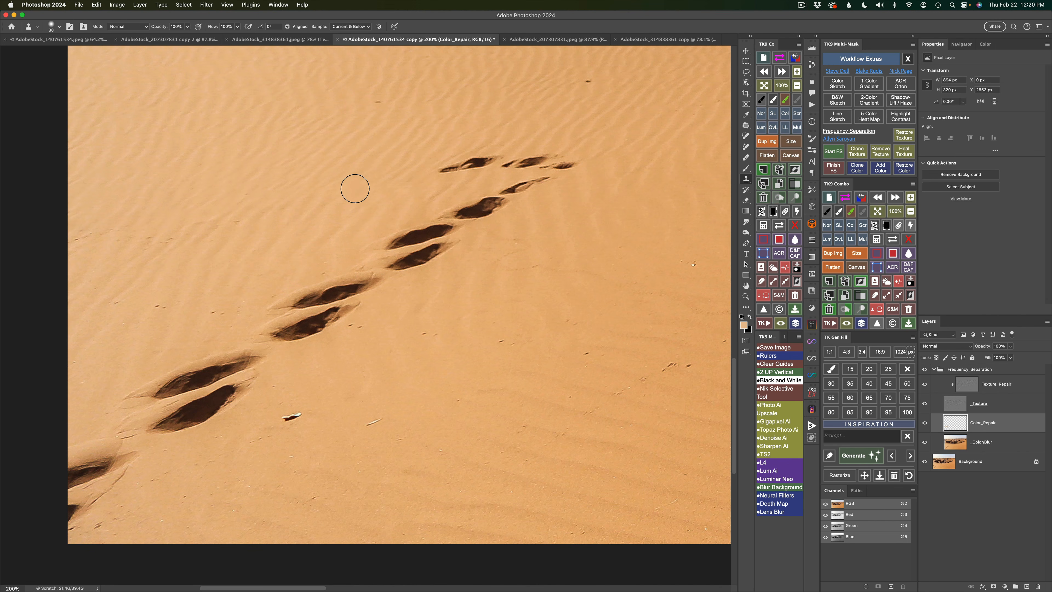
pyautogui.click(327, 309)
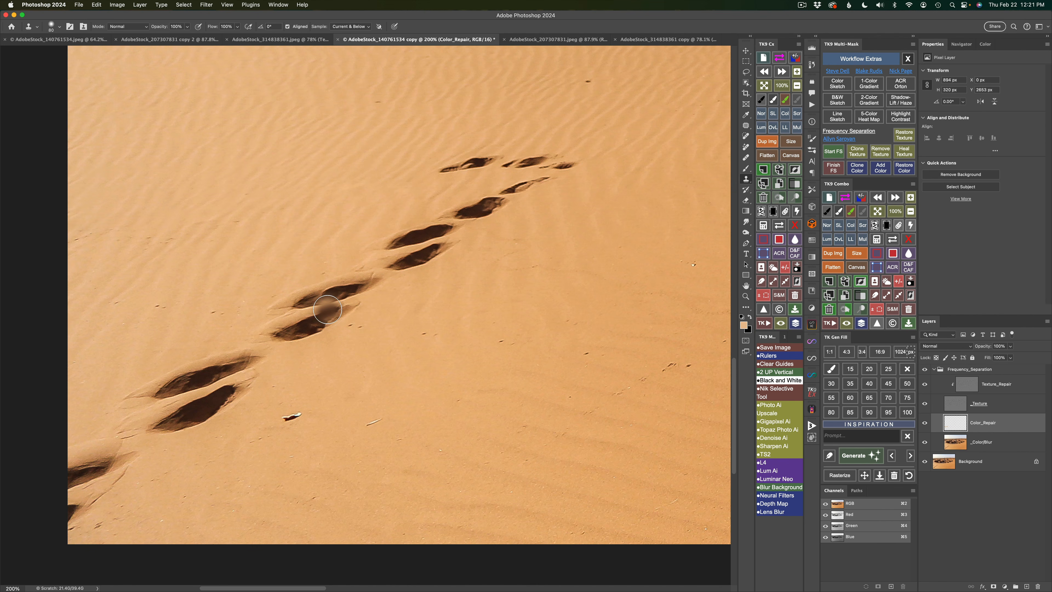
# - Heal the texture of the two small twig marks in the sand below the footprint trail with Heal Texture
pyautogui.click(904, 152)
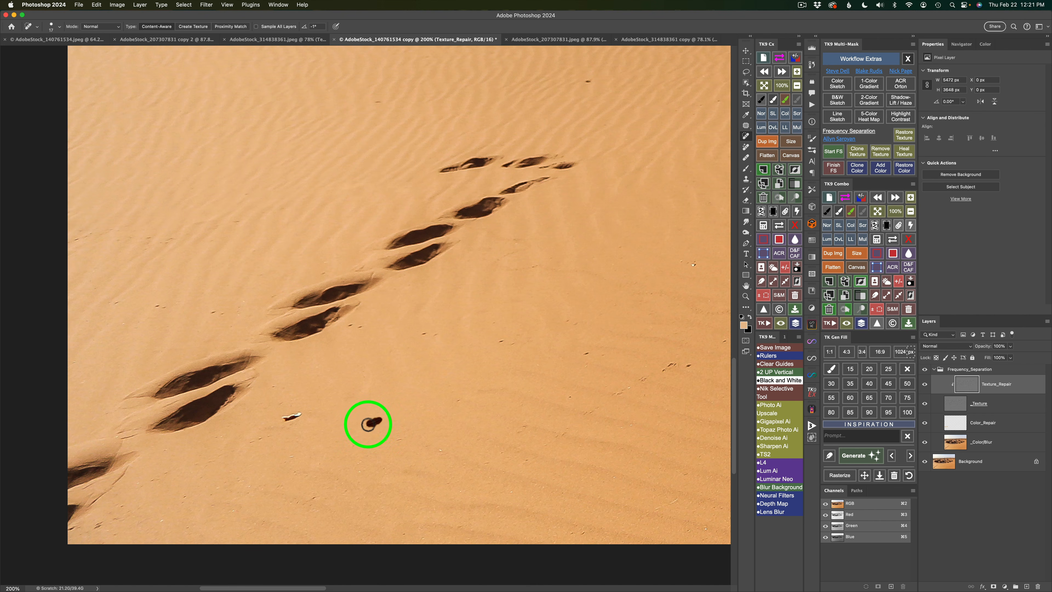
pyautogui.click(381, 422)
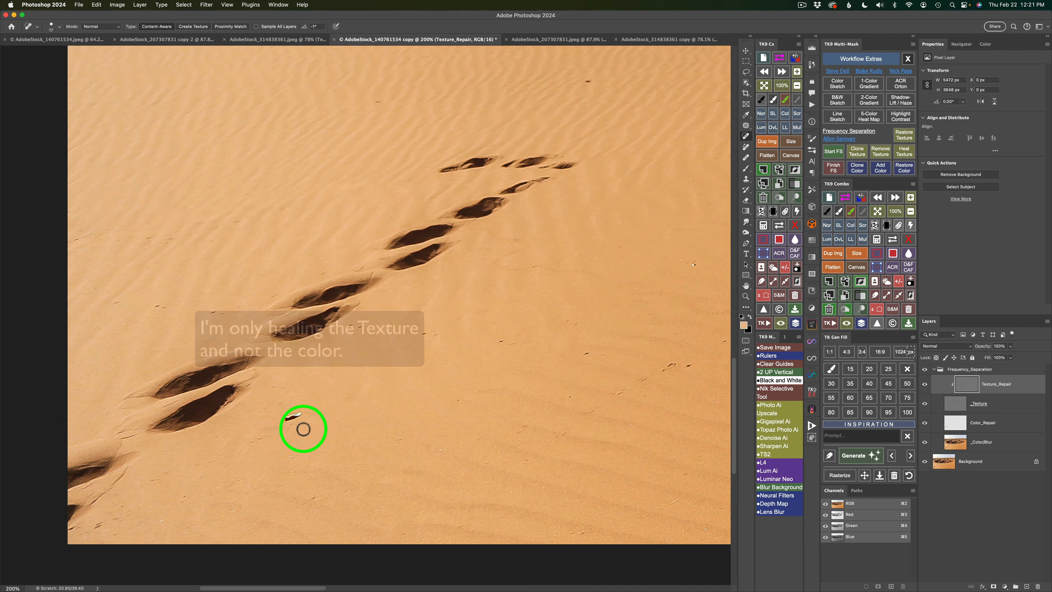
pyautogui.moveTo(300, 430)
pyautogui.mouseDown()
pyautogui.moveTo(284, 417)
pyautogui.moveTo(295, 414)
pyautogui.mouseUp()
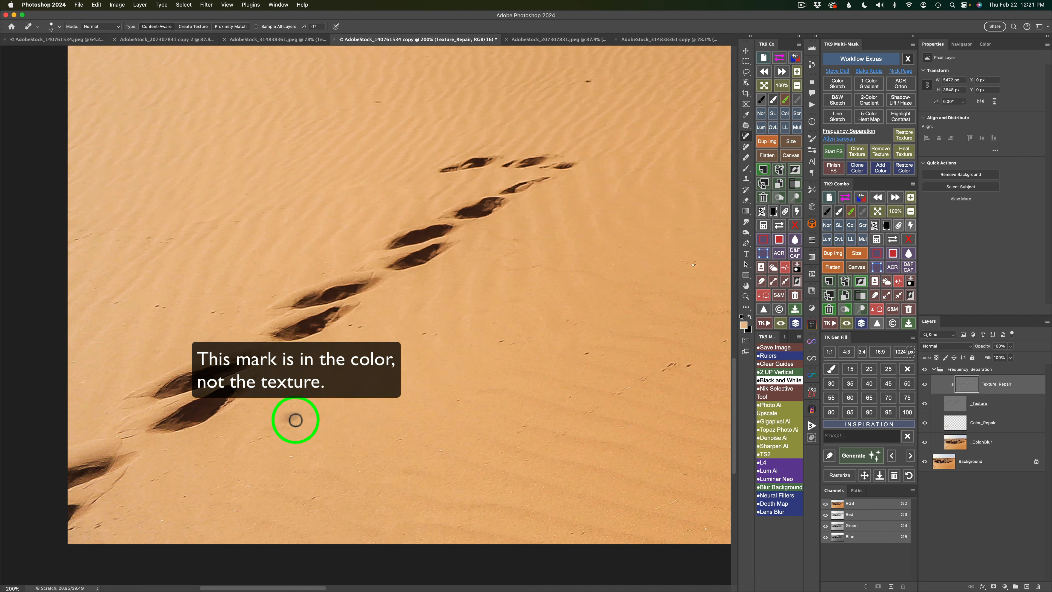
# - Use Add Color to sample the sand color ecb882 and paint it over the leftover dark twig spot, lowering the brush opacity to 50%
pyautogui.click(881, 169)
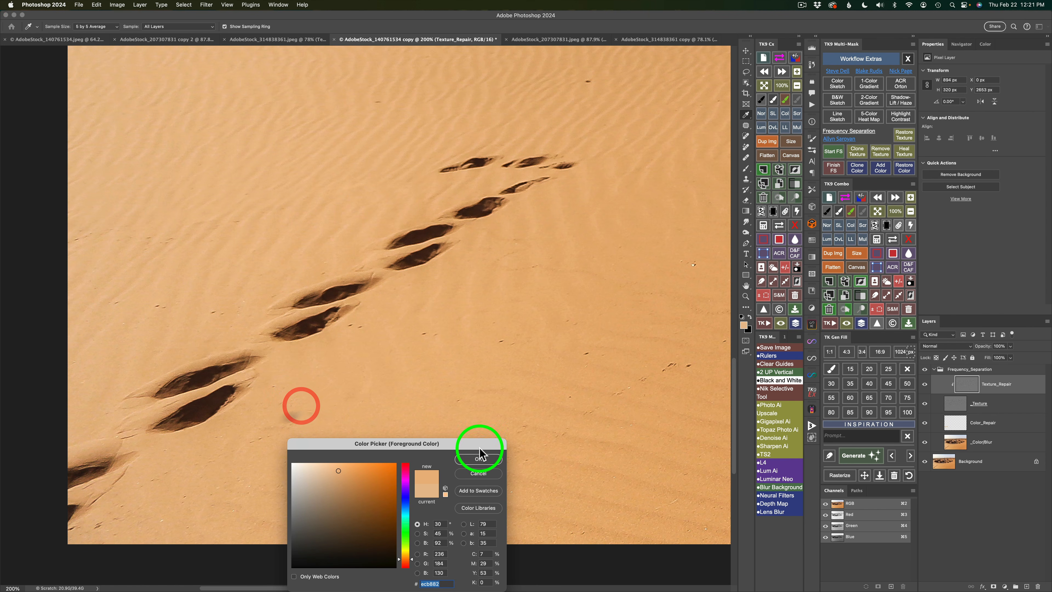
pyautogui.click(478, 458)
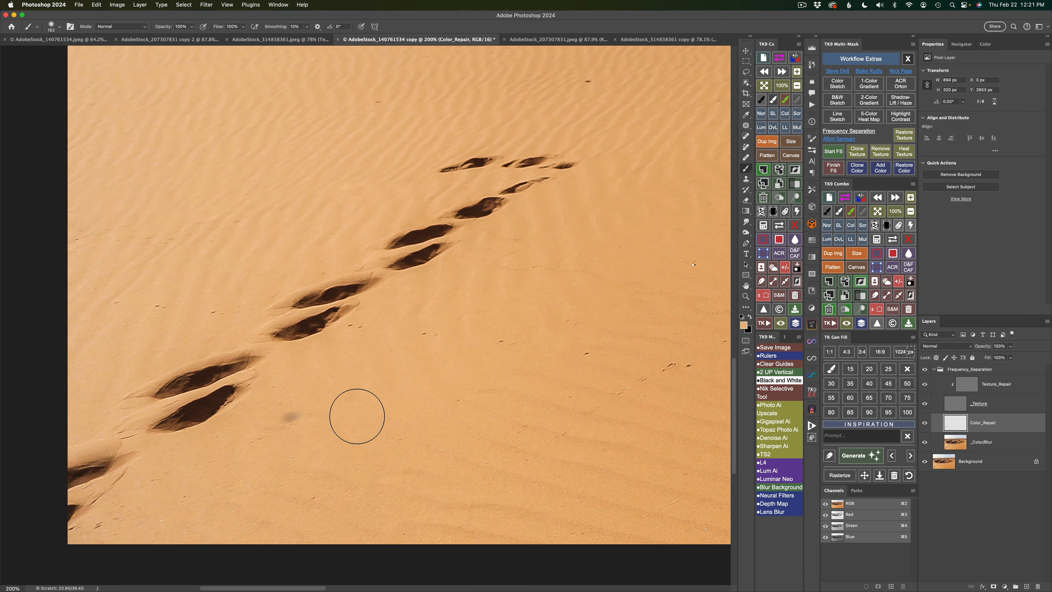
pyautogui.click(352, 414)
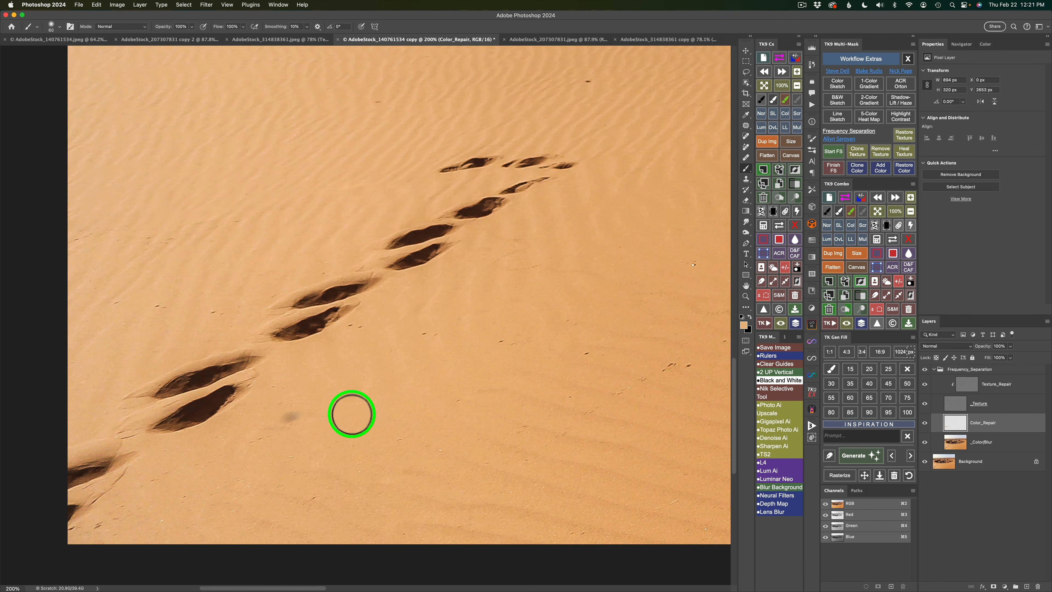
pyautogui.moveTo(351, 414)
pyautogui.mouseDown()
pyautogui.moveTo(305, 428)
pyautogui.moveTo(288, 418)
pyautogui.moveTo(276, 445)
pyautogui.moveTo(295, 418)
pyautogui.mouseUp()
pyautogui.press('5')
pyautogui.moveTo(278, 429)
pyautogui.mouseDown()
pyautogui.moveTo(278, 441)
pyautogui.moveTo(293, 420)
pyautogui.moveTo(291, 436)
pyautogui.mouseUp()
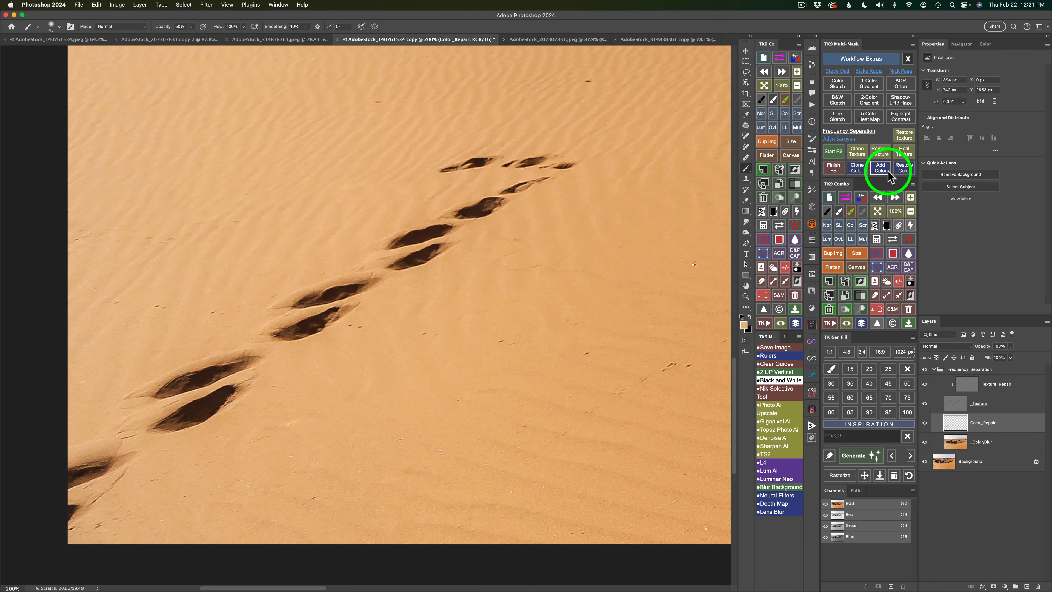
# - Heal the texture of small specks in the open sand beside the lower footprint trail with Heal Texture
pyautogui.click(904, 152)
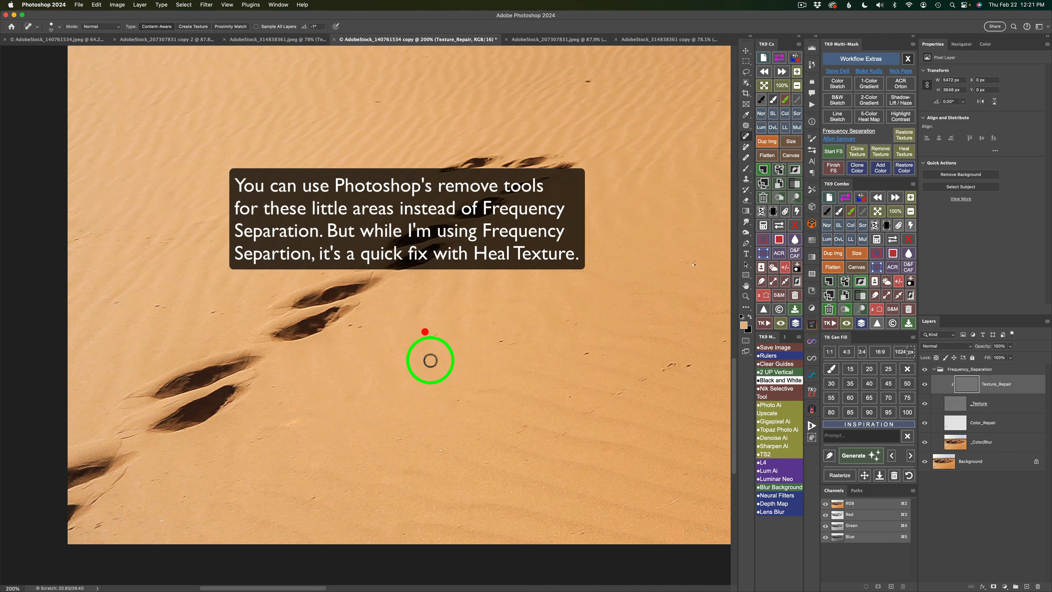
pyautogui.click(434, 332)
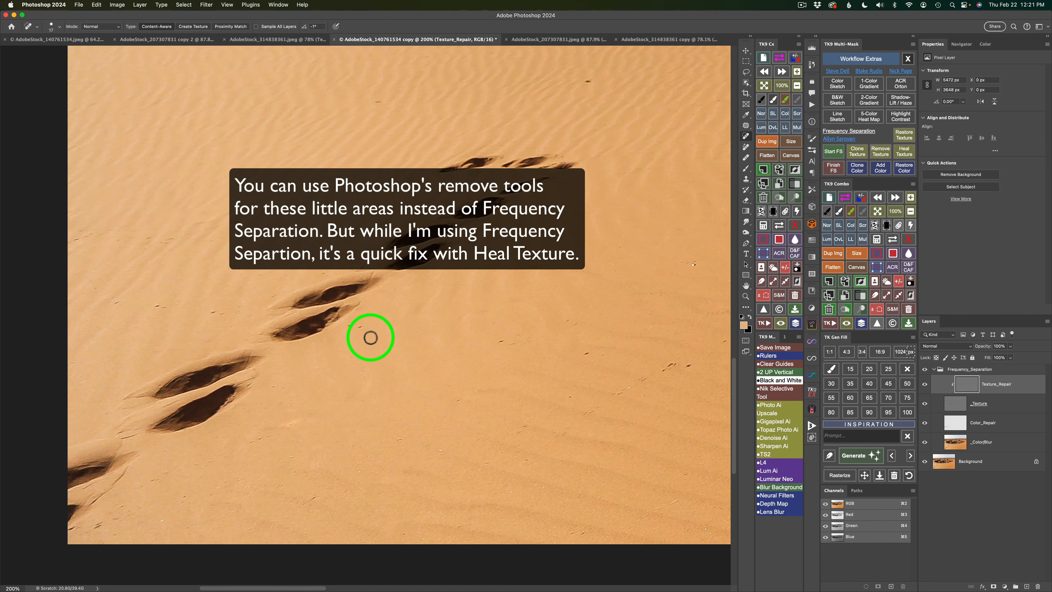
pyautogui.click(351, 327)
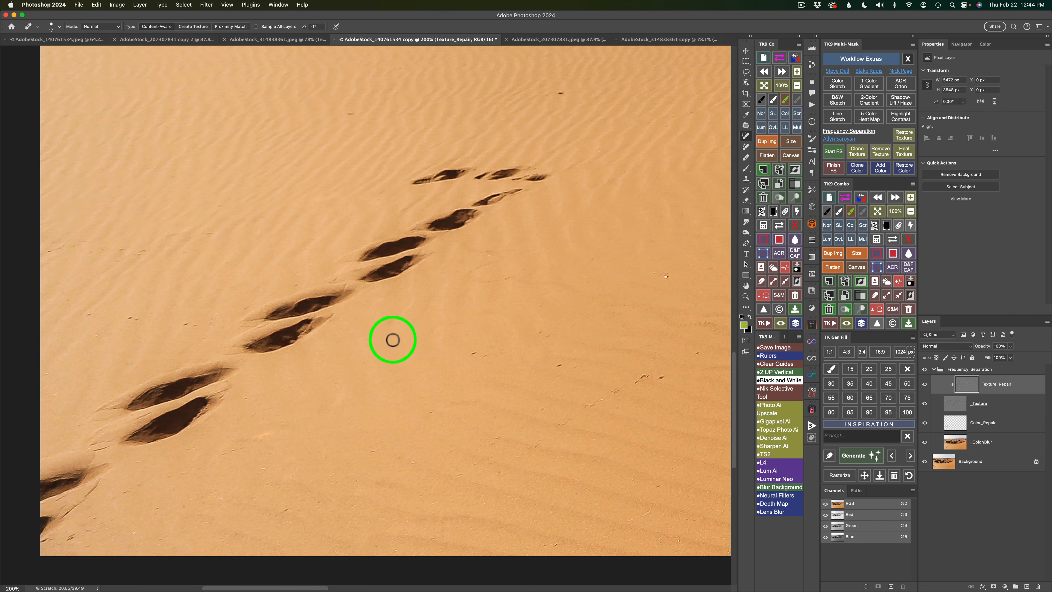
# - Finish the frequency separation, then expand the Frequency_Separation group to reach its layers and finish it again
pyautogui.click(837, 169)
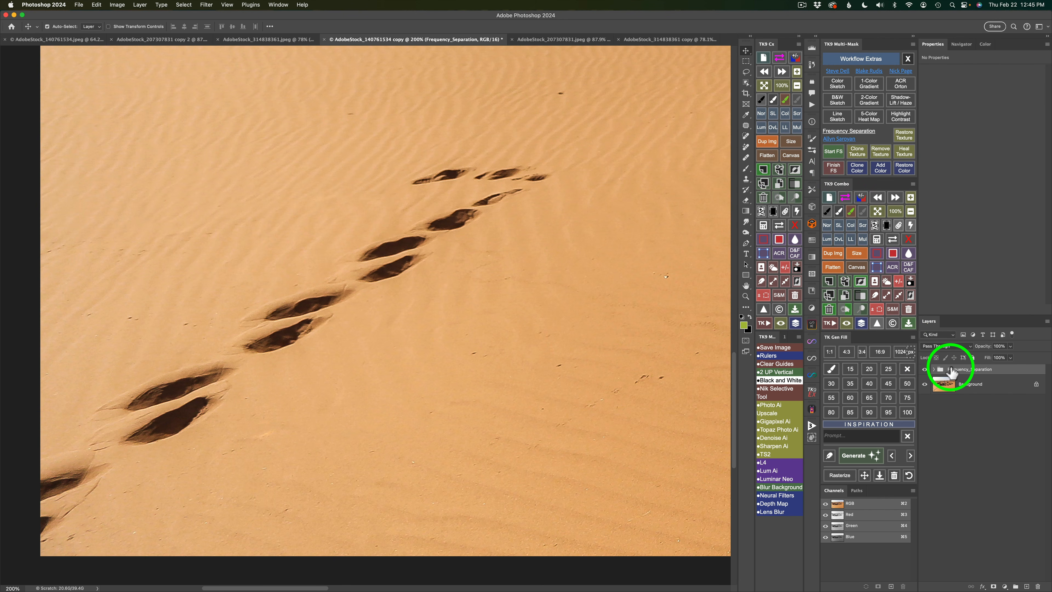
pyautogui.click(933, 369)
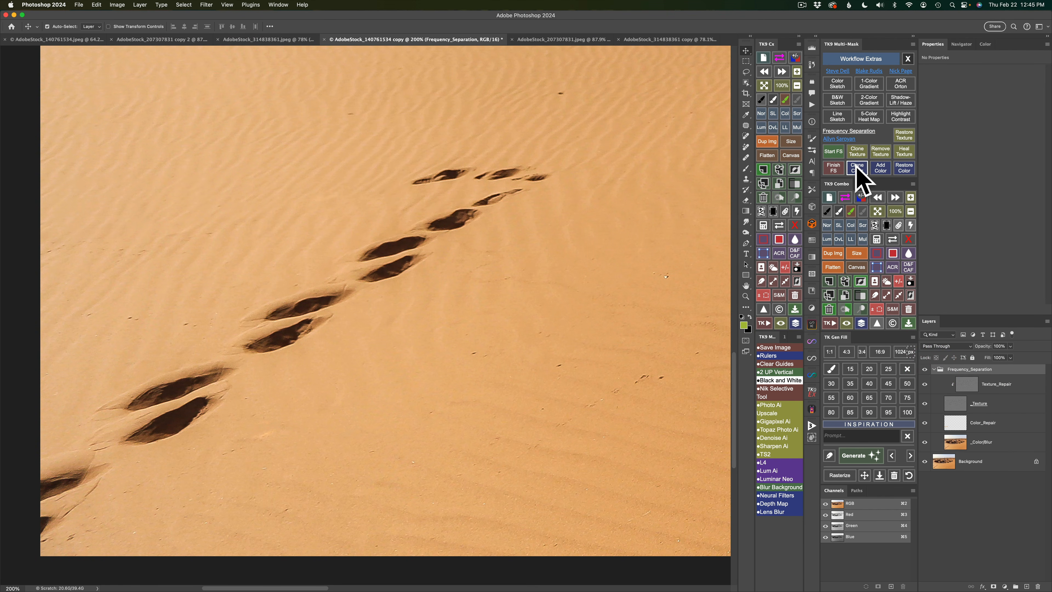
pyautogui.click(834, 168)
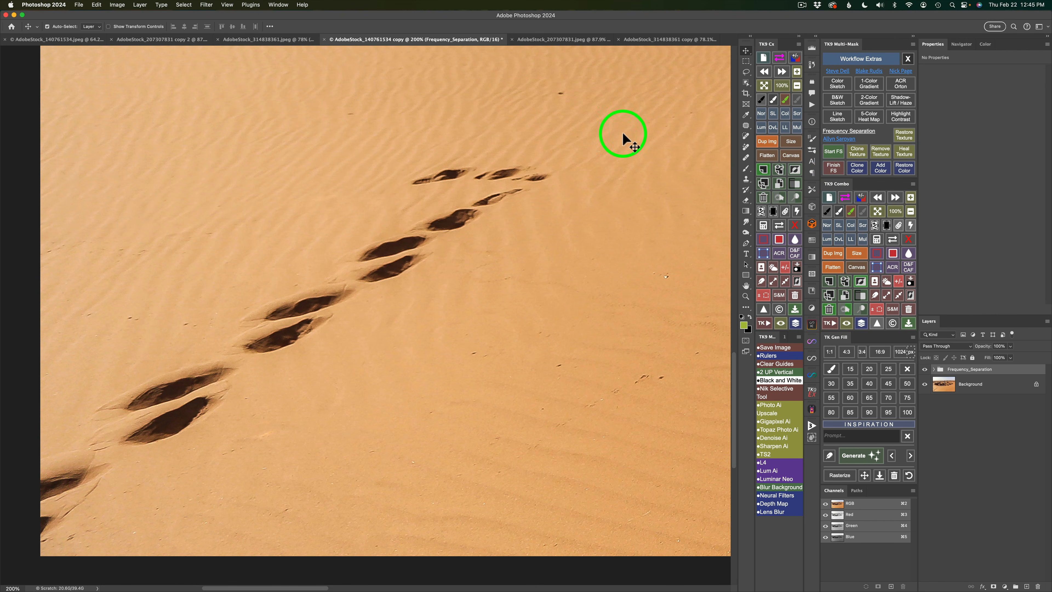
# - Switch to the AdobeStock_207307831 butterfly image and start a frequency separation with a Median radius of 10 pixels
pyautogui.click(556, 40)
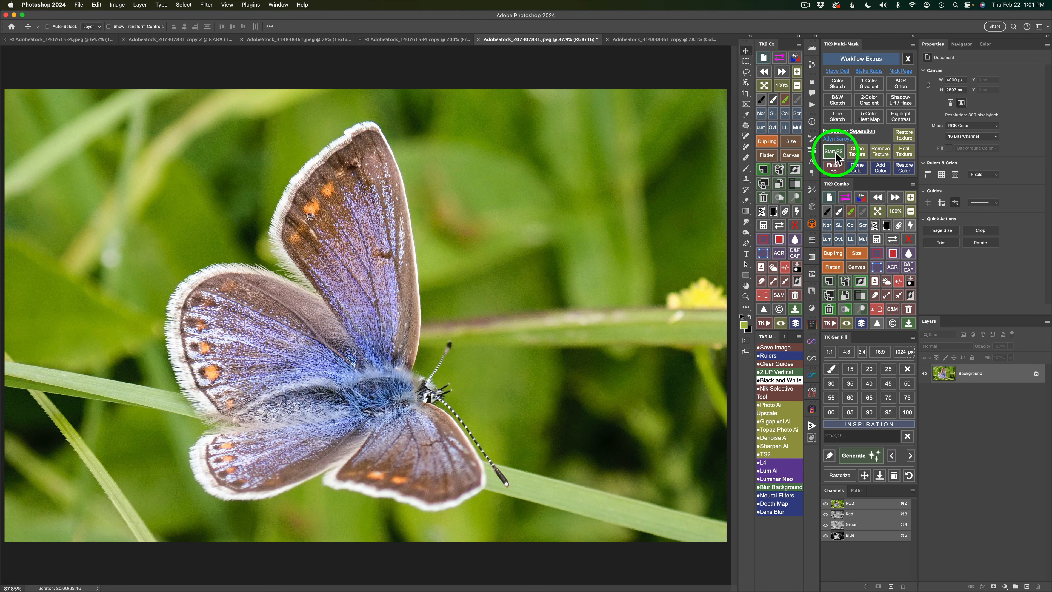
pyautogui.click(834, 153)
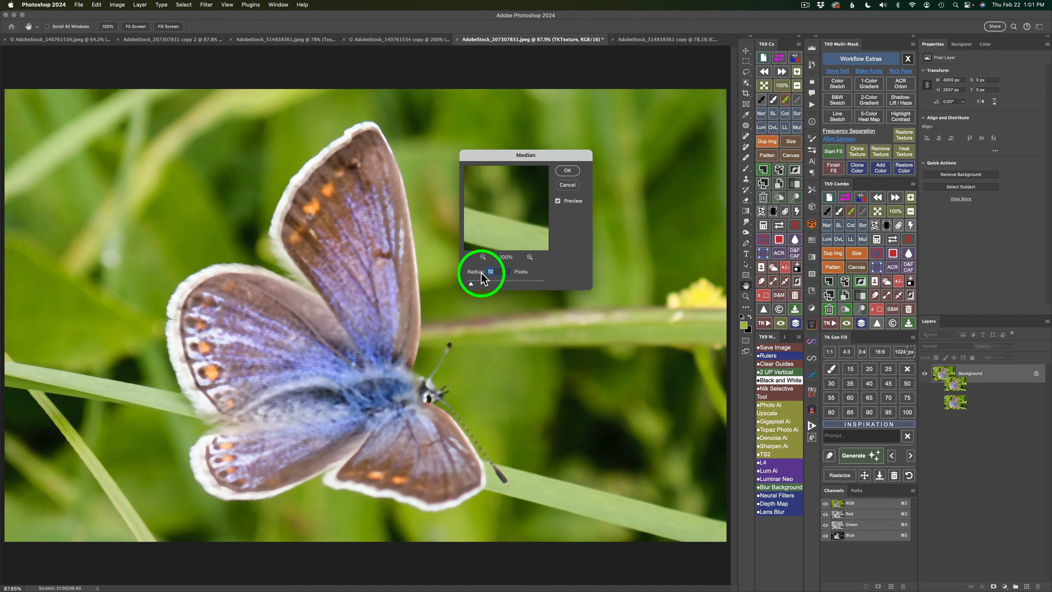
pyautogui.click(573, 171)
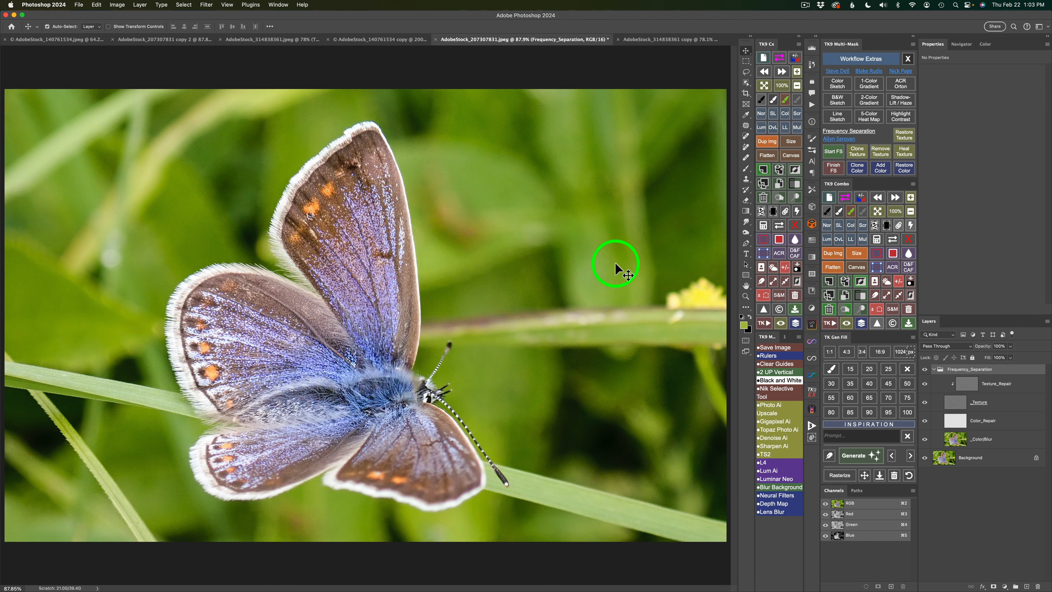
# - Use Add Color to sample a background green and paint it at 20% opacity over the distracting streaks beyond the butterfly's upper-left wing
pyautogui.click(880, 169)
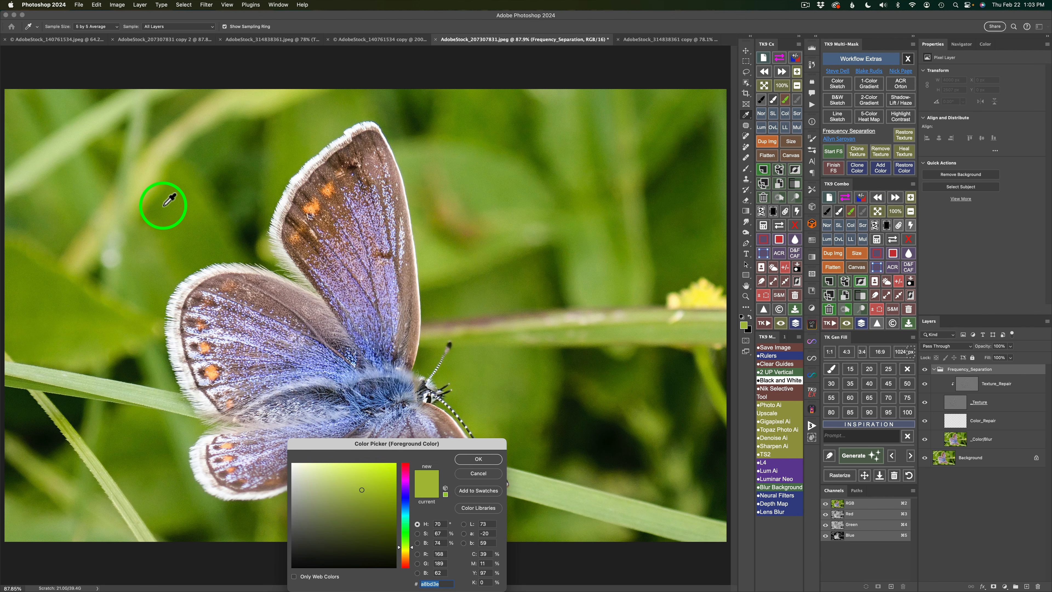
pyautogui.click(479, 458)
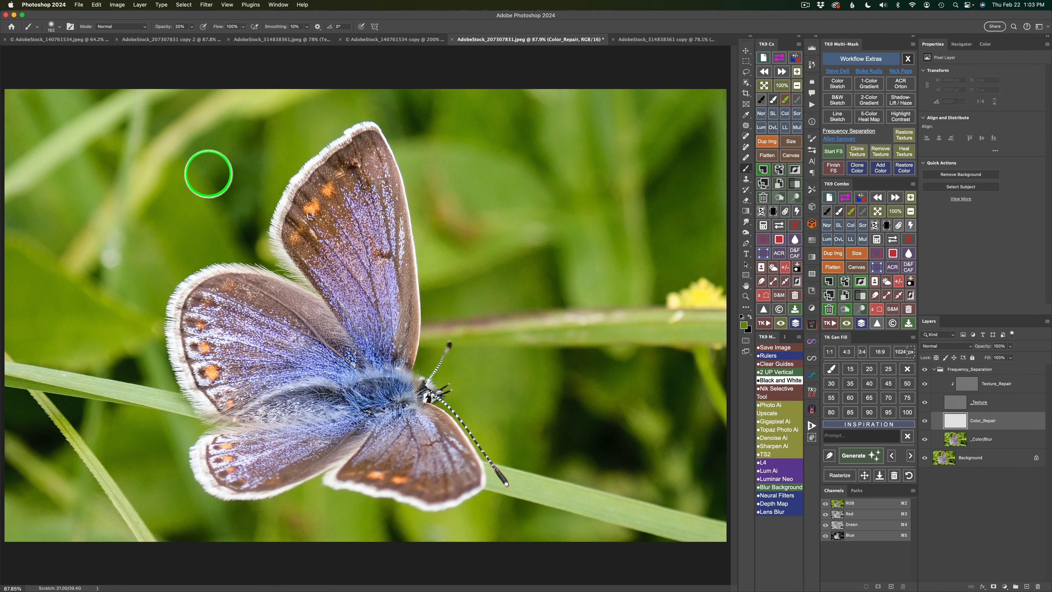
pyautogui.moveTo(189, 170); pyautogui.dragTo(252, 166)
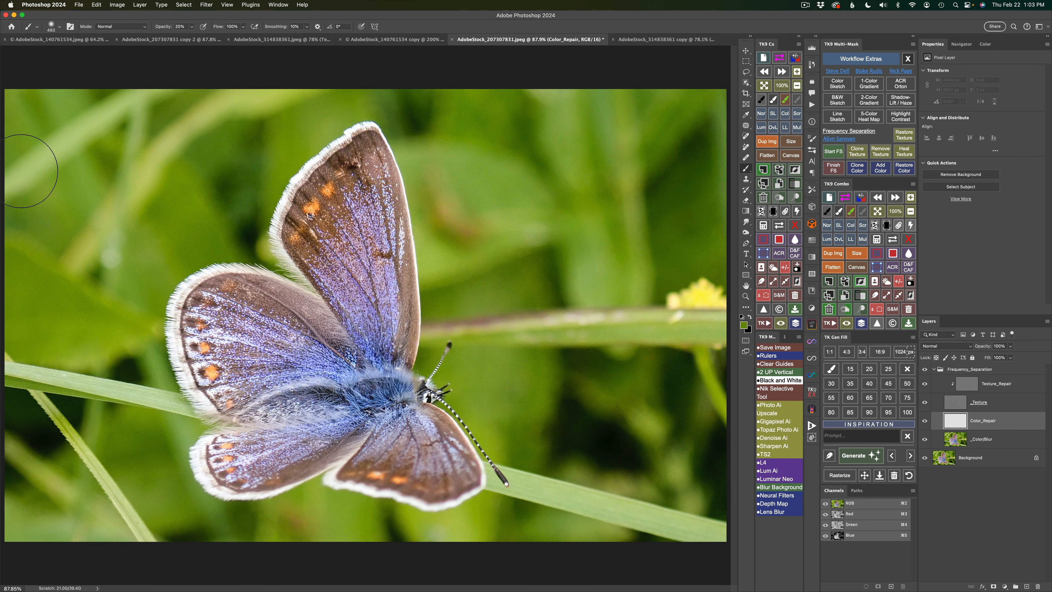
pyautogui.moveTo(58, 286); pyautogui.dragTo(75, 262)
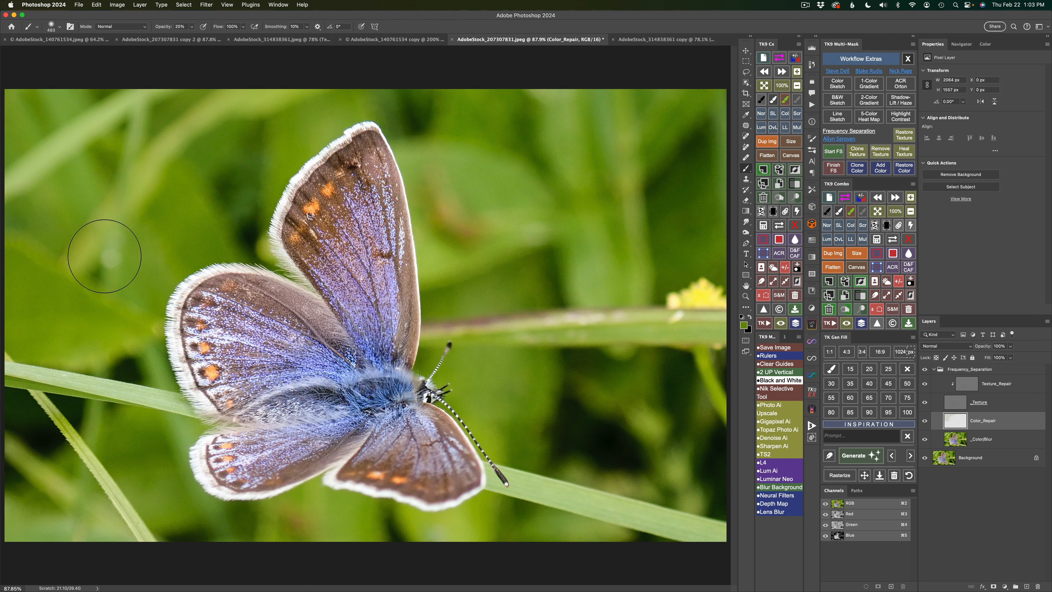
pyautogui.moveTo(130, 92); pyautogui.dragTo(43, 169)
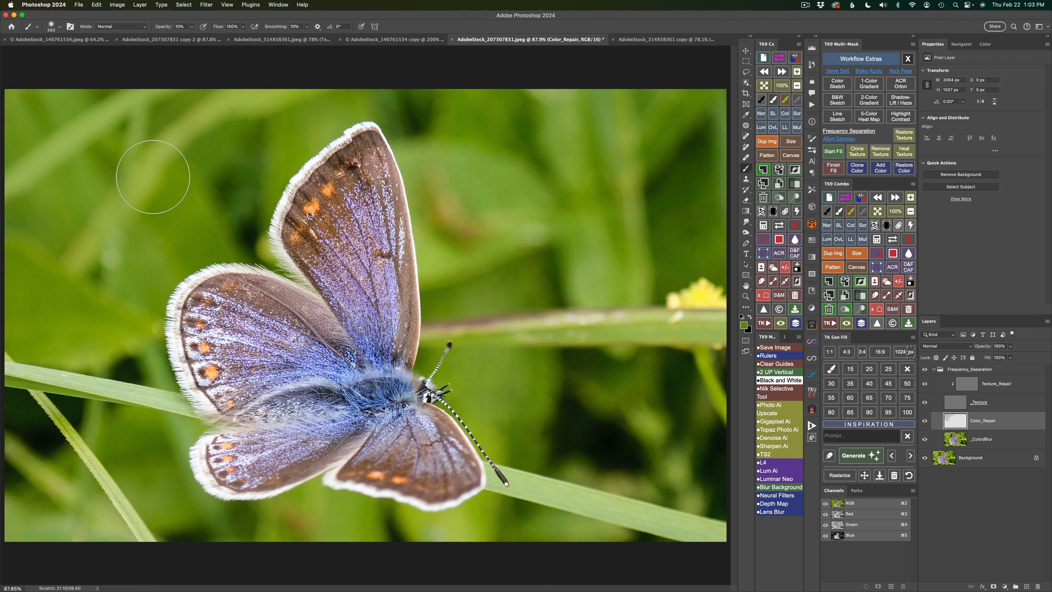
# - Blend the remaining upper-left background patches with resampled greens at 10% brush opacity, and compare with the Frequency_Separation group hidden and shown
pyautogui.moveTo(113, 247)
pyautogui.mouseDown()
pyautogui.moveTo(183, 230)
pyautogui.moveTo(158, 219)
pyautogui.moveTo(228, 188)
pyautogui.moveTo(113, 209)
pyautogui.mouseUp()
pyautogui.keyDown('alt'); pyautogui.click(114, 208); pyautogui.keyUp('alt')
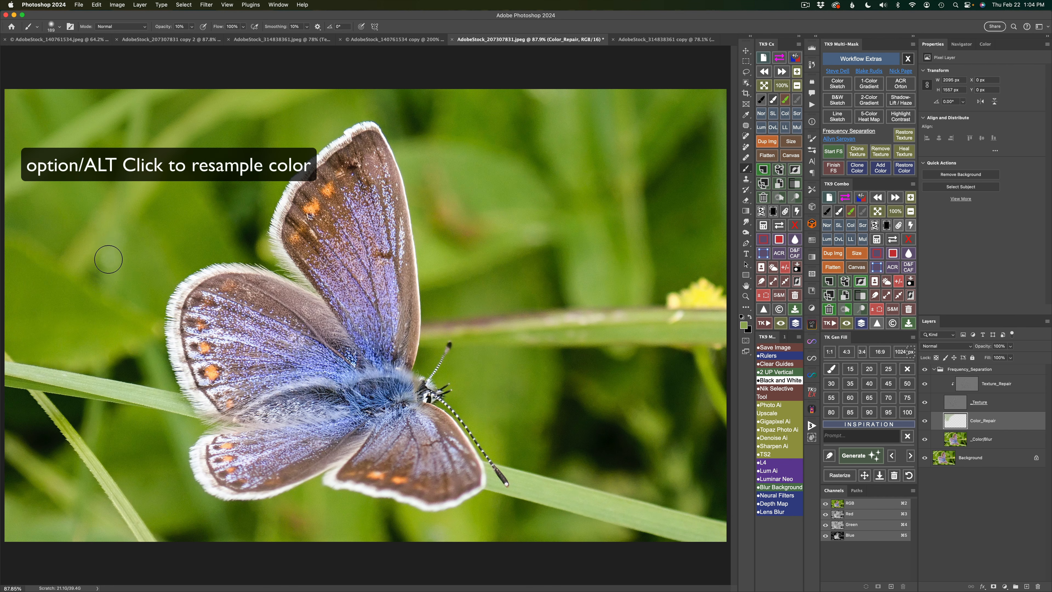
pyautogui.keyDown('alt'); pyautogui.click(108, 281); pyautogui.keyUp('alt')
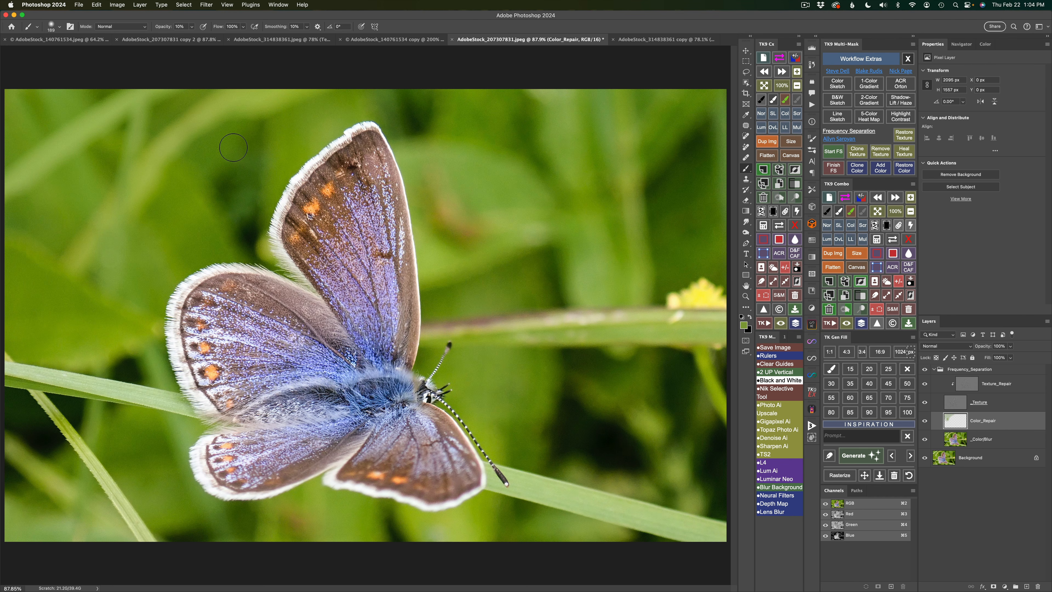
pyautogui.keyDown('alt'); pyautogui.click(235, 140); pyautogui.keyUp('alt')
pyautogui.moveTo(223, 140); pyautogui.dragTo(251, 133)
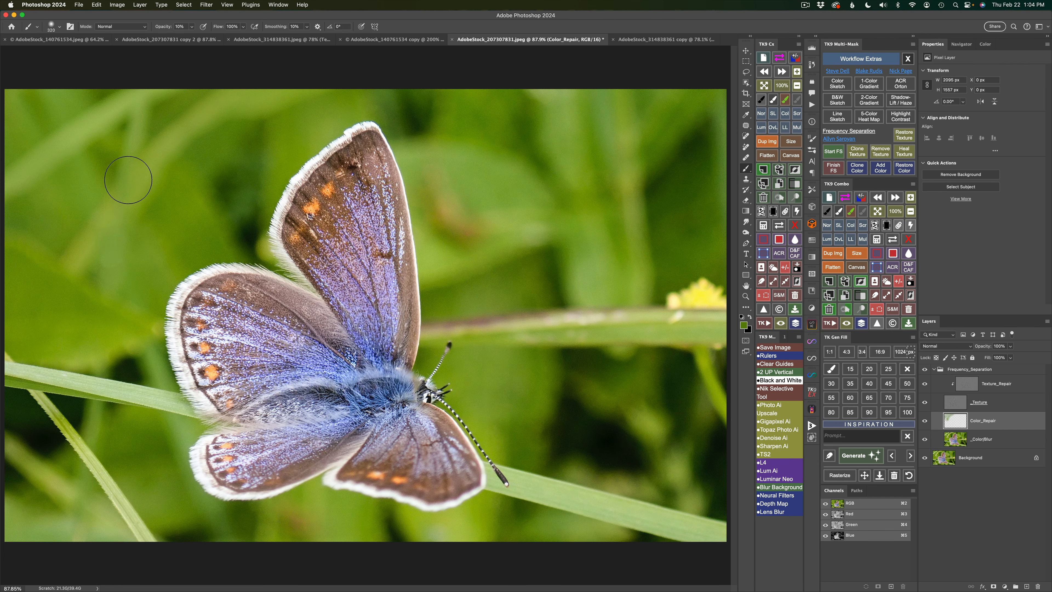
pyautogui.click(925, 369)
pyautogui.click(925, 369)
# - Resample a dark green and paint it at 20% opacity over the lower-left background around the thin grass blade
pyautogui.keyDown('alt'); pyautogui.click(134, 464); pyautogui.keyUp('alt')
pyautogui.moveTo(155, 522)
pyautogui.mouseDown()
pyautogui.moveTo(181, 527)
pyautogui.moveTo(157, 538)
pyautogui.moveTo(69, 459)
pyautogui.moveTo(112, 488)
pyautogui.mouseUp()
pyautogui.moveTo(151, 536); pyautogui.dragTo(36, 539)
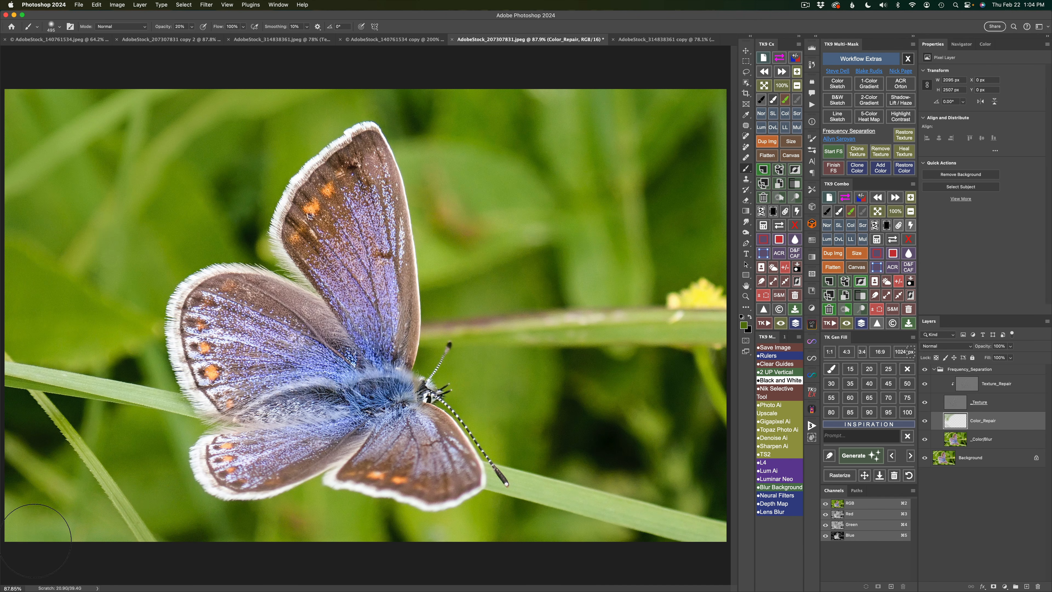
pyautogui.moveTo(140, 535); pyautogui.dragTo(47, 433)
pyautogui.moveTo(160, 514); pyautogui.dragTo(35, 518)
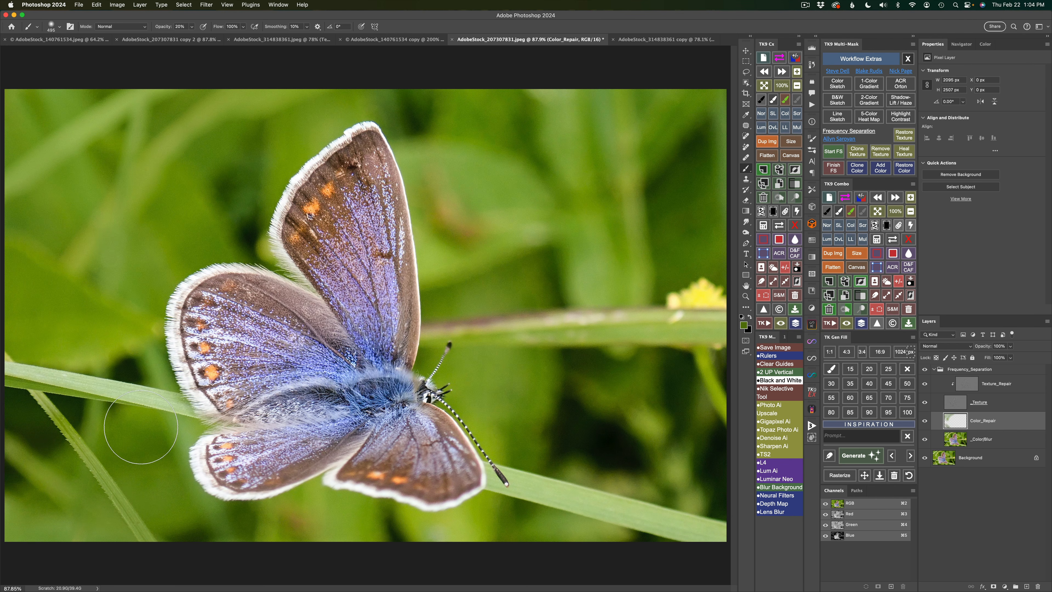
pyautogui.moveTo(147, 399)
pyautogui.mouseDown()
pyautogui.moveTo(83, 396)
pyautogui.moveTo(180, 406)
pyautogui.moveTo(92, 387)
pyautogui.moveTo(129, 383)
pyautogui.moveTo(4, 368)
pyautogui.moveTo(82, 383)
pyautogui.mouseUp()
# - Toggle the visibility of the Frequency_Separation group to compare the butterfly image before and after the color painting
pyautogui.click(927, 381)
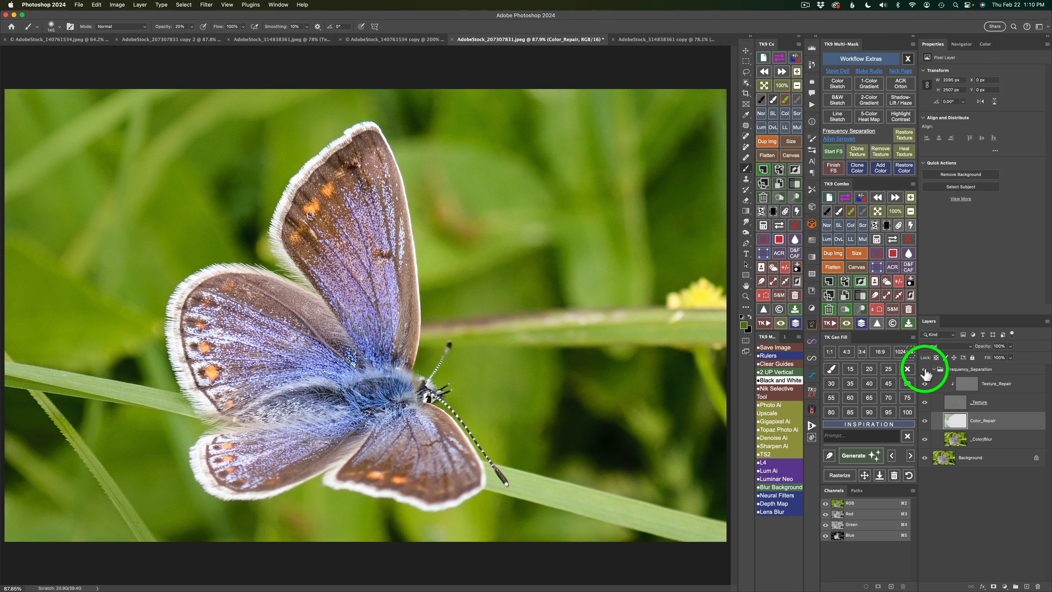
pyautogui.click(924, 370)
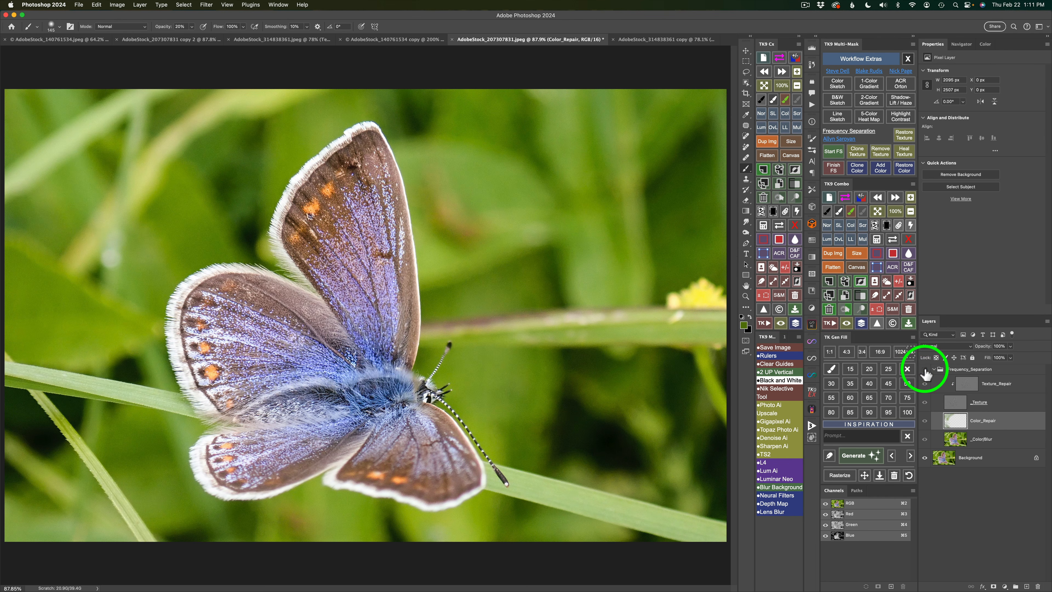
pyautogui.click(925, 369)
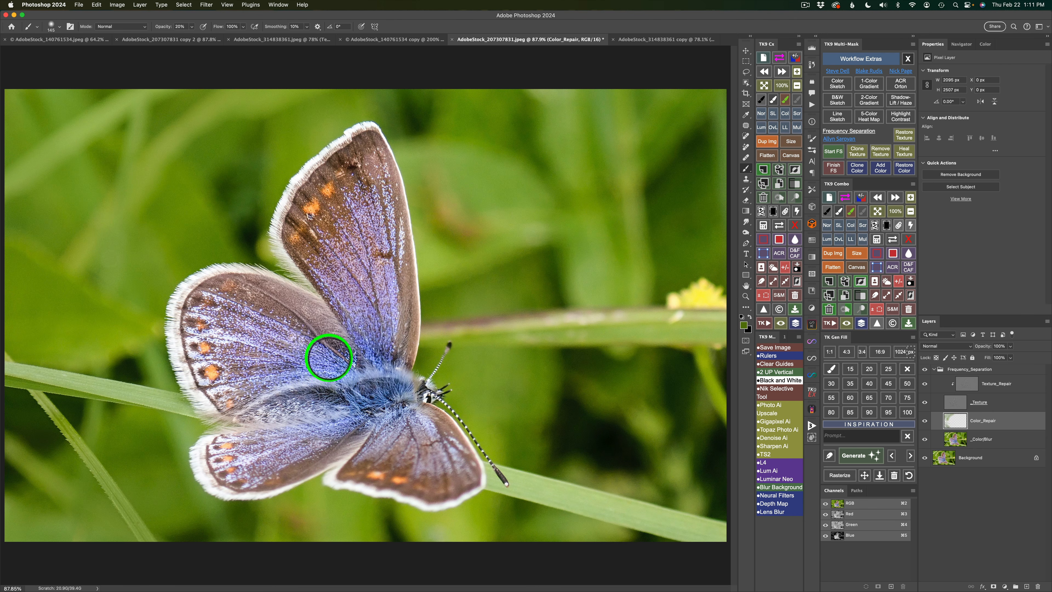
pyautogui.click(925, 370)
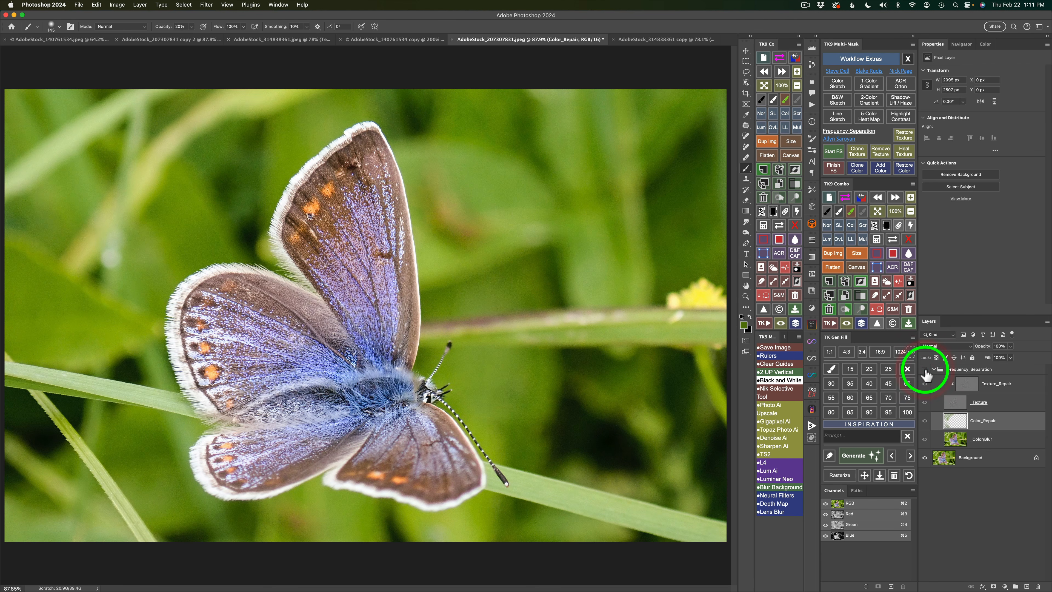
pyautogui.click(924, 370)
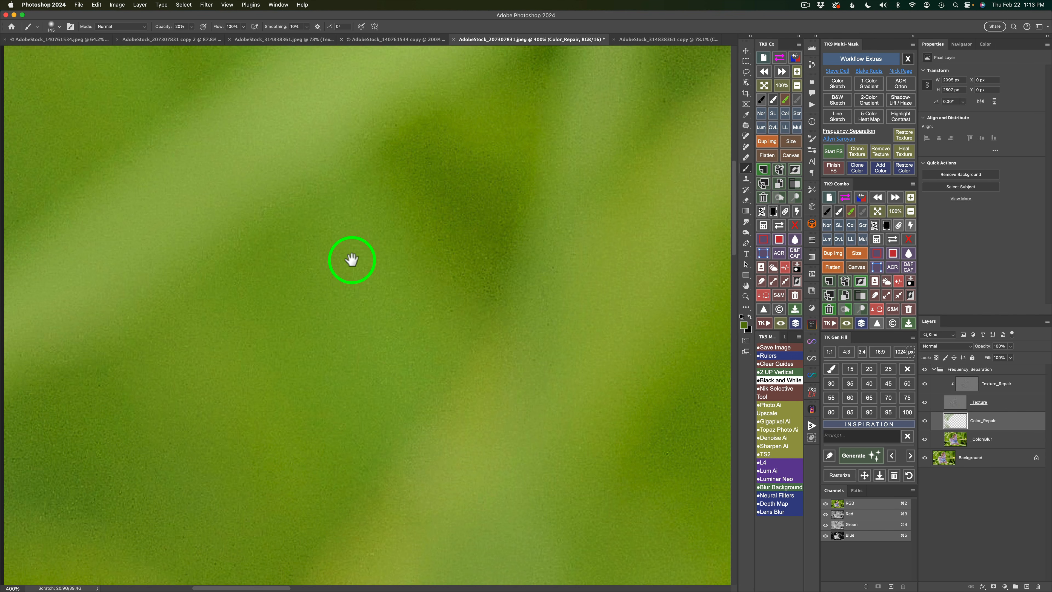
# - Examine the painted background, grass blades and wing edge at 400% for preserved texture, then return to the whole image
pyautogui.moveTo(401, 365); pyautogui.dragTo(398, 282)
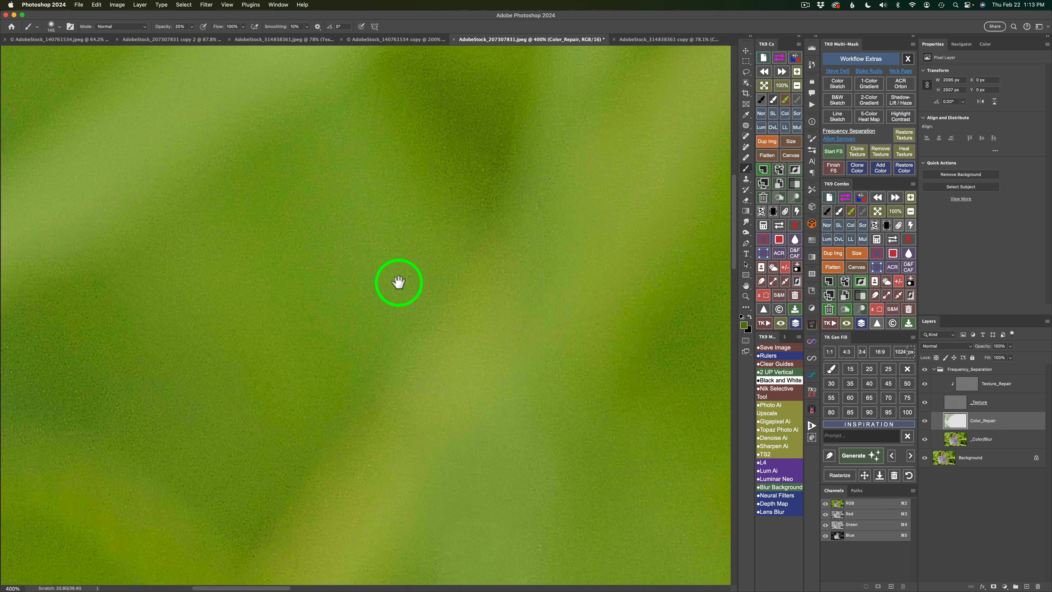
pyautogui.moveTo(383, 369); pyautogui.dragTo(341, 190)
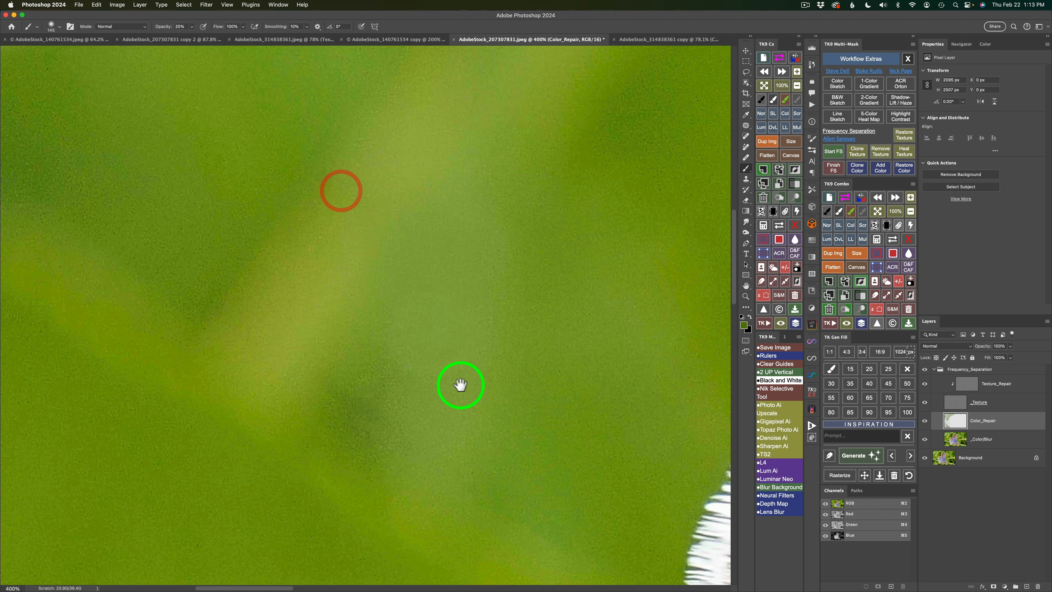
pyautogui.moveTo(460, 385); pyautogui.dragTo(478, 217)
pyautogui.moveTo(423, 364); pyautogui.dragTo(404, 169)
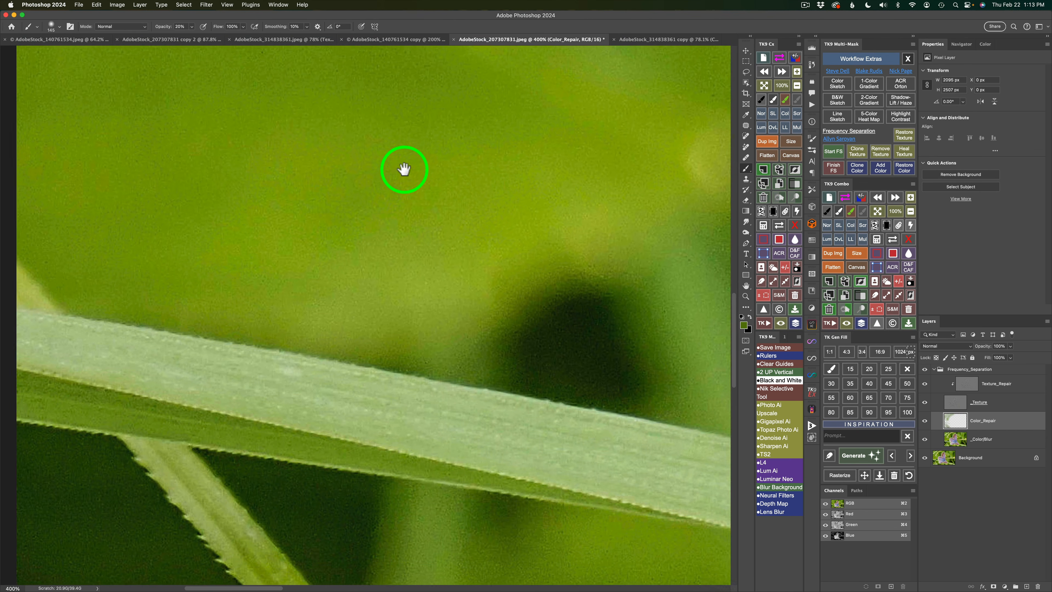
pyautogui.moveTo(335, 507); pyautogui.dragTo(390, 282)
pyautogui.moveTo(376, 496); pyautogui.dragTo(359, 404)
pyautogui.moveTo(416, 350); pyautogui.dragTo(264, 582)
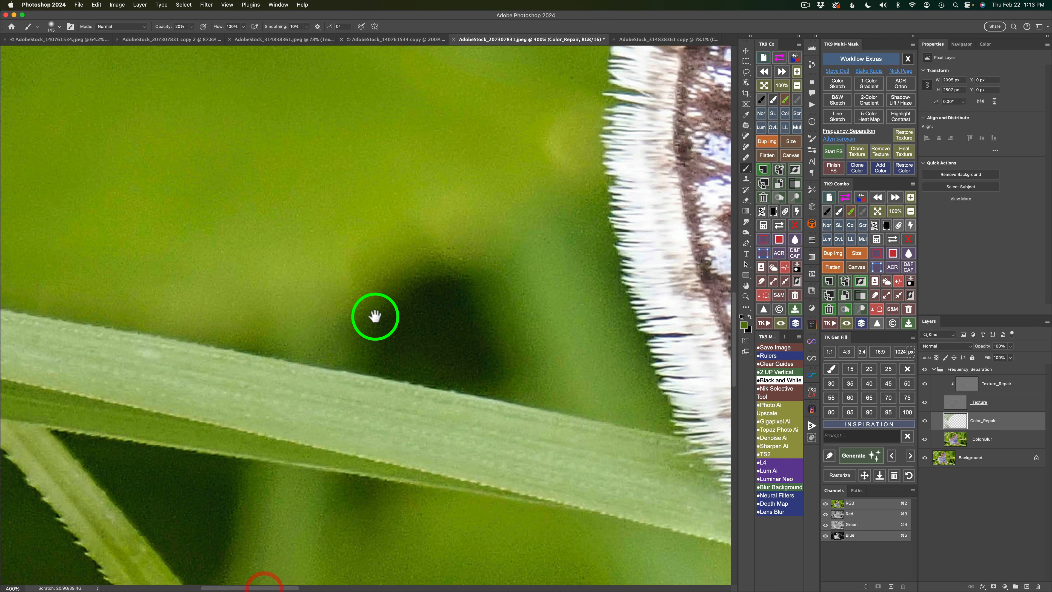
pyautogui.moveTo(375, 316); pyautogui.dragTo(351, 381)
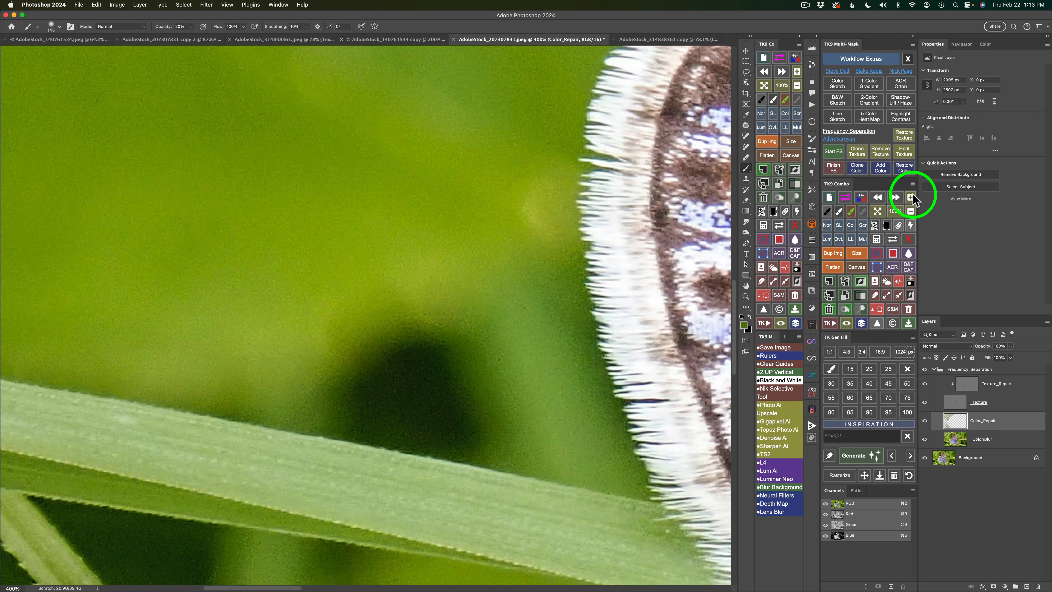
pyautogui.click(877, 211)
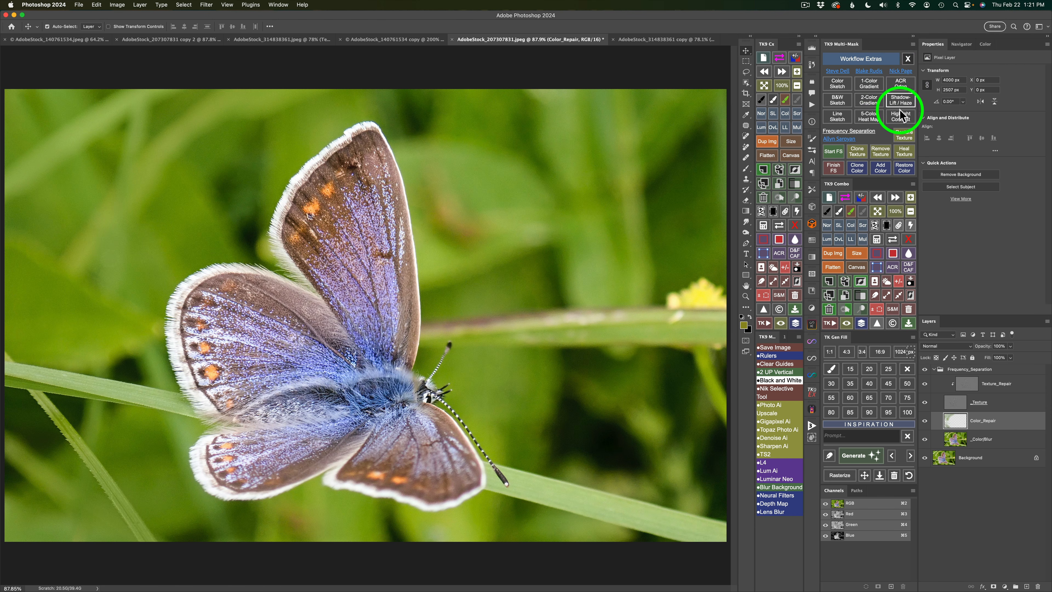
# - Use Add Color to sample the green above the yellow flower and paint over the flower at 50% brush opacity
pyautogui.click(910, 198)
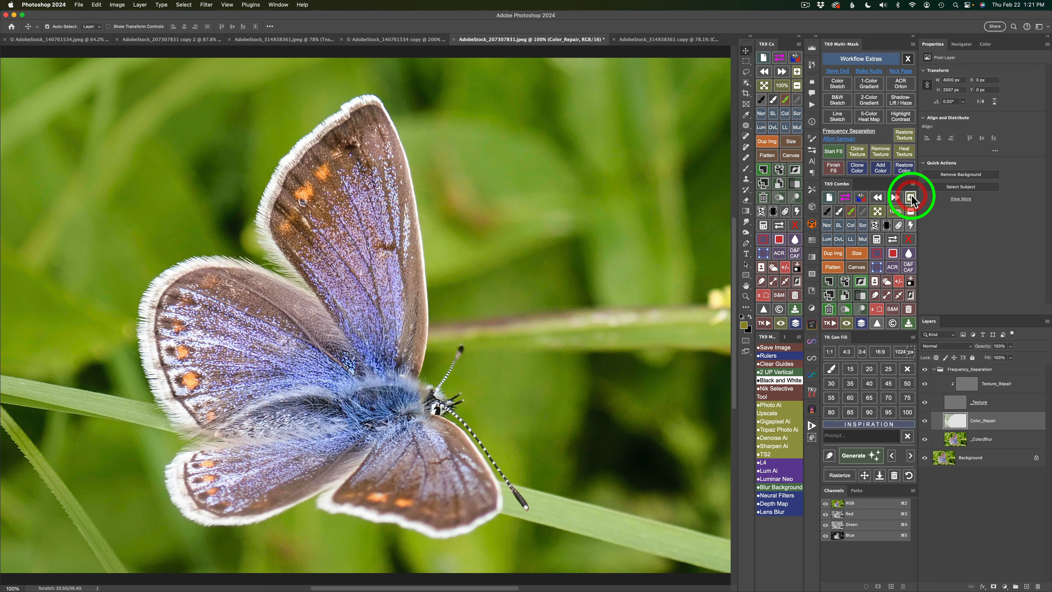
pyautogui.click(911, 197)
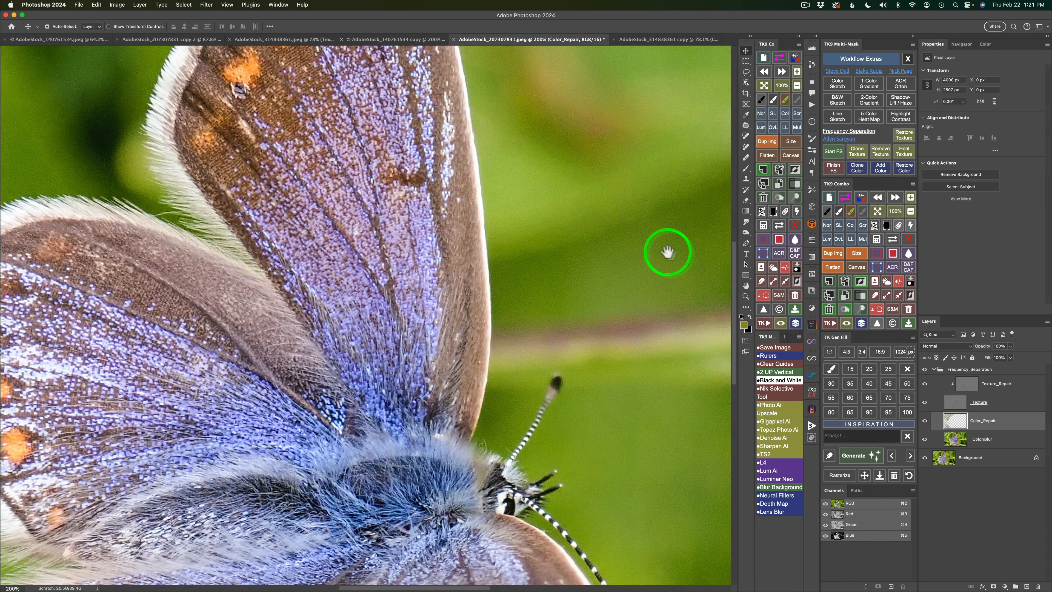
pyautogui.moveTo(666, 249); pyautogui.dragTo(218, 252)
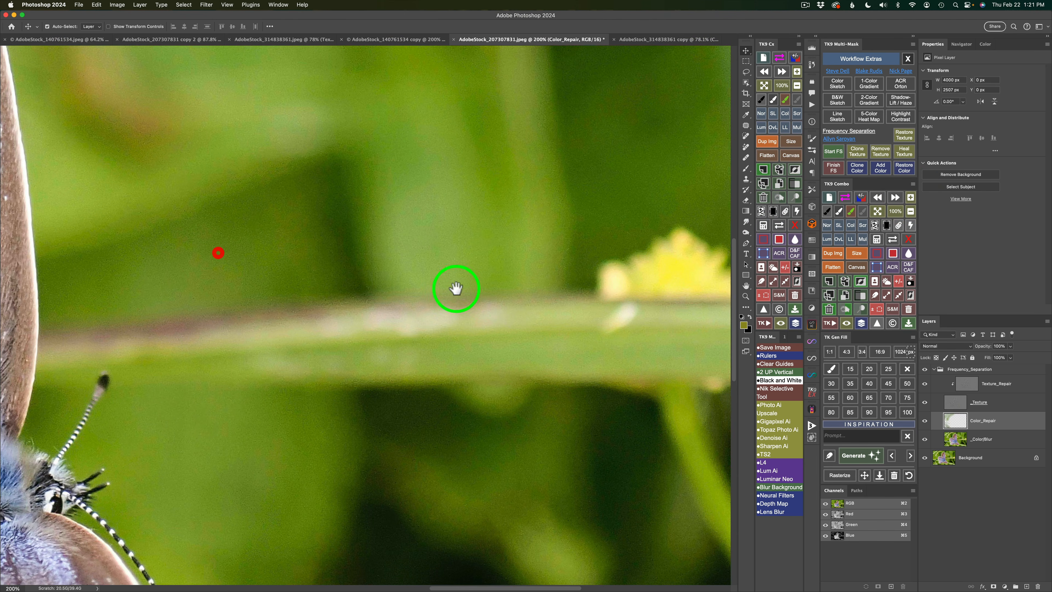
pyautogui.moveTo(537, 302); pyautogui.dragTo(413, 212)
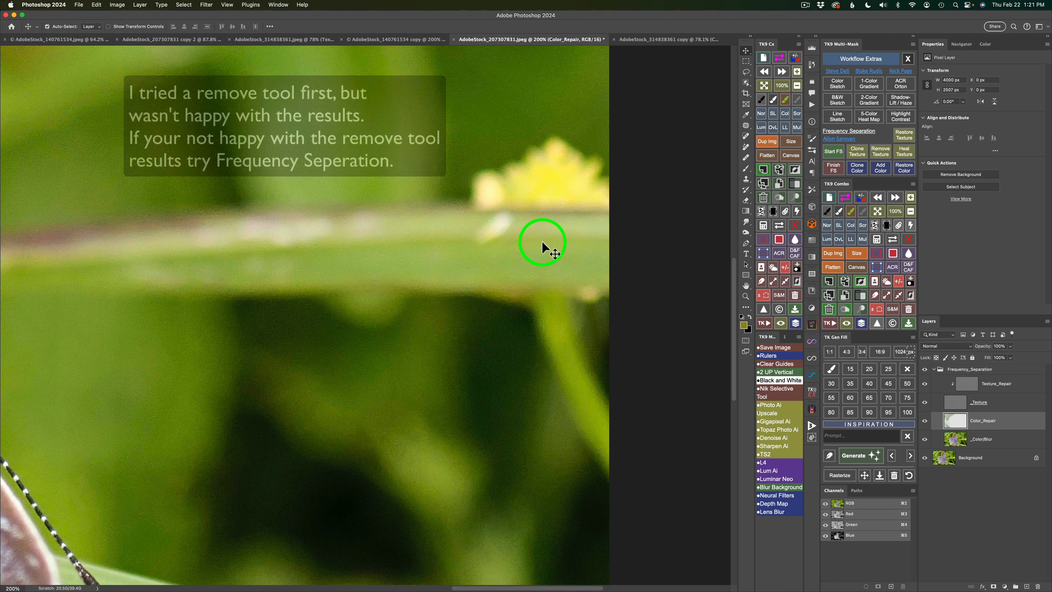
pyautogui.click(880, 170)
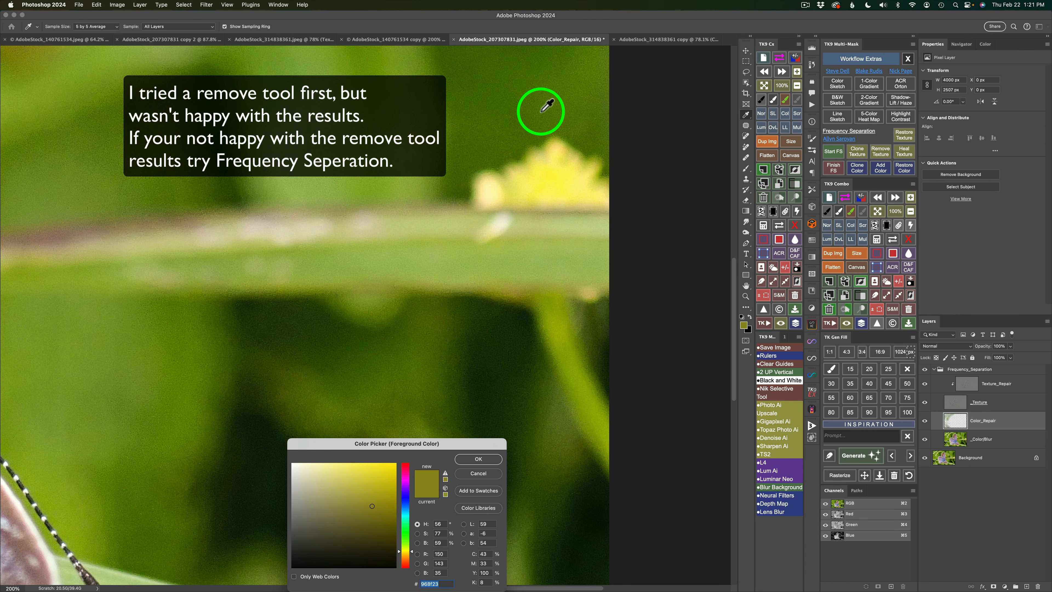
pyautogui.click(479, 459)
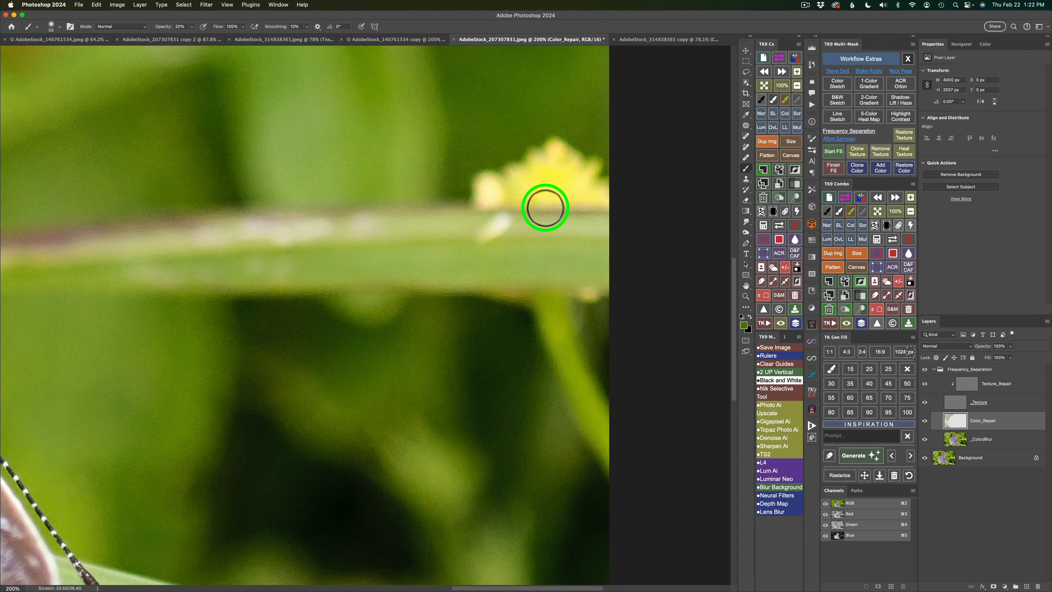
pyautogui.press('5')
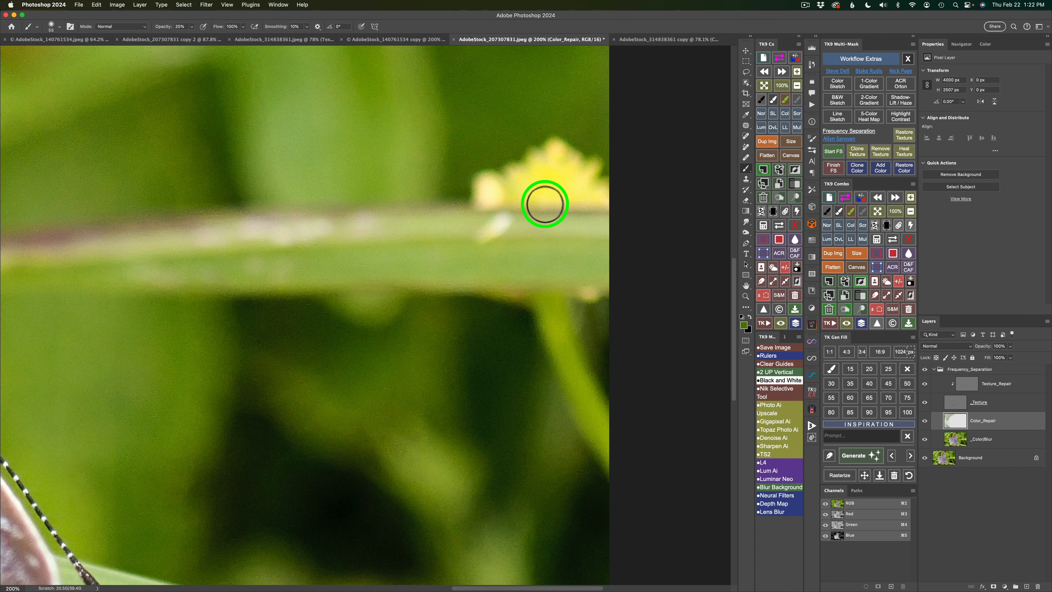
pyautogui.moveTo(545, 145)
pyautogui.mouseDown()
pyautogui.moveTo(540, 123)
pyautogui.moveTo(581, 129)
pyautogui.moveTo(503, 163)
pyautogui.moveTo(534, 181)
pyautogui.moveTo(554, 169)
pyautogui.moveTo(596, 182)
pyautogui.mouseUp()
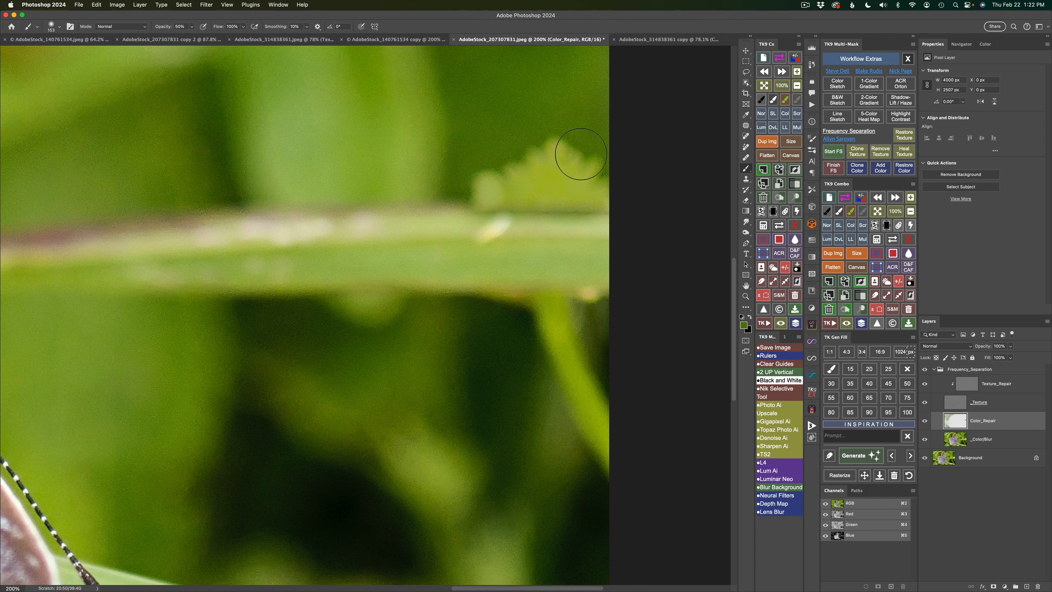
pyautogui.moveTo(580, 154); pyautogui.dragTo(554, 151)
pyautogui.moveTo(526, 186); pyautogui.dragTo(590, 185)
pyautogui.moveTo(536, 162)
pyautogui.mouseDown()
pyautogui.moveTo(494, 184)
pyautogui.moveTo(600, 182)
pyautogui.mouseUp()
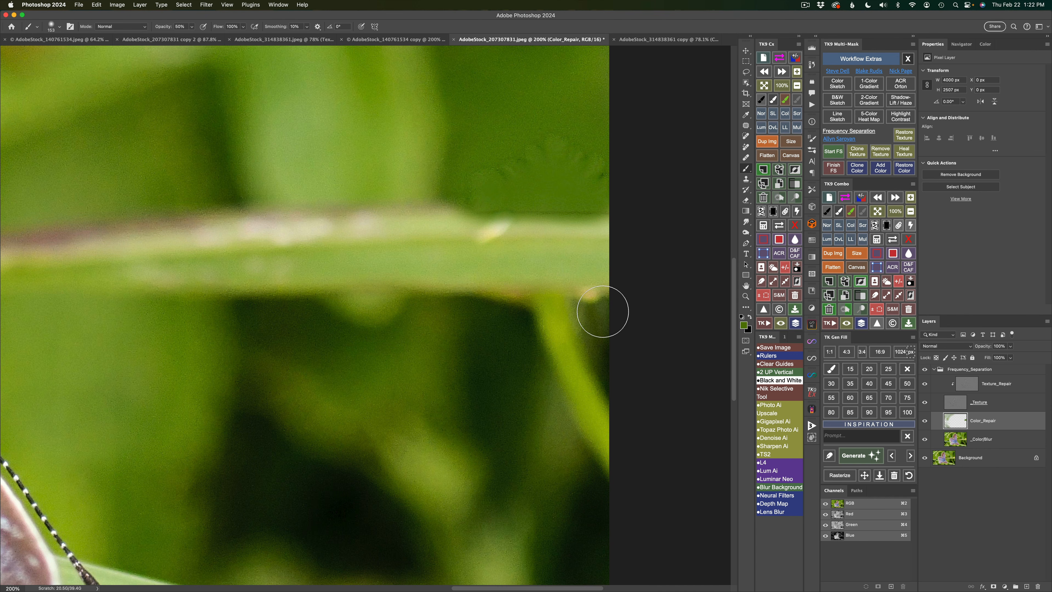
# - Resample the dark green beside the bright curved stem below the horizontal blade and paint over the stem
pyautogui.moveTo(577, 371); pyautogui.dragTo(583, 228)
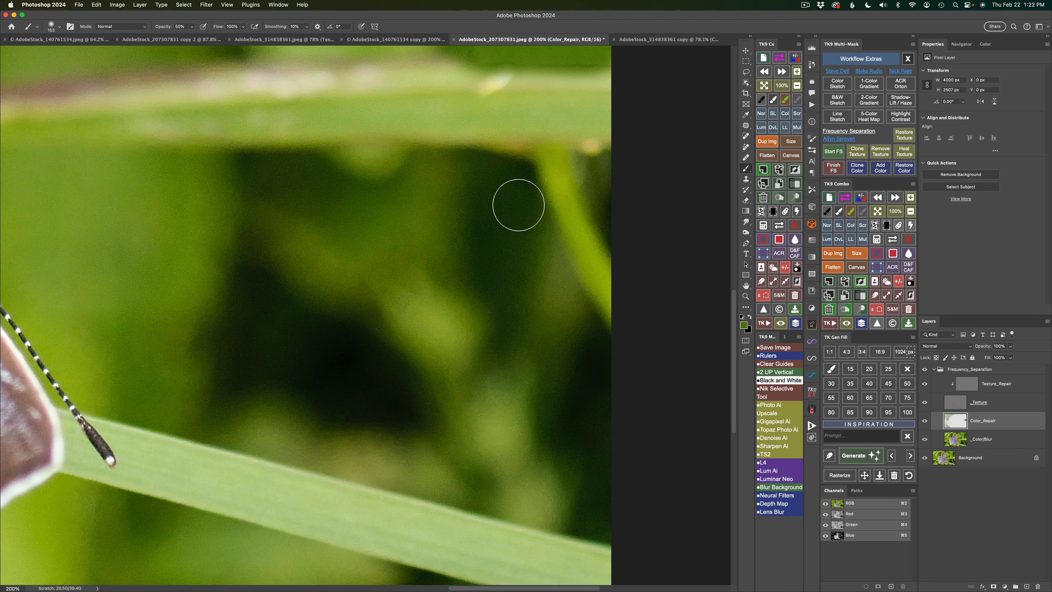
pyautogui.keyDown('alt'); pyautogui.click(511, 201); pyautogui.keyUp('alt')
pyautogui.moveTo(538, 197)
pyautogui.mouseDown()
pyautogui.moveTo(583, 189)
pyautogui.moveTo(536, 180)
pyautogui.moveTo(612, 182)
pyautogui.moveTo(542, 189)
pyautogui.moveTo(606, 224)
pyautogui.moveTo(594, 259)
pyautogui.moveTo(599, 324)
pyautogui.moveTo(586, 245)
pyautogui.moveTo(616, 337)
pyautogui.moveTo(576, 235)
pyautogui.moveTo(612, 323)
pyautogui.mouseUp()
pyautogui.moveTo(573, 220)
pyautogui.mouseDown()
pyautogui.moveTo(549, 184)
pyautogui.moveTo(563, 181)
pyautogui.mouseUp()
pyautogui.moveTo(555, 228); pyautogui.dragTo(573, 311)
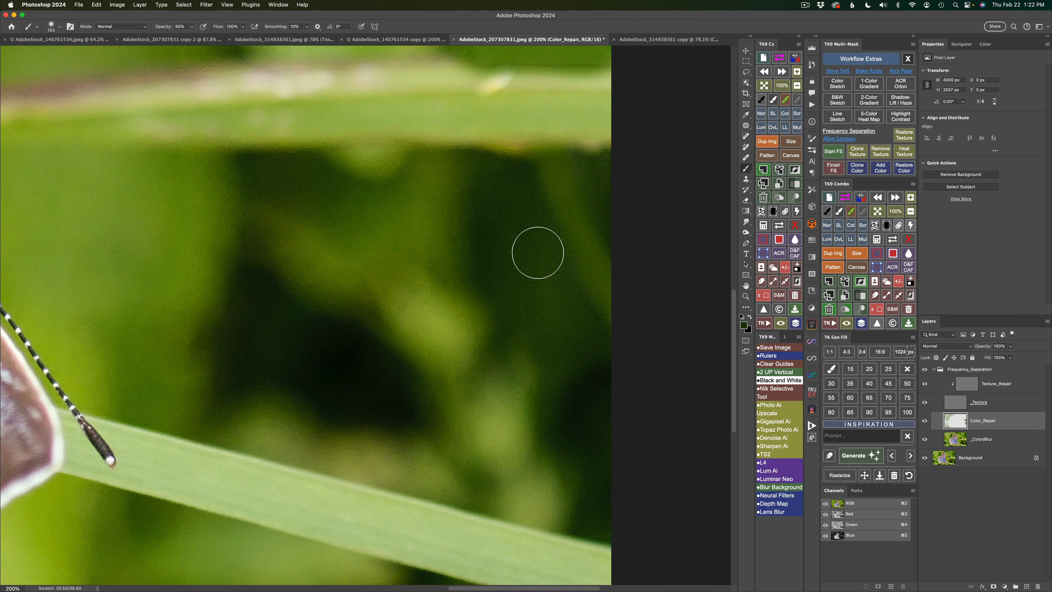
# - Paint the sampled dark green over the remaining stem near the image's right edge at 50% brush opacity
pyautogui.moveTo(546, 238)
pyautogui.mouseDown()
pyautogui.moveTo(608, 320)
pyautogui.moveTo(633, 313)
pyautogui.mouseUp()
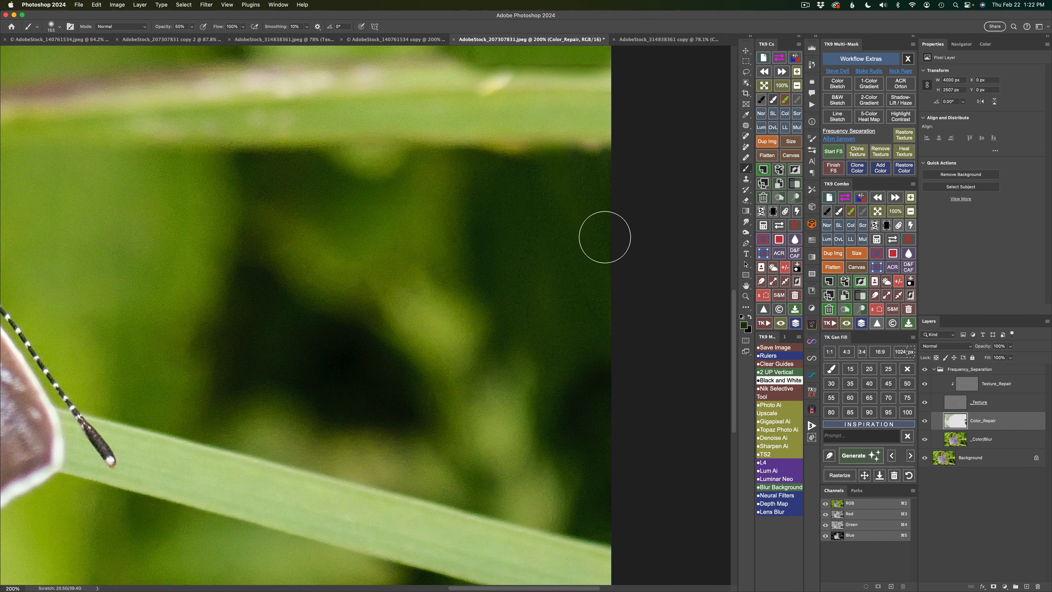
pyautogui.moveTo(516, 181); pyautogui.dragTo(510, 178)
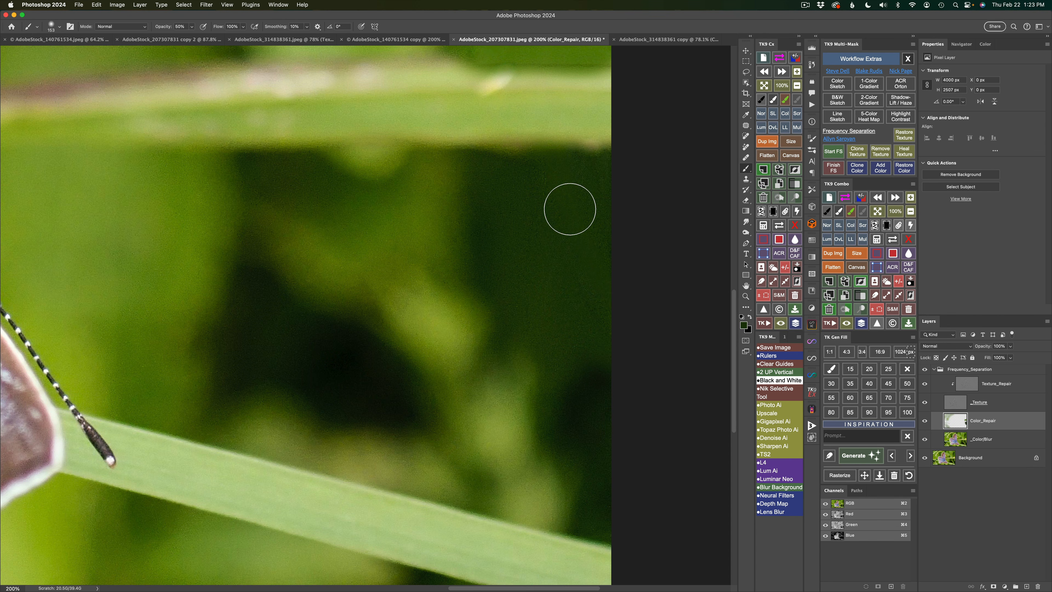
# - Use Clone Texture to sample clean texture above the horizontal blade repeatedly and clone over the flower's leftover outline
pyautogui.moveTo(569, 209); pyautogui.dragTo(579, 362)
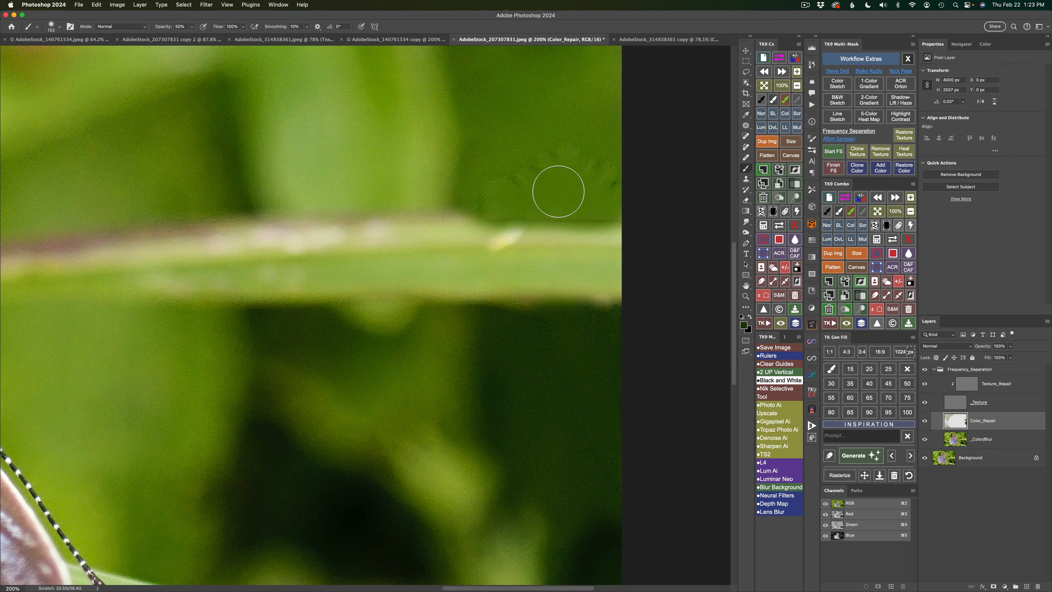
pyautogui.click(860, 151)
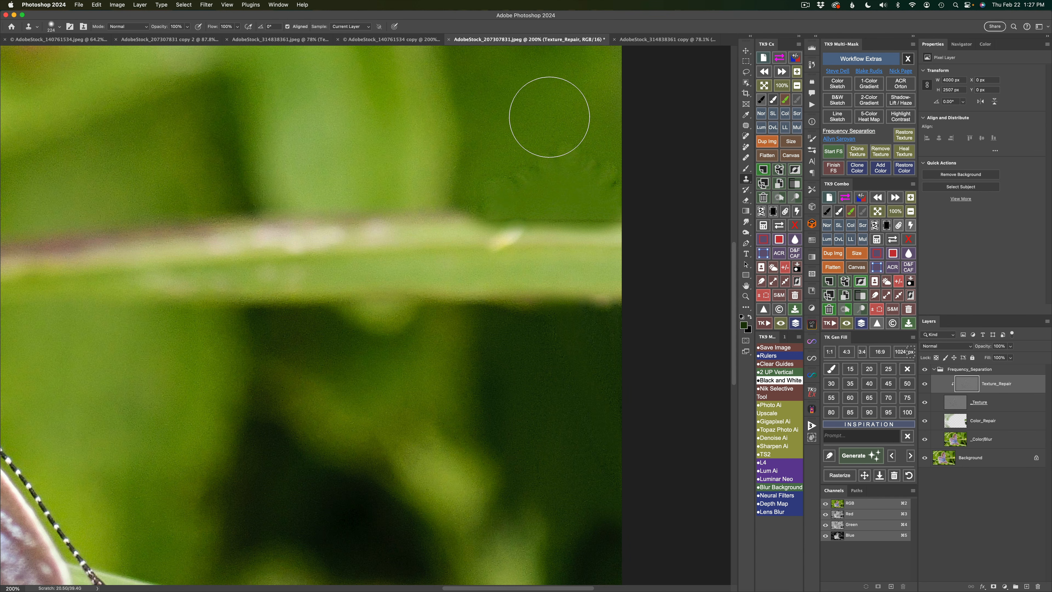
pyautogui.moveTo(551, 117); pyautogui.dragTo(523, 109)
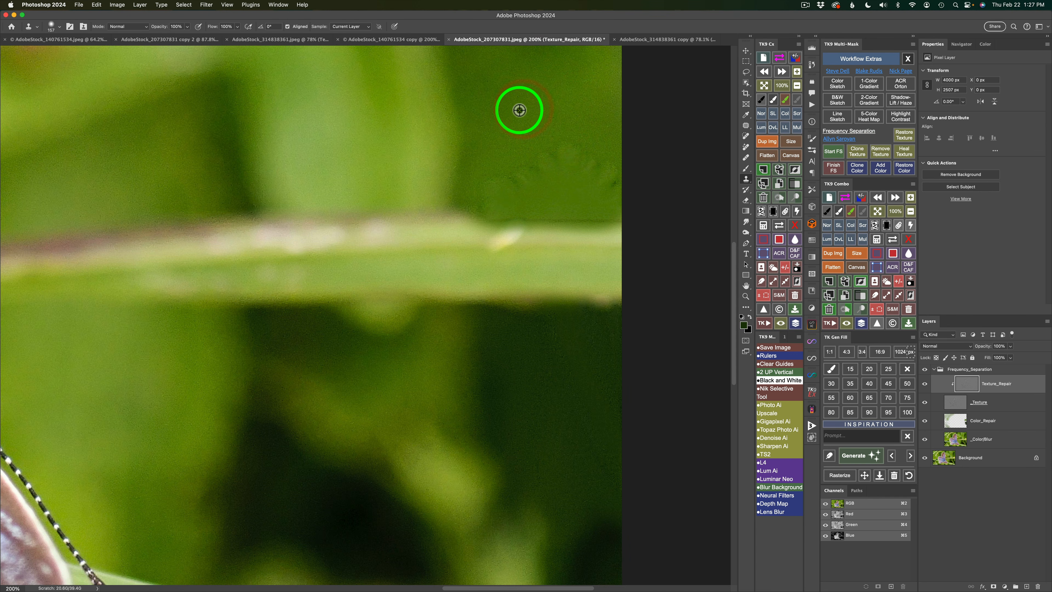
pyautogui.keyDown('alt'); pyautogui.click(507, 94); pyautogui.keyUp('alt')
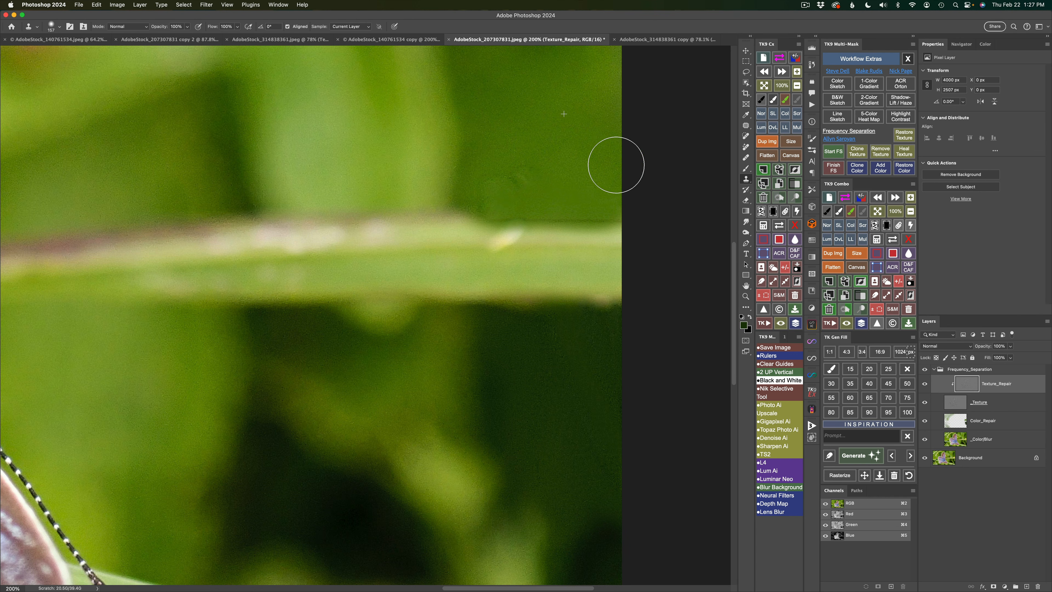
pyautogui.moveTo(534, 161); pyautogui.dragTo(502, 191)
pyautogui.keyDown('alt'); pyautogui.click(556, 122); pyautogui.keyUp('alt')
pyautogui.keyDown('alt'); pyautogui.click(564, 186); pyautogui.keyUp('alt')
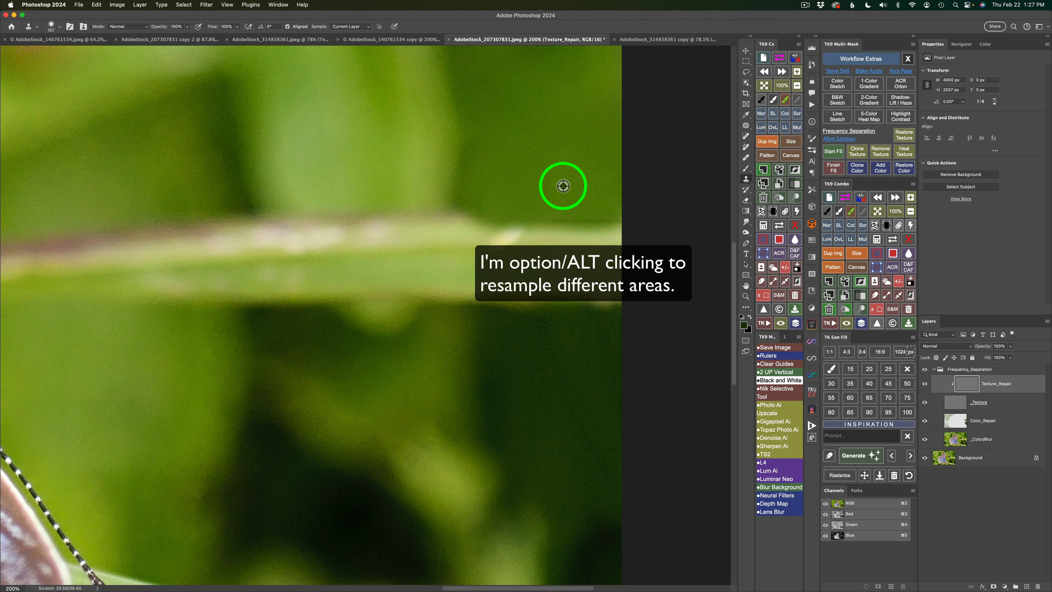
pyautogui.keyDown('alt'); pyautogui.click(537, 120); pyautogui.keyUp('alt')
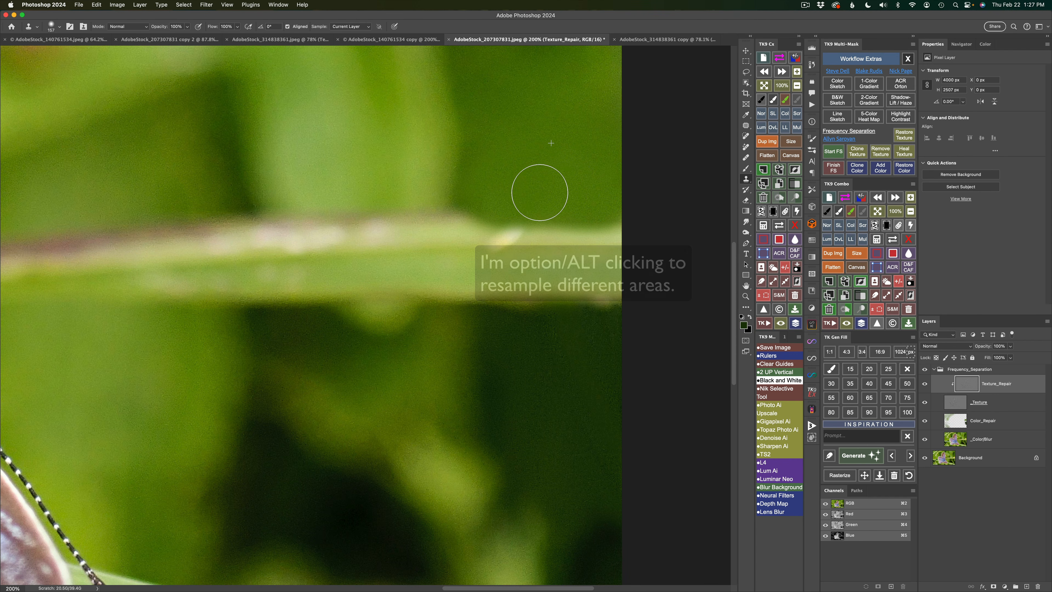
pyautogui.keyDown('alt'); pyautogui.click(545, 169); pyautogui.keyUp('alt')
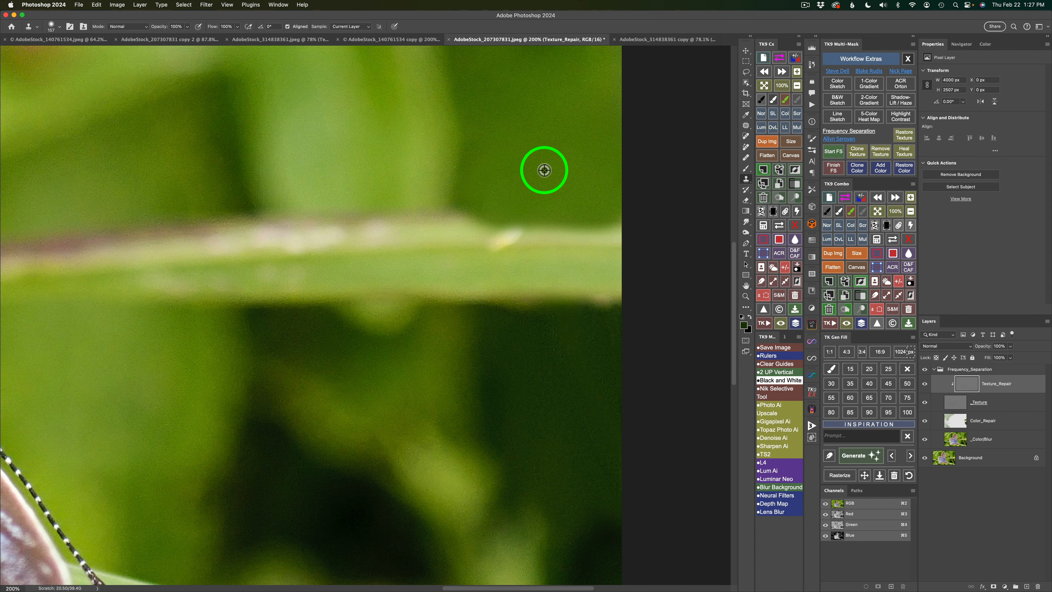
pyautogui.keyDown('alt'); pyautogui.click(575, 177); pyautogui.keyUp('alt')
pyautogui.keyDown('alt'); pyautogui.click(594, 186); pyautogui.keyUp('alt')
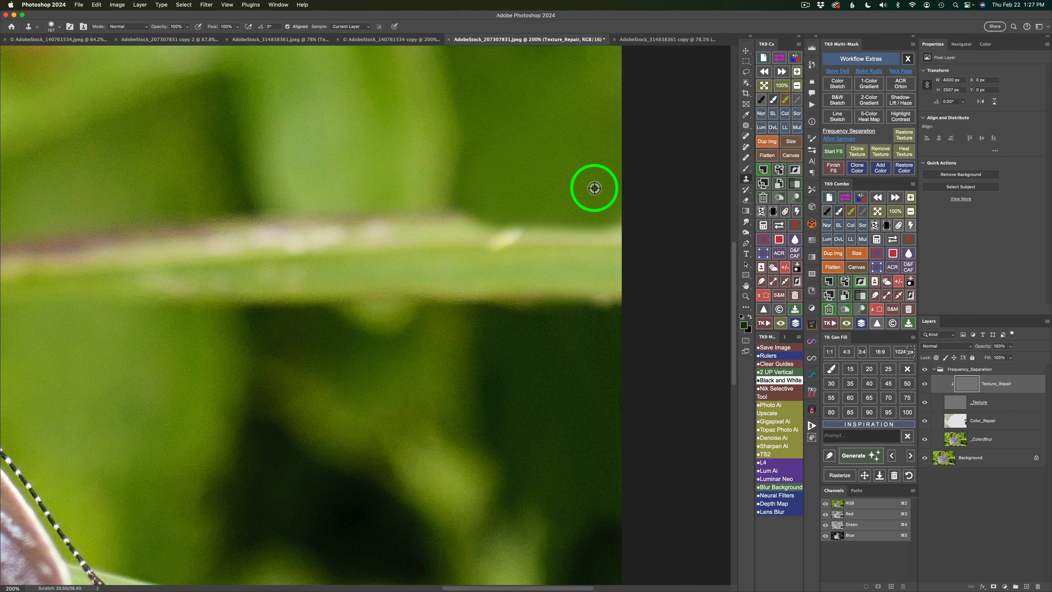
pyautogui.keyDown('alt'); pyautogui.click(587, 195); pyautogui.keyUp('alt')
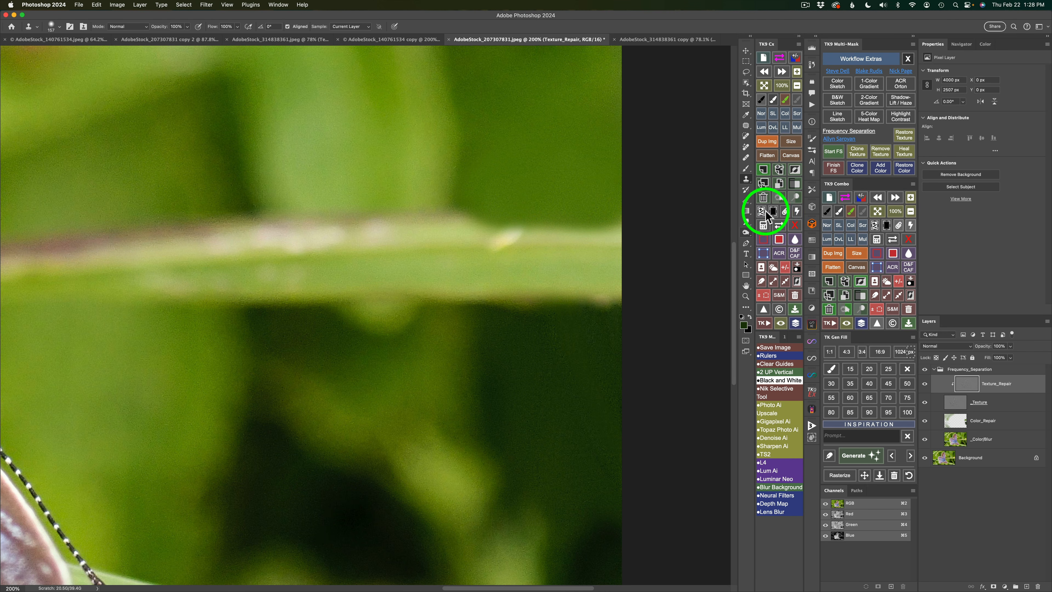
# - Use Add Color to sample the blade's light green and paint over the yellow-white spot on it at 70% opacity
pyautogui.click(881, 172)
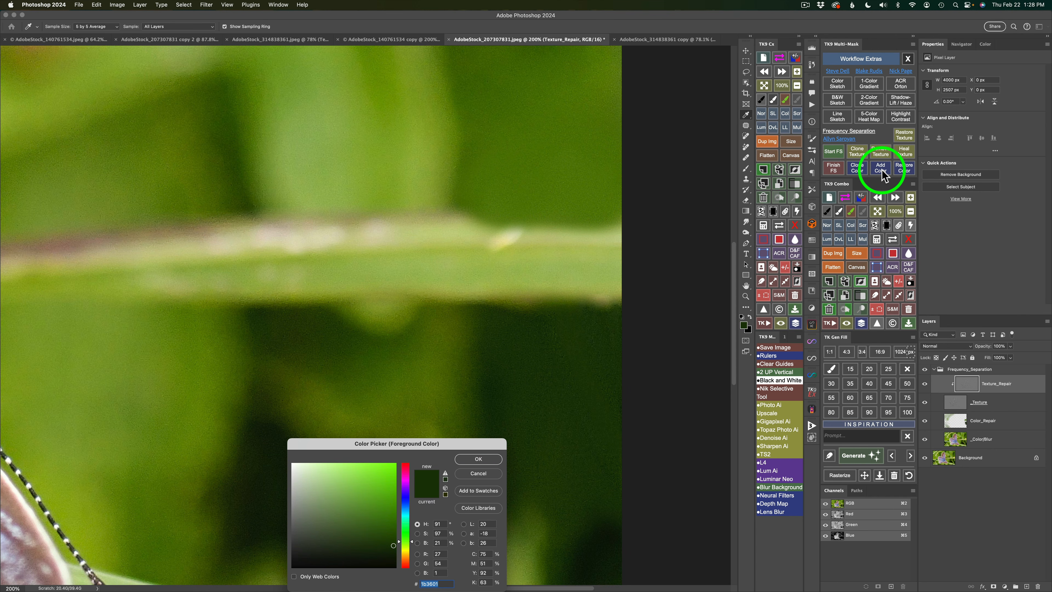
pyautogui.click(465, 236)
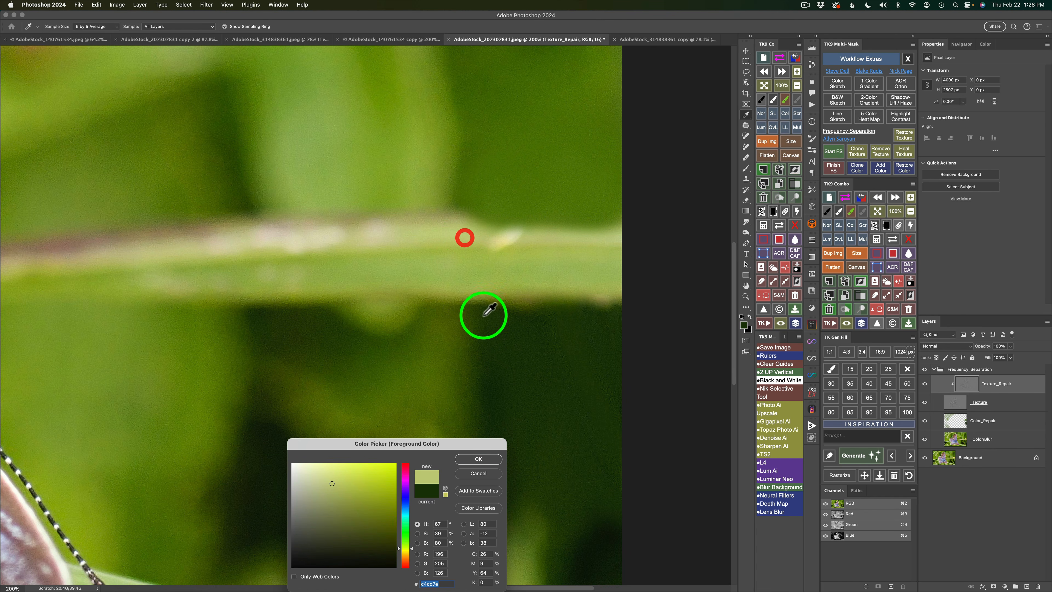
pyautogui.click(479, 459)
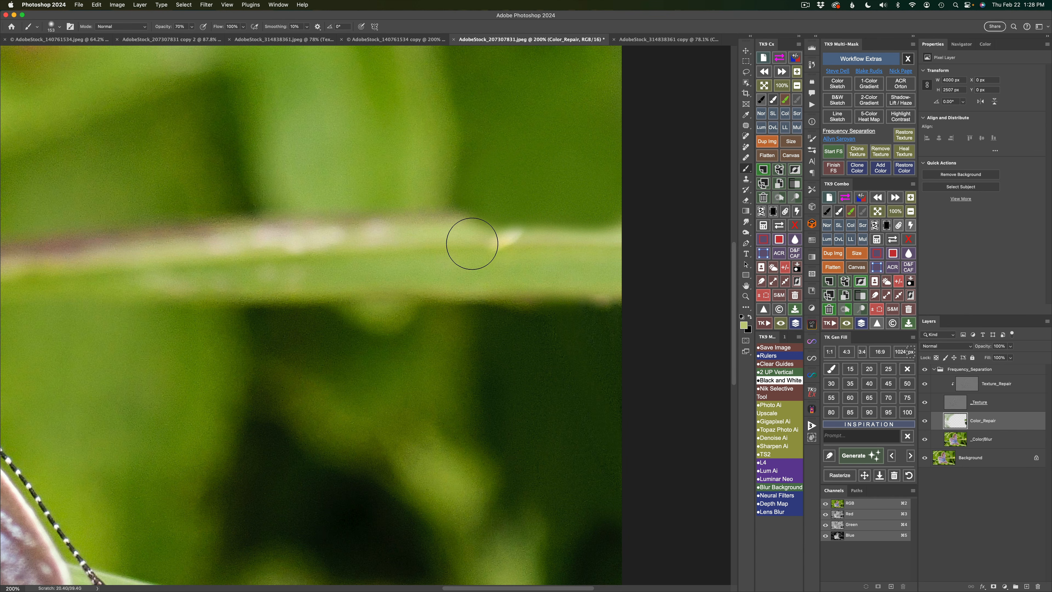
pyautogui.moveTo(477, 239)
pyautogui.mouseDown()
pyautogui.moveTo(430, 230)
pyautogui.moveTo(521, 239)
pyautogui.moveTo(477, 243)
pyautogui.moveTo(533, 234)
pyautogui.moveTo(480, 249)
pyautogui.moveTo(548, 239)
pyautogui.moveTo(522, 237)
pyautogui.moveTo(639, 238)
pyautogui.mouseUp()
pyautogui.moveTo(573, 240)
pyautogui.mouseDown()
pyautogui.moveTo(655, 226)
pyautogui.moveTo(481, 246)
pyautogui.moveTo(415, 241)
pyautogui.moveTo(472, 246)
pyautogui.mouseUp()
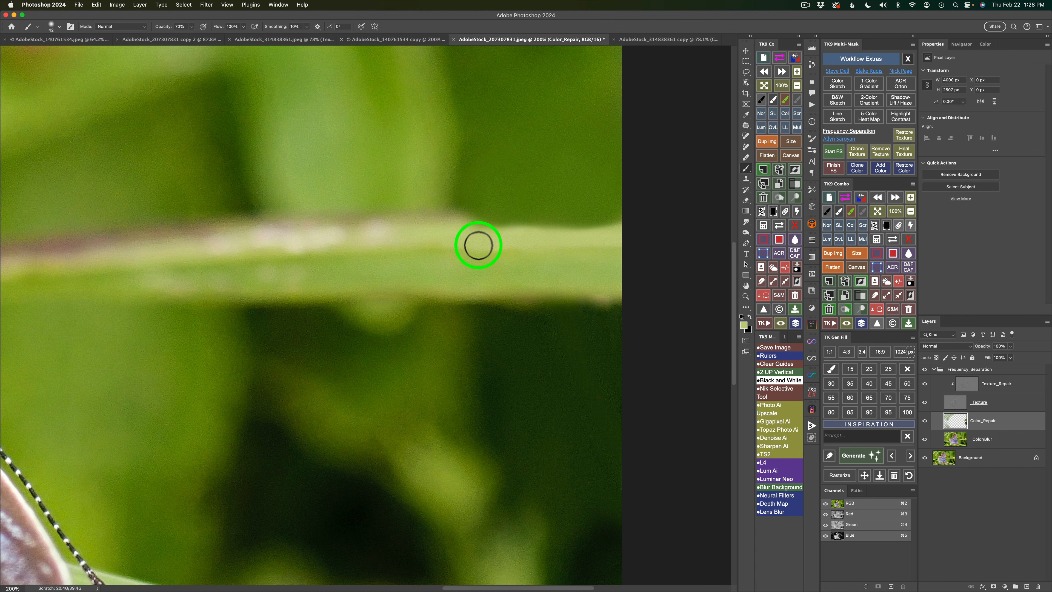
# - Set the brush opacity to 20% and paint light green along the blade's upper half, covering the whitish blotches
pyautogui.press('2')
pyautogui.moveTo(599, 241)
pyautogui.mouseDown()
pyautogui.moveTo(628, 241)
pyautogui.moveTo(606, 233)
pyautogui.mouseUp()
pyautogui.moveTo(618, 232); pyautogui.dragTo(605, 246)
pyautogui.moveTo(513, 237); pyautogui.dragTo(559, 246)
pyautogui.moveTo(473, 247); pyautogui.dragTo(487, 247)
pyautogui.moveTo(432, 244); pyautogui.dragTo(479, 241)
pyautogui.moveTo(415, 235)
pyautogui.mouseDown()
pyautogui.moveTo(378, 247)
pyautogui.moveTo(474, 250)
pyautogui.moveTo(453, 232)
pyautogui.moveTo(344, 242)
pyautogui.moveTo(389, 229)
pyautogui.mouseUp()
pyautogui.moveTo(319, 235); pyautogui.dragTo(396, 236)
pyautogui.moveTo(247, 240)
pyautogui.mouseDown()
pyautogui.moveTo(347, 245)
pyautogui.moveTo(326, 233)
pyautogui.moveTo(348, 233)
pyautogui.mouseUp()
pyautogui.moveTo(197, 242); pyautogui.dragTo(331, 235)
pyautogui.moveTo(156, 254); pyautogui.dragTo(385, 235)
pyautogui.moveTo(209, 251)
pyautogui.mouseDown()
pyautogui.moveTo(350, 238)
pyautogui.moveTo(241, 245)
pyautogui.moveTo(315, 234)
pyautogui.mouseUp()
pyautogui.moveTo(213, 239); pyautogui.dragTo(429, 223)
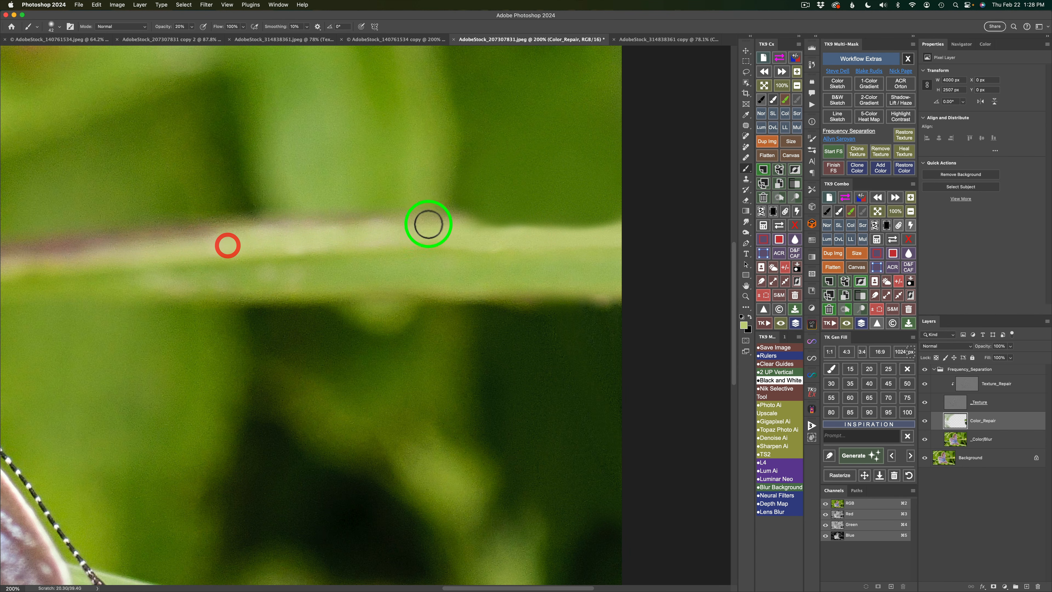
pyautogui.moveTo(276, 244)
pyautogui.mouseDown()
pyautogui.moveTo(392, 238)
pyautogui.moveTo(357, 232)
pyautogui.mouseUp()
pyautogui.moveTo(227, 250); pyautogui.dragTo(306, 248)
pyautogui.moveTo(213, 258)
pyautogui.mouseDown()
pyautogui.moveTo(291, 244)
pyautogui.moveTo(260, 235)
pyautogui.moveTo(269, 234)
pyautogui.mouseUp()
pyautogui.moveTo(204, 241); pyautogui.dragTo(239, 249)
pyautogui.moveTo(166, 248)
pyautogui.mouseDown()
pyautogui.moveTo(251, 241)
pyautogui.moveTo(155, 248)
pyautogui.moveTo(265, 239)
pyautogui.moveTo(154, 256)
pyautogui.moveTo(249, 251)
pyautogui.moveTo(212, 240)
pyautogui.moveTo(326, 274)
pyautogui.moveTo(268, 278)
pyautogui.moveTo(349, 270)
pyautogui.mouseUp()
# - Sample the darker green of the blade's lower half and paint over the pale spots there
pyautogui.keyDown('alt'); pyautogui.click(348, 273); pyautogui.keyUp('alt')
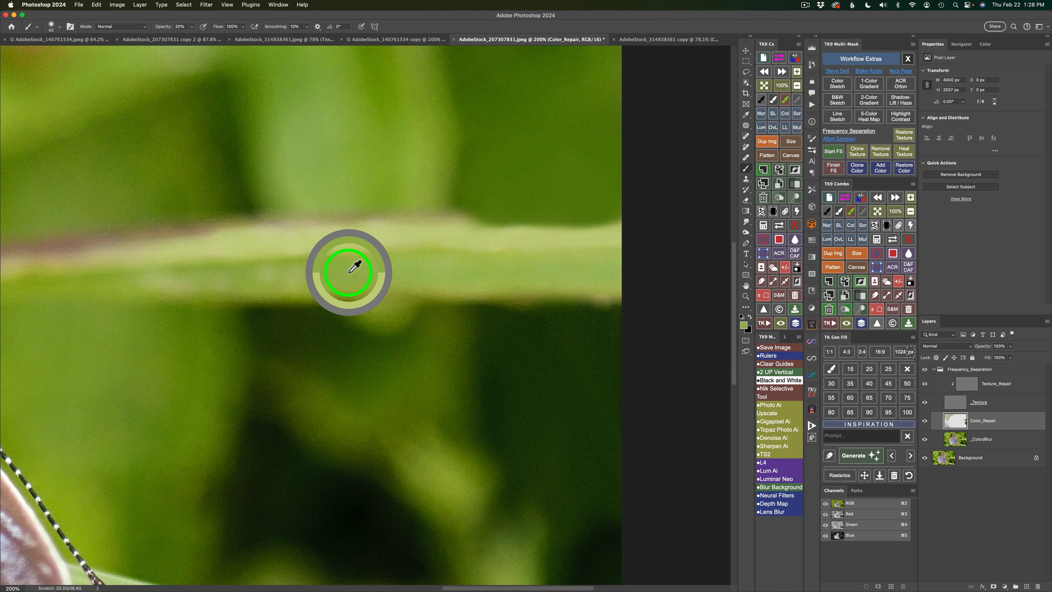
pyautogui.moveTo(231, 273)
pyautogui.mouseDown()
pyautogui.moveTo(263, 285)
pyautogui.moveTo(296, 277)
pyautogui.moveTo(286, 263)
pyautogui.moveTo(329, 279)
pyautogui.moveTo(329, 266)
pyautogui.mouseUp()
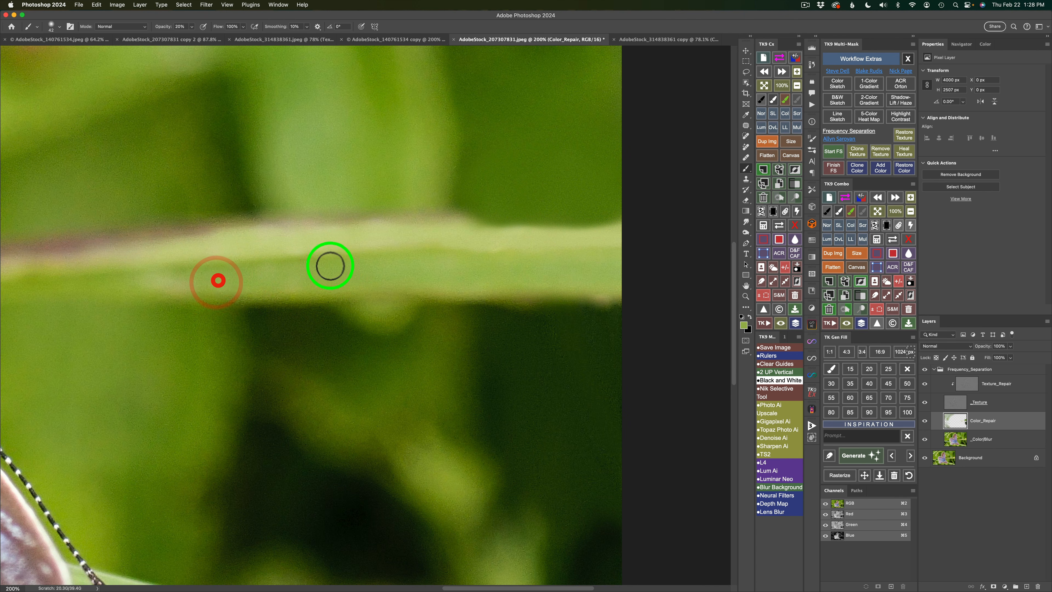
pyautogui.moveTo(199, 285)
pyautogui.mouseDown()
pyautogui.moveTo(313, 274)
pyautogui.moveTo(230, 285)
pyautogui.mouseUp()
pyautogui.moveTo(126, 287)
pyautogui.mouseDown()
pyautogui.moveTo(193, 286)
pyautogui.moveTo(155, 288)
pyautogui.moveTo(240, 265)
pyautogui.mouseUp()
pyautogui.moveTo(139, 268)
pyautogui.mouseDown()
pyautogui.moveTo(252, 263)
pyautogui.moveTo(233, 261)
pyautogui.moveTo(230, 273)
pyautogui.moveTo(266, 274)
pyautogui.mouseUp()
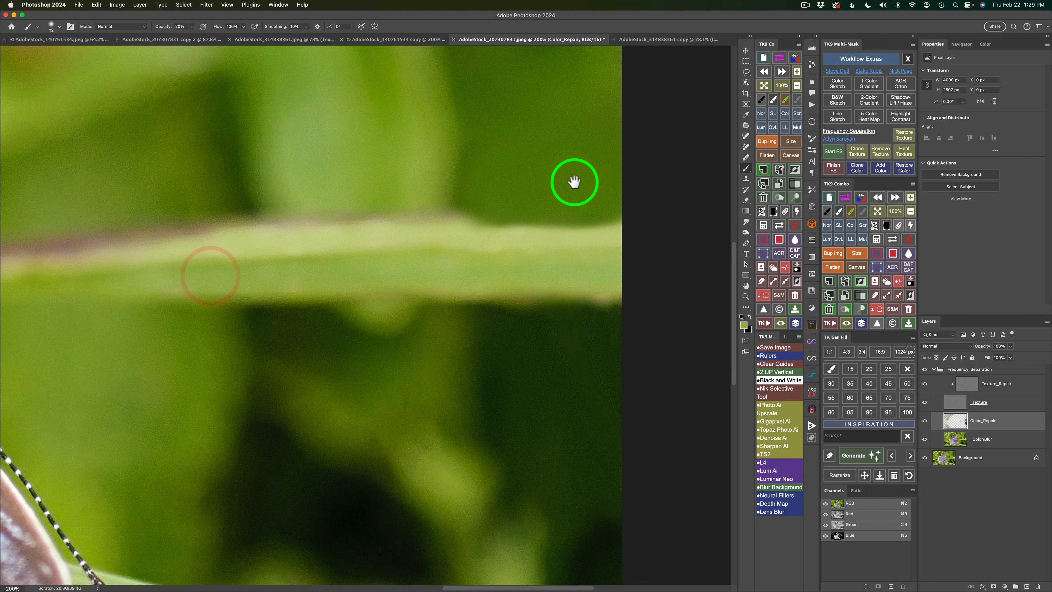
# - Resample the blade's light green and paint along its upper part toward the image's right edge
pyautogui.moveTo(573, 181); pyautogui.dragTo(545, 296)
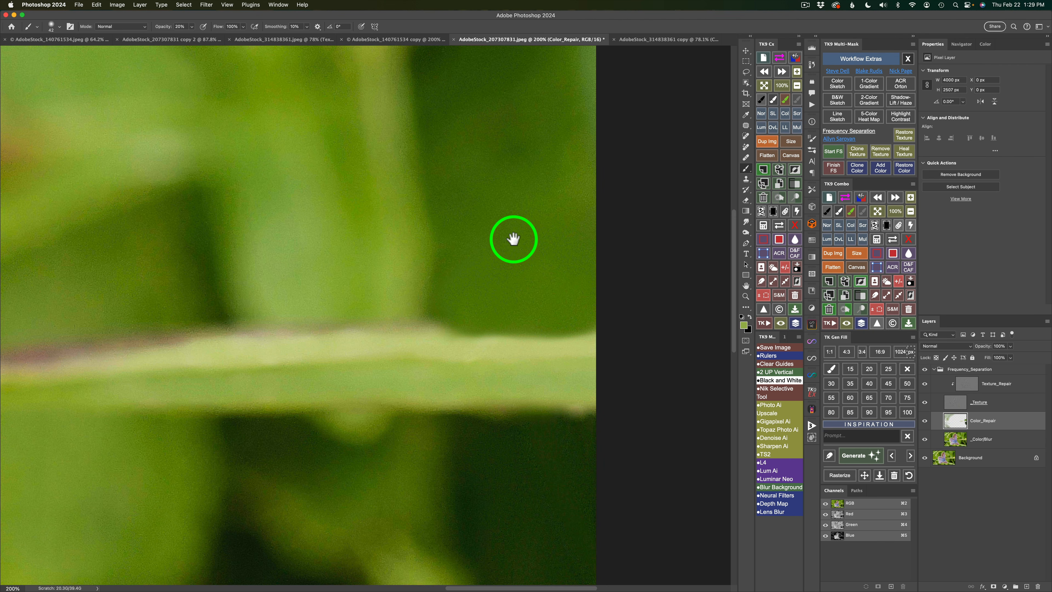
pyautogui.keyDown('alt'); pyautogui.click(443, 337); pyautogui.keyUp('alt')
pyautogui.moveTo(473, 347)
pyautogui.mouseDown()
pyautogui.moveTo(457, 343)
pyautogui.moveTo(530, 333)
pyautogui.moveTo(614, 344)
pyautogui.mouseUp()
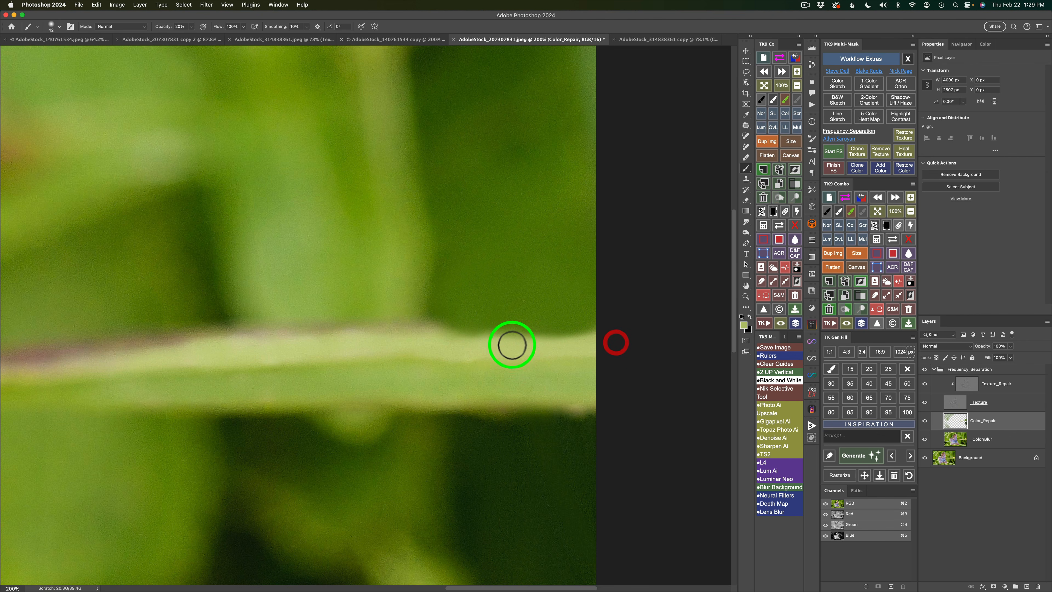
pyautogui.moveTo(466, 341); pyautogui.dragTo(603, 343)
# - Sample the brownish tone of the blade's upper edge and extend that edge toward the image's right border
pyautogui.moveTo(426, 320); pyautogui.dragTo(420, 325)
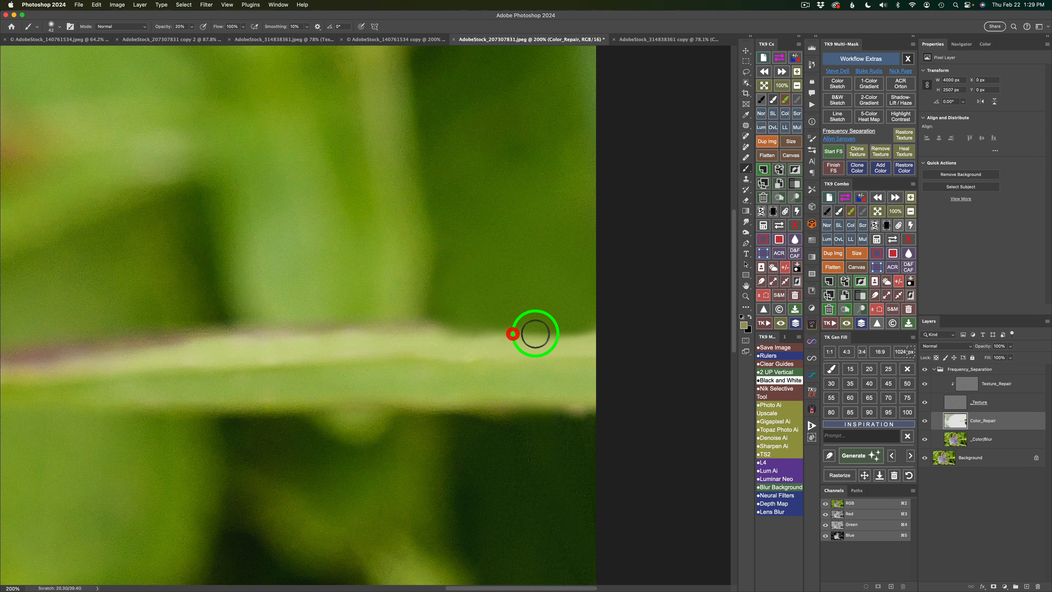
pyautogui.moveTo(455, 329)
pyautogui.mouseDown()
pyautogui.moveTo(537, 338)
pyautogui.moveTo(597, 329)
pyautogui.moveTo(511, 350)
pyautogui.mouseUp()
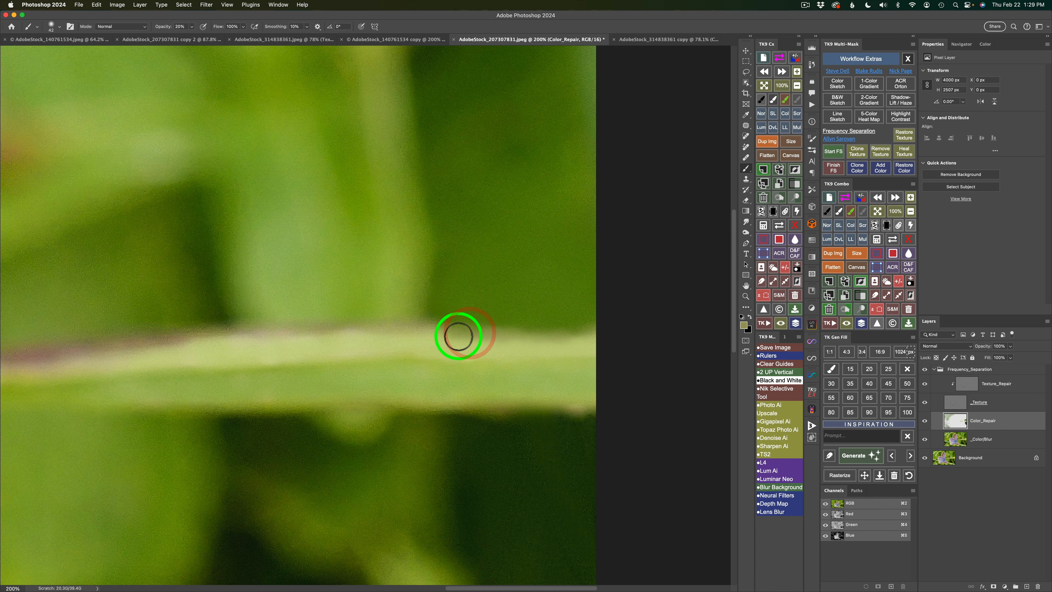
pyautogui.moveTo(464, 340); pyautogui.dragTo(418, 340)
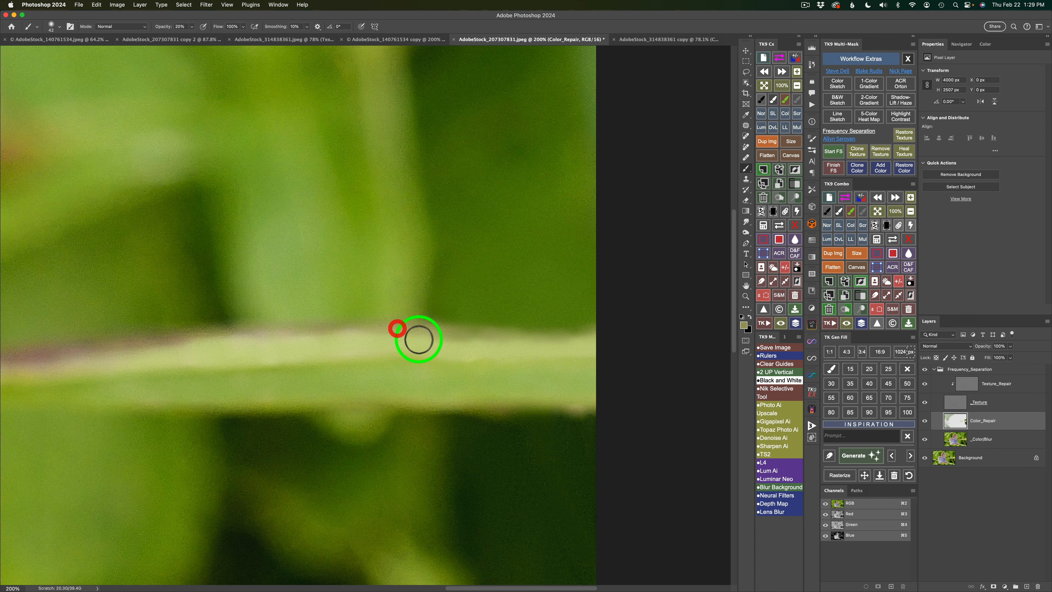
# - Resample the light green inside the blade and blend it beneath the repainted upper edge
pyautogui.keyDown('alt'); pyautogui.click(498, 347); pyautogui.keyUp('alt')
pyautogui.moveTo(488, 343)
pyautogui.mouseDown()
pyautogui.moveTo(406, 336)
pyautogui.moveTo(521, 345)
pyautogui.mouseUp()
pyautogui.moveTo(448, 346)
pyautogui.mouseDown()
pyautogui.moveTo(529, 352)
pyautogui.moveTo(556, 341)
pyautogui.mouseUp()
pyautogui.moveTo(506, 337)
pyautogui.mouseDown()
pyautogui.moveTo(499, 341)
pyautogui.moveTo(592, 343)
pyautogui.moveTo(521, 352)
pyautogui.mouseUp()
pyautogui.moveTo(562, 344)
pyautogui.mouseDown()
pyautogui.moveTo(556, 357)
pyautogui.moveTo(594, 347)
pyautogui.mouseUp()
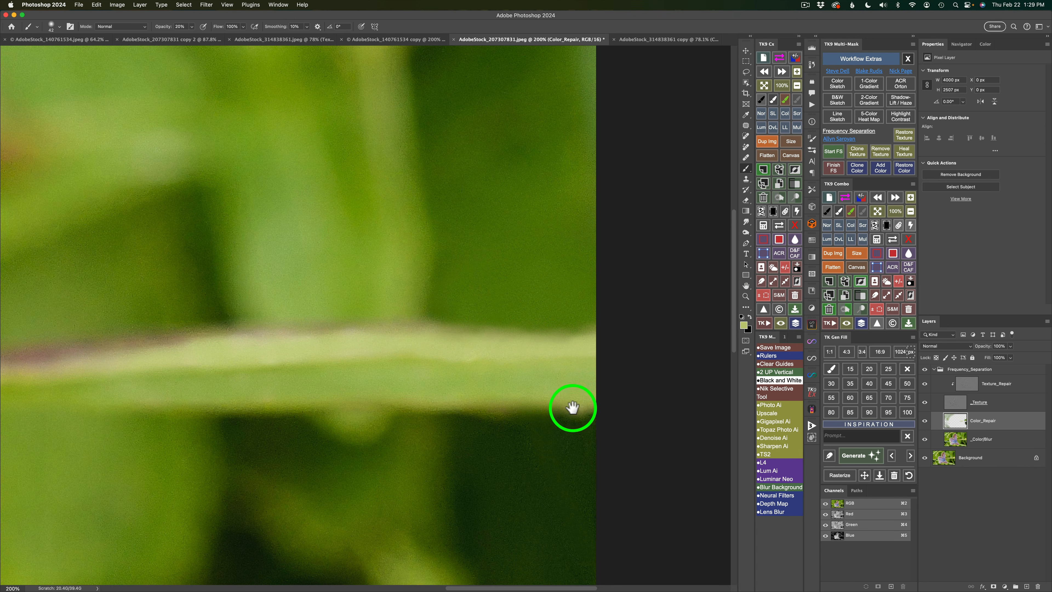
# - Use Clone Texture to sample clean texture in the dark green and clone over the painted area just below the horizontal blade
pyautogui.moveTo(573, 407); pyautogui.dragTo(562, 201)
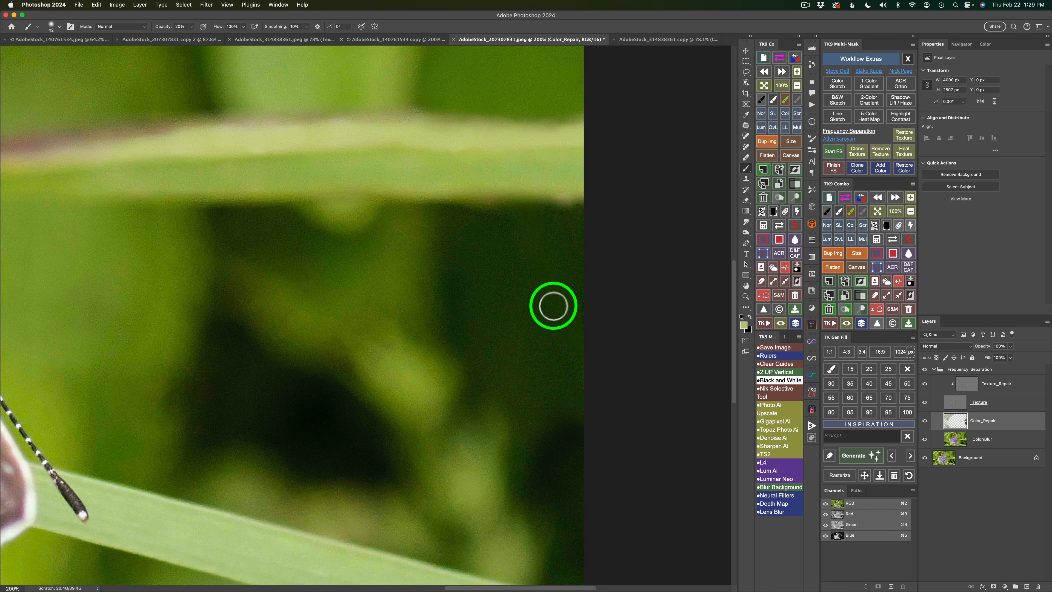
pyautogui.click(857, 151)
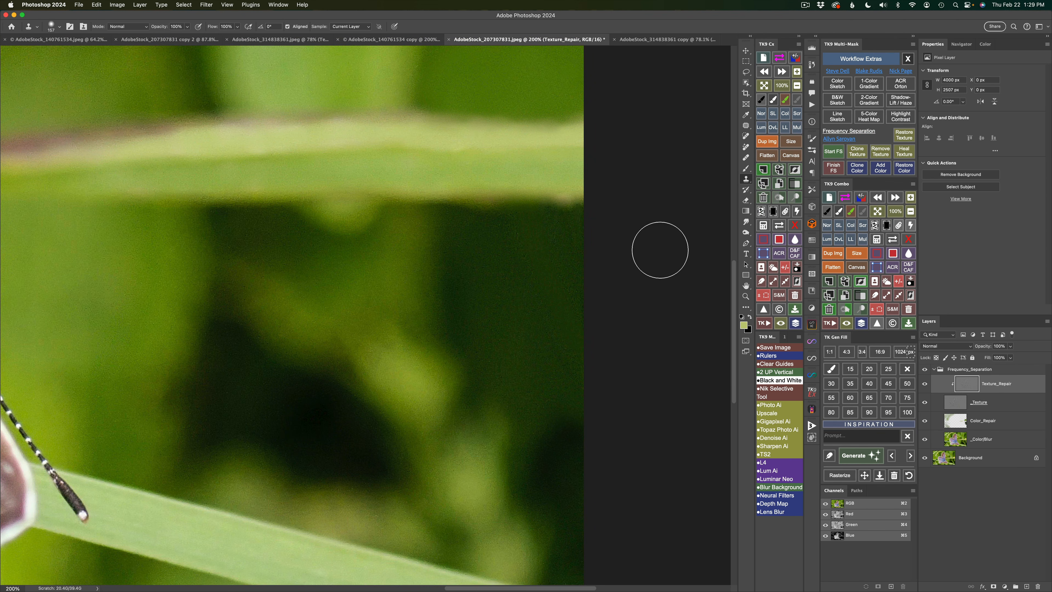
pyautogui.moveTo(495, 277); pyautogui.dragTo(479, 271)
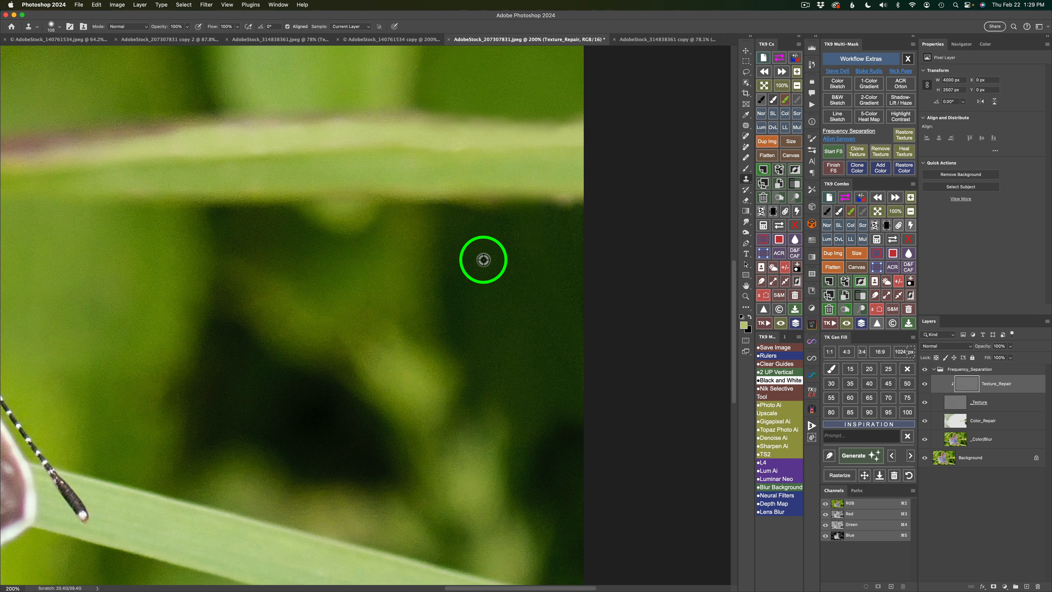
pyautogui.keyDown('alt'); pyautogui.click(510, 250); pyautogui.keyUp('alt')
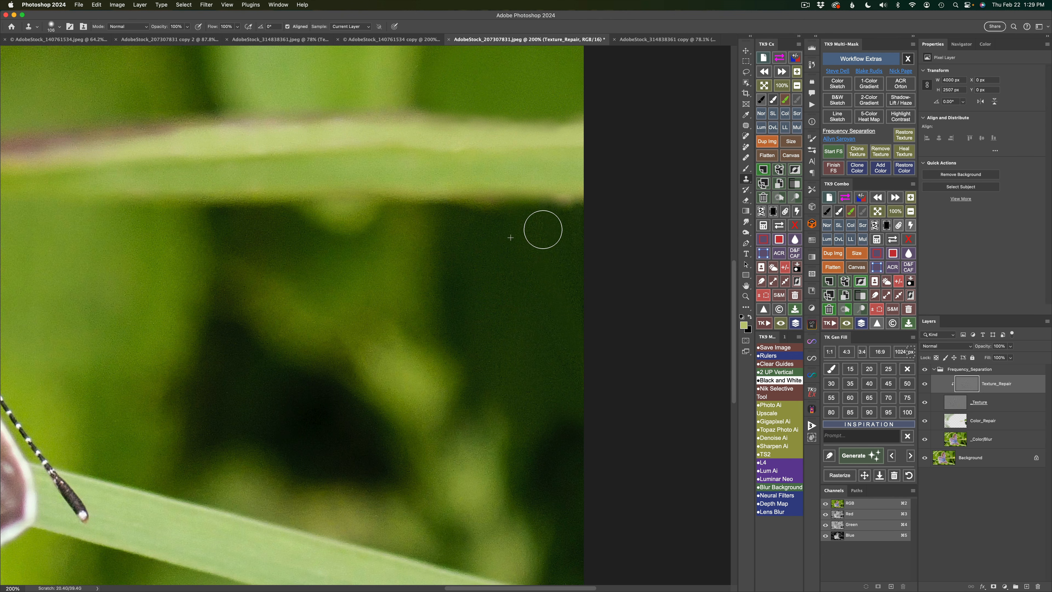
pyautogui.keyDown('alt'); pyautogui.click(502, 268); pyautogui.keyUp('alt')
pyautogui.keyDown('alt'); pyautogui.click(497, 298); pyautogui.keyUp('alt')
pyautogui.moveTo(510, 243)
pyautogui.mouseDown()
pyautogui.moveTo(510, 295)
pyautogui.moveTo(540, 286)
pyautogui.mouseUp()
pyautogui.keyDown('alt'); pyautogui.click(500, 318); pyautogui.keyUp('alt')
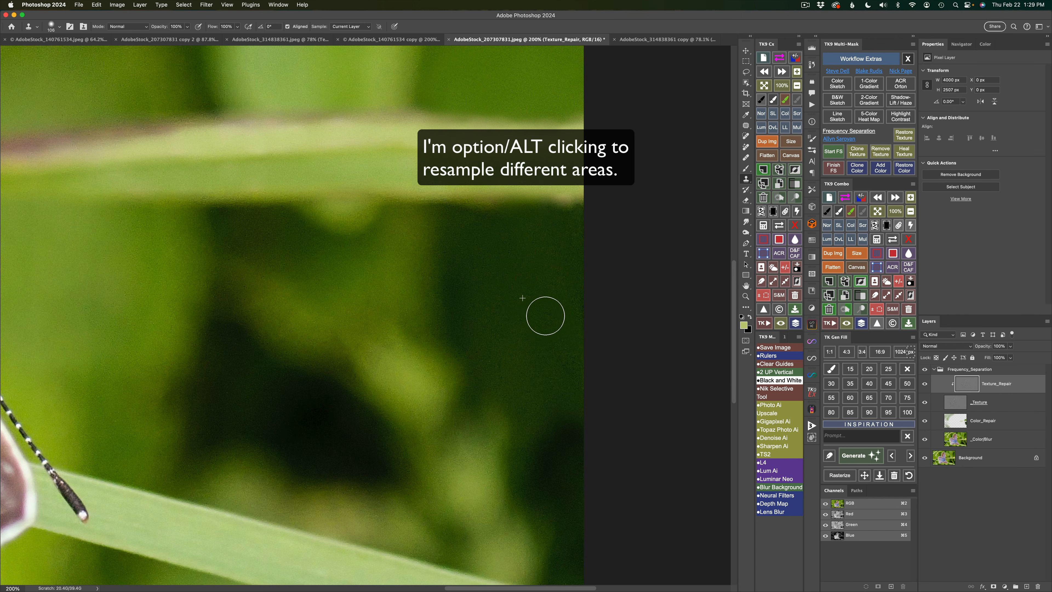
# - Resample texture at several points in the dark green and clone over the remaining stem texture near the image's right edge
pyautogui.keyDown('alt'); pyautogui.click(514, 341); pyautogui.keyUp('alt')
pyautogui.keyDown('alt'); pyautogui.click(519, 339); pyautogui.keyUp('alt')
pyautogui.moveTo(549, 358)
pyautogui.mouseDown()
pyautogui.moveTo(507, 324)
pyautogui.moveTo(569, 376)
pyautogui.mouseUp()
pyautogui.click(538, 318)
pyautogui.keyDown('alt'); pyautogui.click(517, 301); pyautogui.keyUp('alt')
pyautogui.moveTo(553, 287); pyautogui.dragTo(570, 291)
pyautogui.keyDown('alt'); pyautogui.click(518, 275); pyautogui.keyUp('alt')
pyautogui.moveTo(540, 238)
pyautogui.mouseDown()
pyautogui.moveTo(565, 225)
pyautogui.moveTo(540, 268)
pyautogui.mouseUp()
pyautogui.keyDown('alt'); pyautogui.click(527, 270); pyautogui.keyUp('alt')
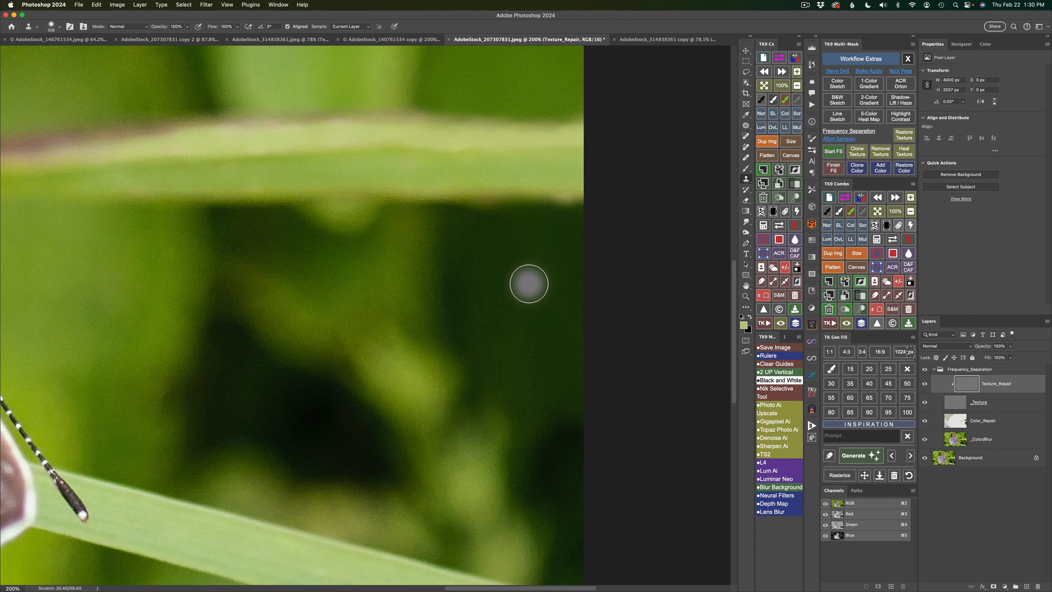
# - Fit the whole image in view and toggle the Frequency_Separation group's visibility to compare before and after
pyautogui.click(878, 211)
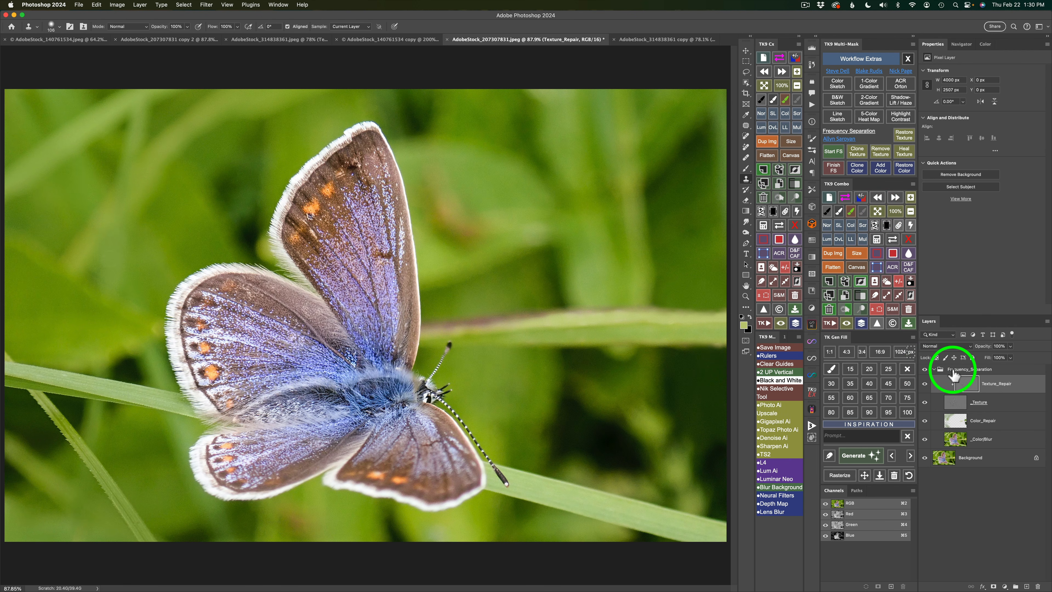
pyautogui.click(924, 369)
pyautogui.click(924, 370)
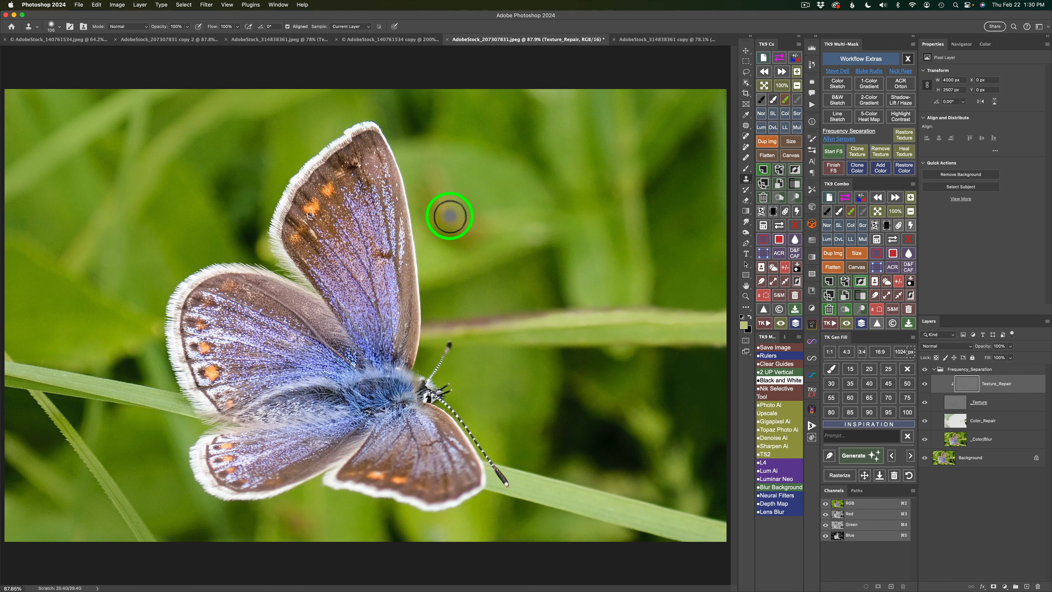
# - Use Add Color to sample nearby green and paint over the reddish leaf spot beside the wing, comparing the Frequency_Separation group before and after
pyautogui.click(880, 167)
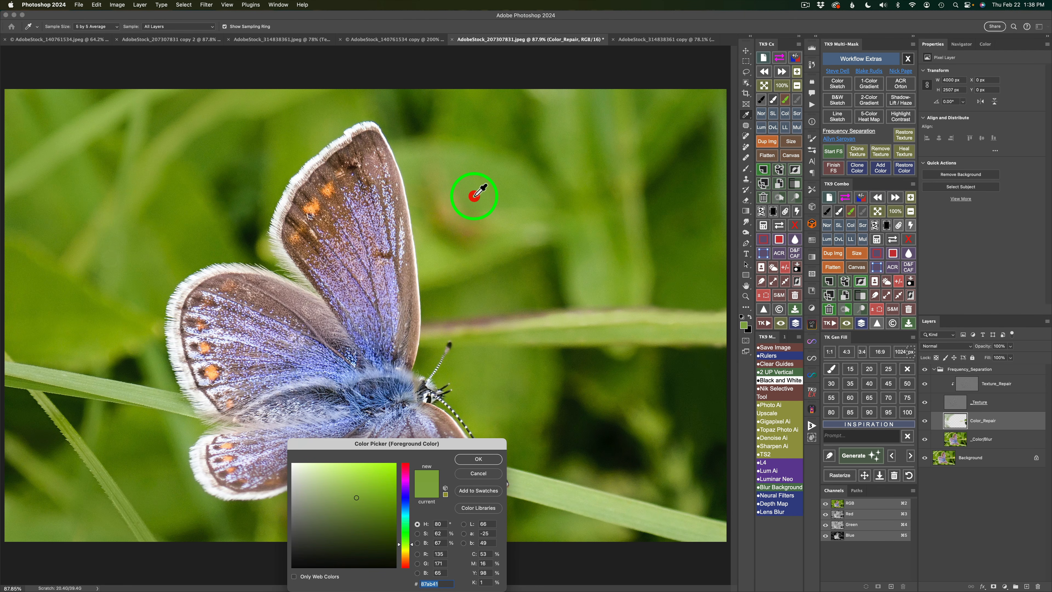
pyautogui.click(484, 458)
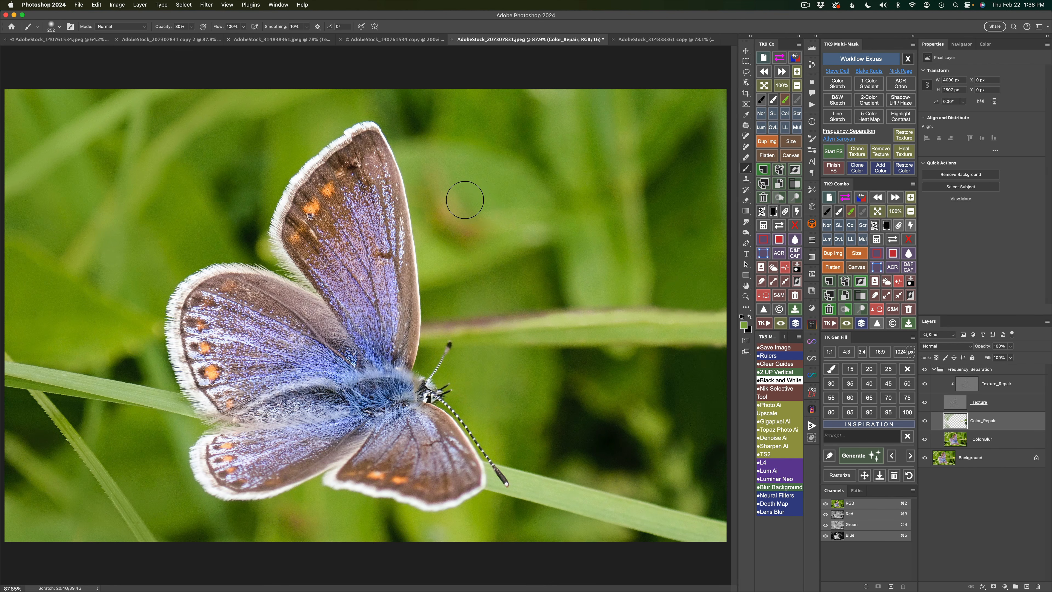
pyautogui.moveTo(465, 199)
pyautogui.mouseDown()
pyautogui.moveTo(434, 164)
pyautogui.moveTo(442, 209)
pyautogui.moveTo(497, 229)
pyautogui.moveTo(439, 193)
pyautogui.moveTo(453, 205)
pyautogui.moveTo(434, 174)
pyautogui.moveTo(444, 211)
pyautogui.moveTo(495, 223)
pyautogui.moveTo(453, 270)
pyautogui.moveTo(465, 235)
pyautogui.moveTo(487, 235)
pyautogui.moveTo(423, 171)
pyautogui.mouseUp()
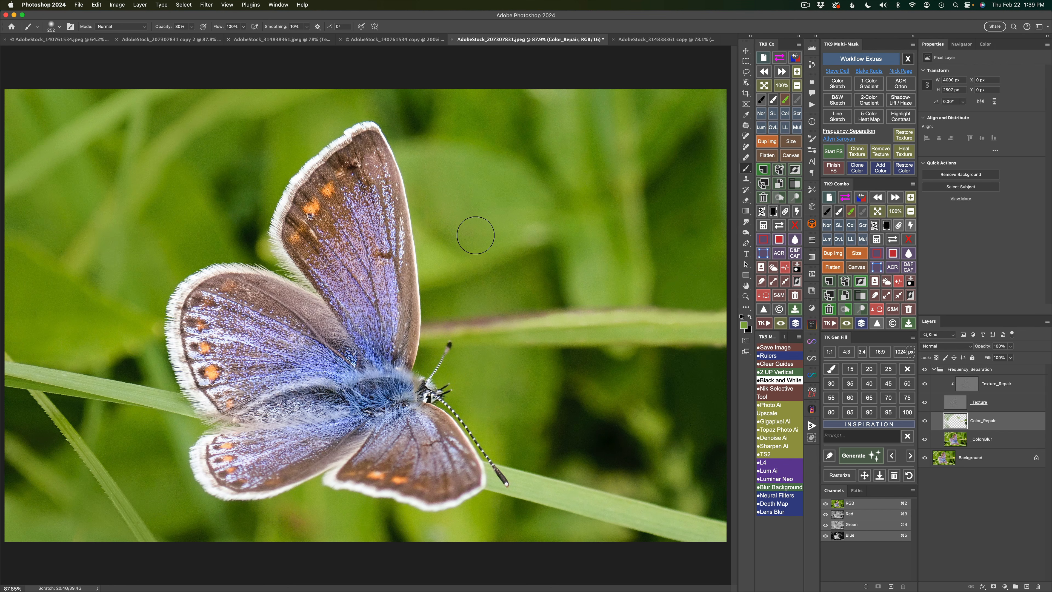
pyautogui.keyDown('alt'); pyautogui.click(511, 229); pyautogui.keyUp('alt')
pyautogui.keyDown('alt'); pyautogui.click(509, 235); pyautogui.keyUp('alt')
pyautogui.keyDown('alt'); pyautogui.click(507, 232); pyautogui.keyUp('alt')
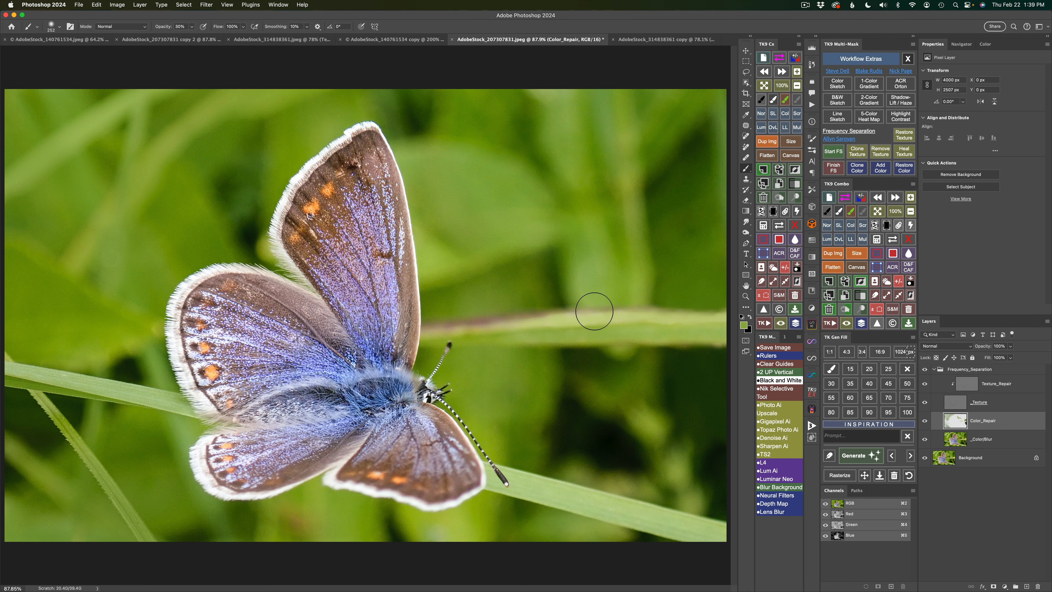
pyautogui.click(924, 370)
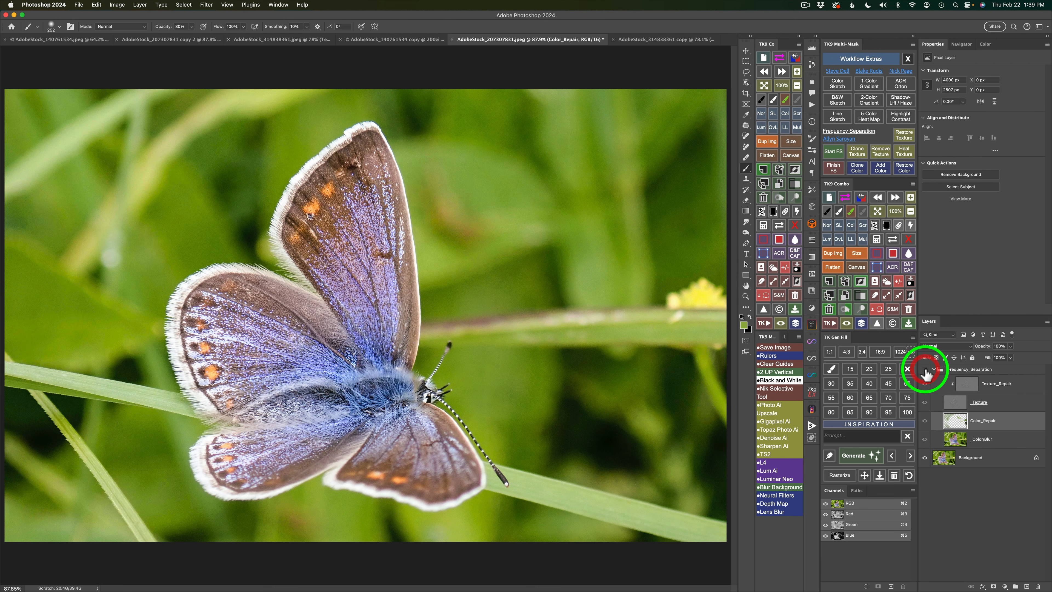
pyautogui.click(925, 370)
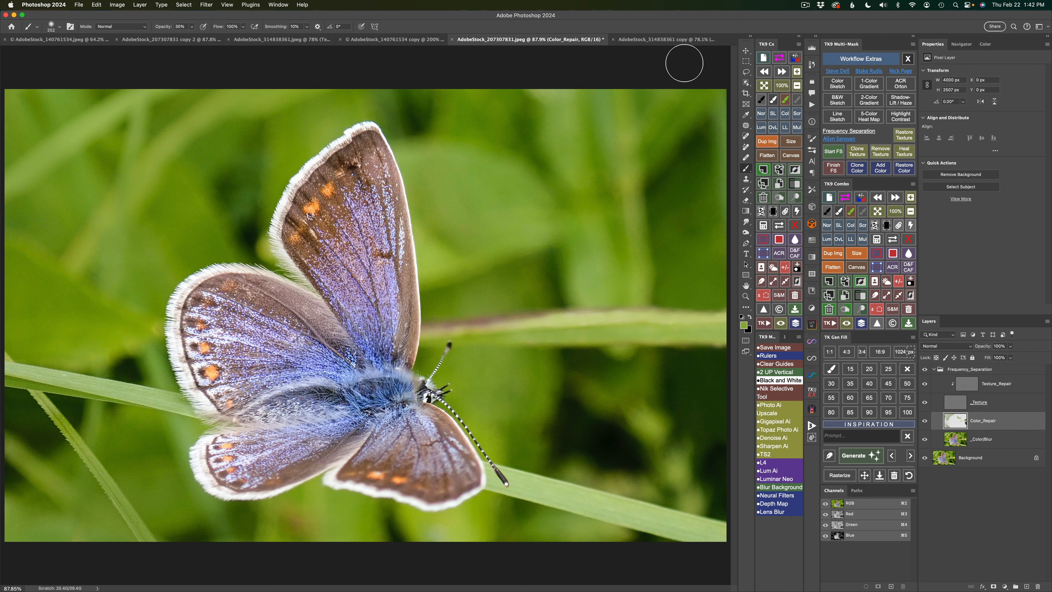
# - Switch to the AdobeStock_314838361 copy portrait and zoom to 200% on the red blemish between the nose and mouth corner
pyautogui.click(670, 39)
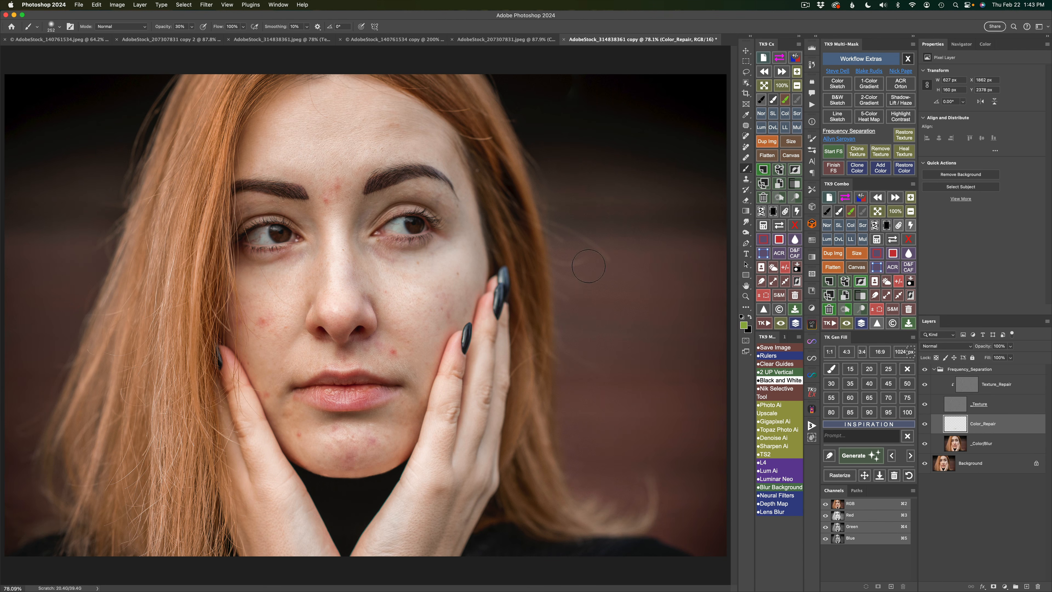
pyautogui.click(910, 197)
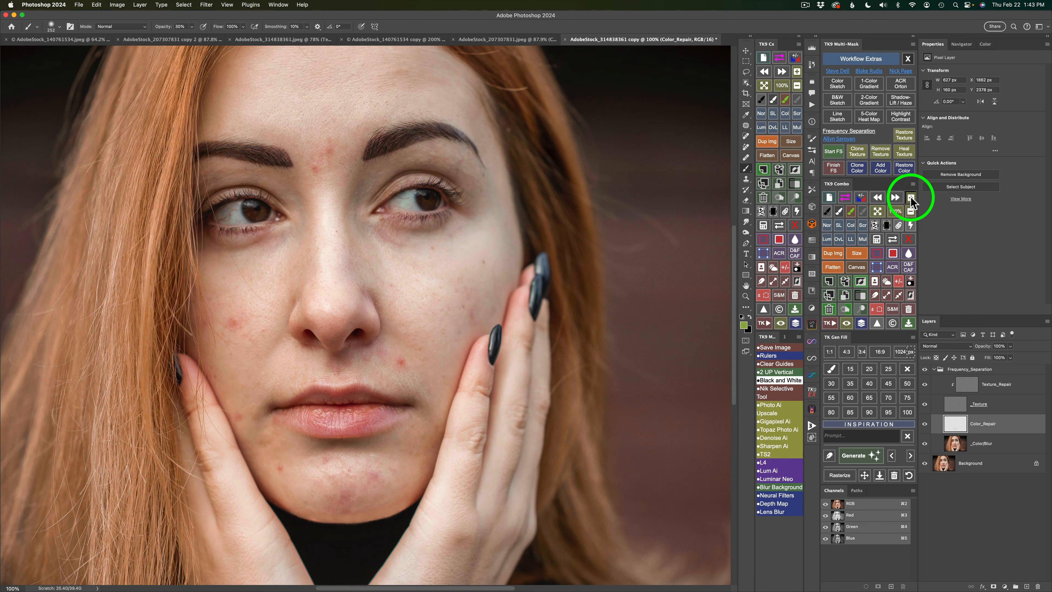
pyautogui.click(910, 198)
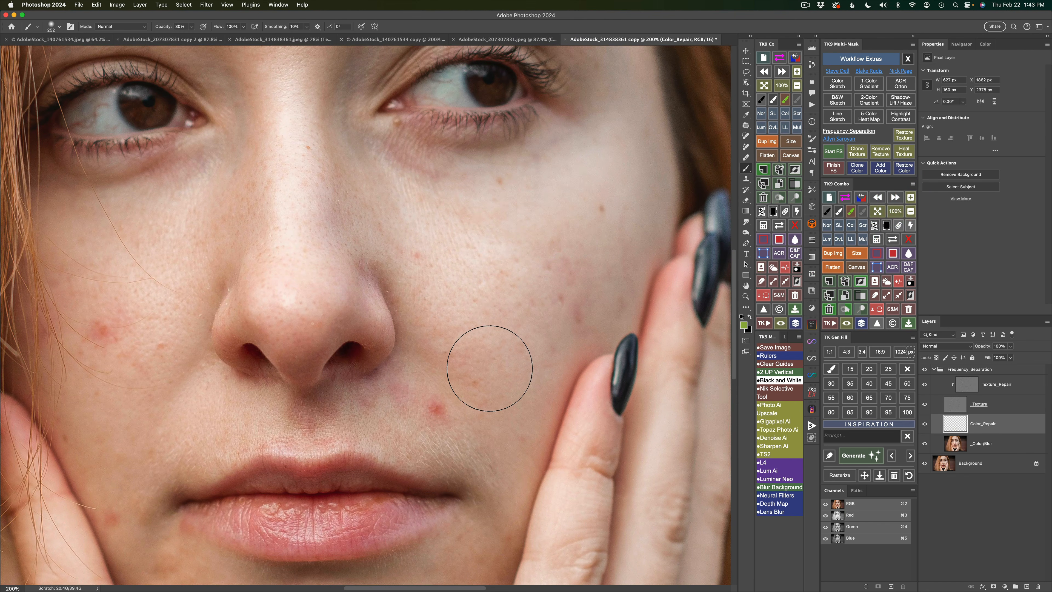
pyautogui.moveTo(490, 364); pyautogui.dragTo(418, 338)
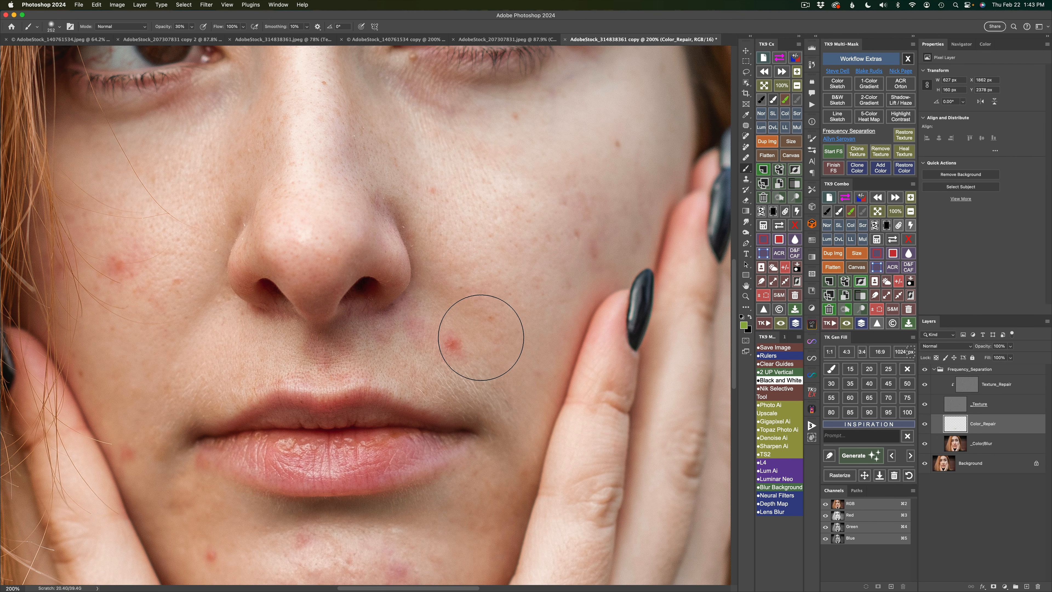
pyautogui.moveTo(481, 336); pyautogui.dragTo(468, 335)
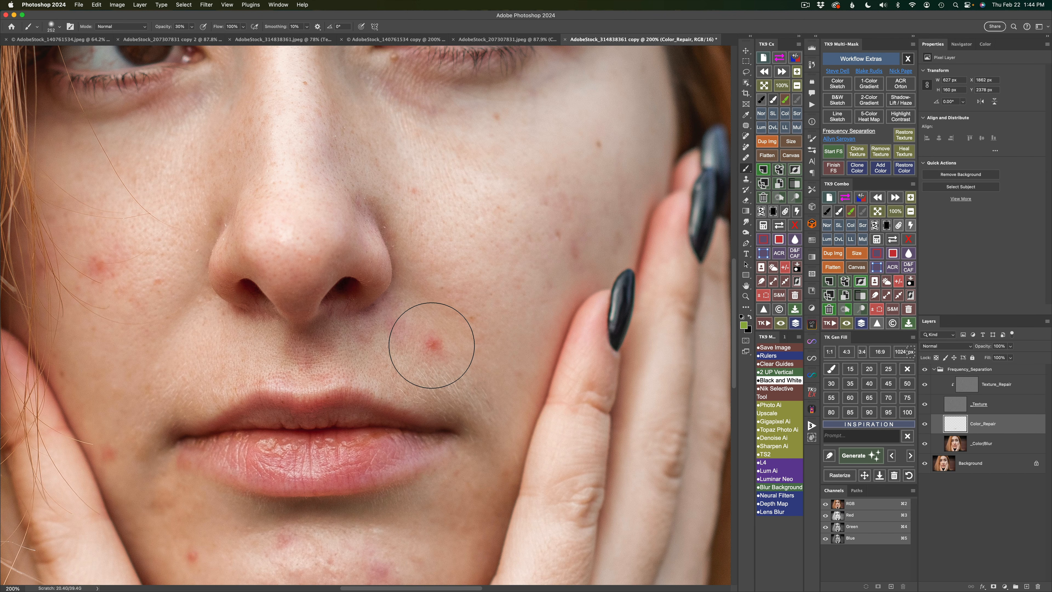
# - Try Heal Texture on the red blemish above the mouth corner, and paint its original texture back with Restore Texture
pyautogui.click(907, 153)
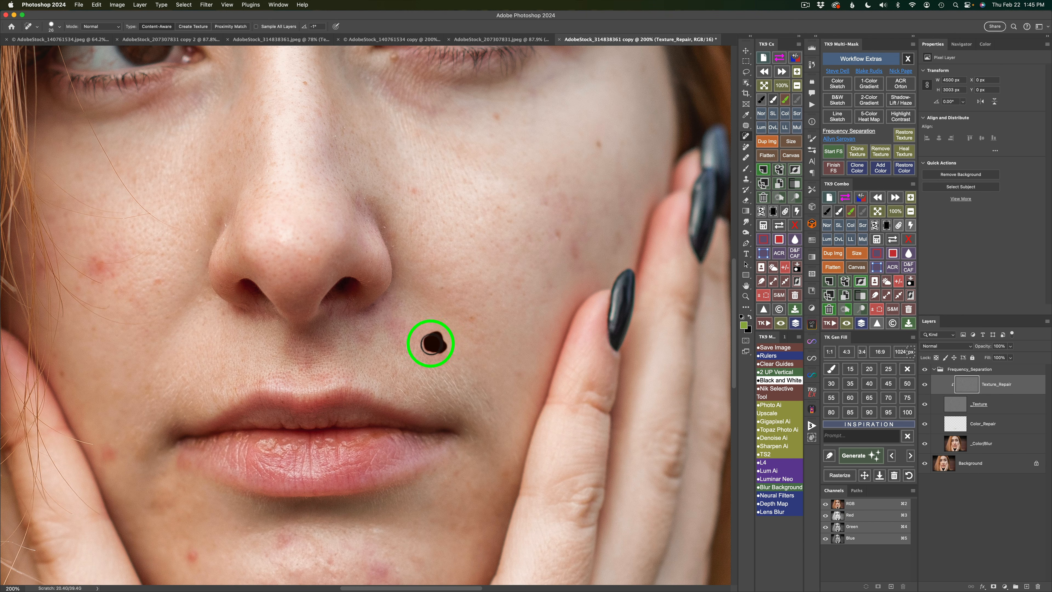
pyautogui.click(433, 344)
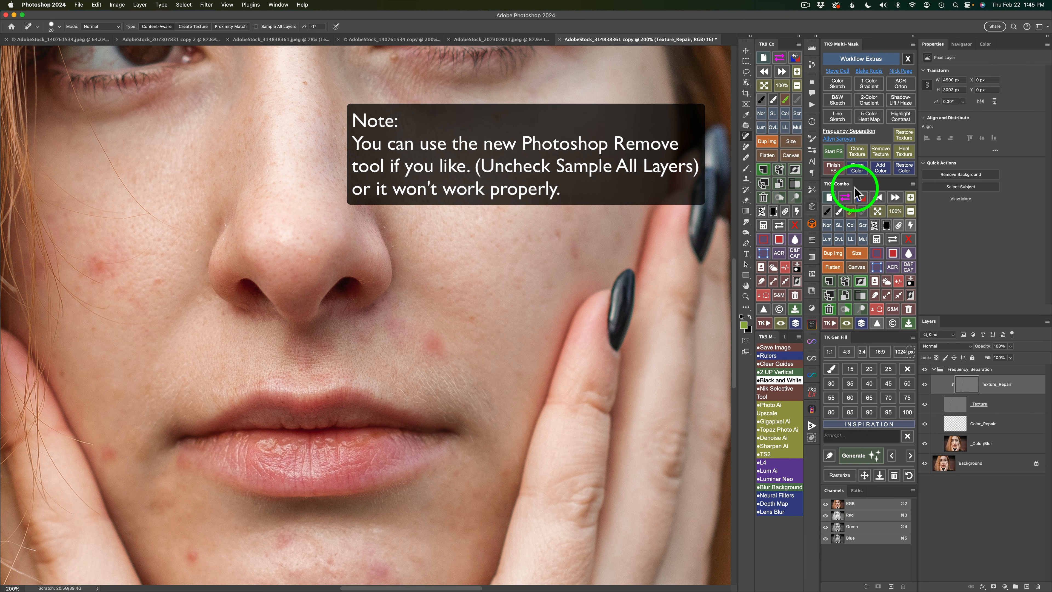
pyautogui.click(904, 136)
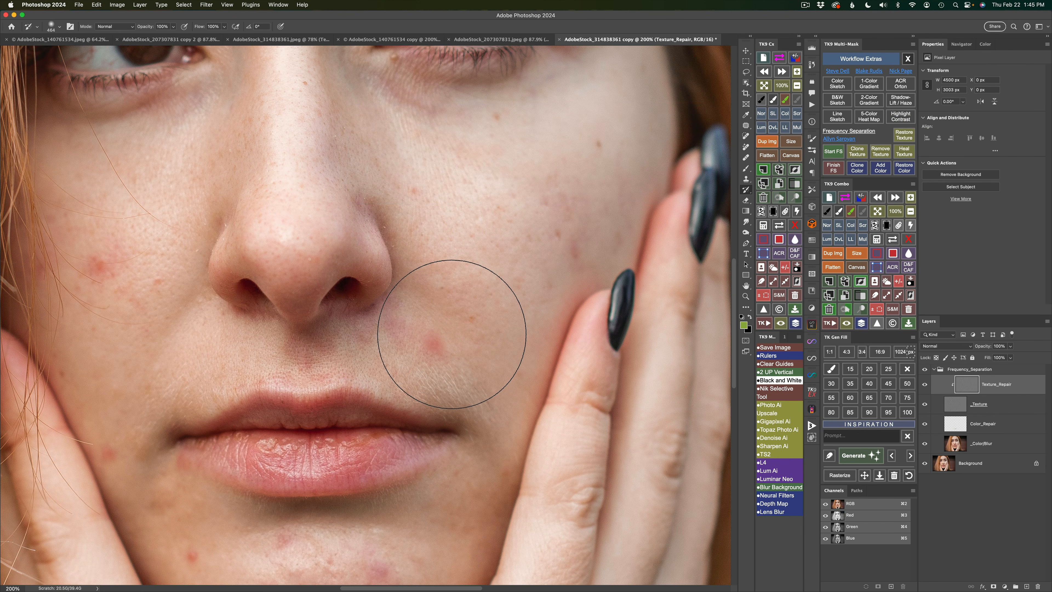
pyautogui.moveTo(471, 313); pyautogui.dragTo(350, 322)
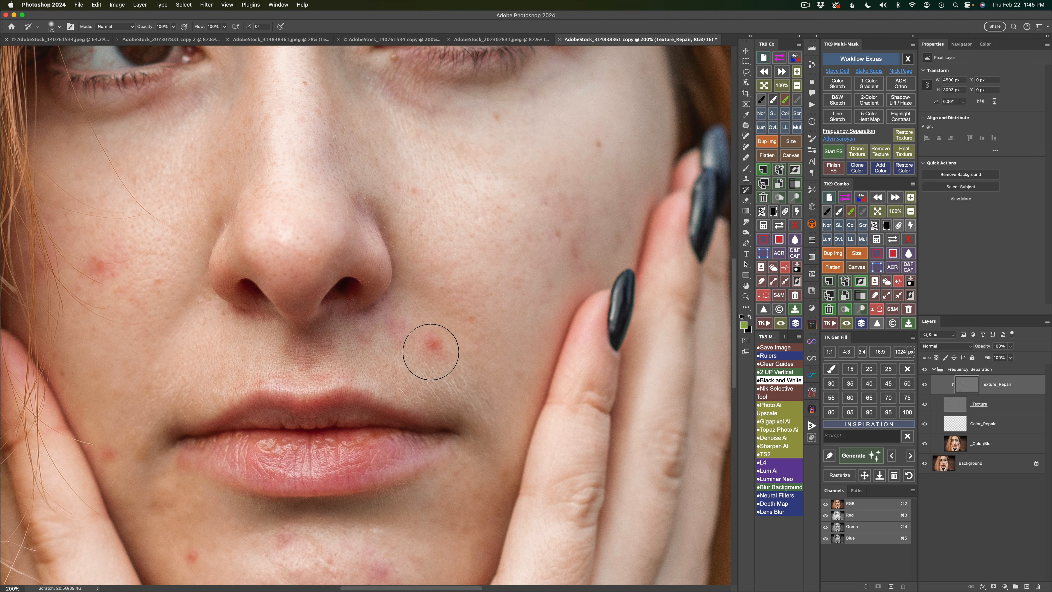
pyautogui.moveTo(481, 313); pyautogui.dragTo(444, 317)
# - Use Clone Texture to sample clean skin at several points around the red blemish and clone over its texture with a small brush
pyautogui.click(858, 150)
pyautogui.moveTo(461, 318); pyautogui.dragTo(436, 318)
pyautogui.keyDown('alt'); pyautogui.click(448, 328); pyautogui.keyUp('alt')
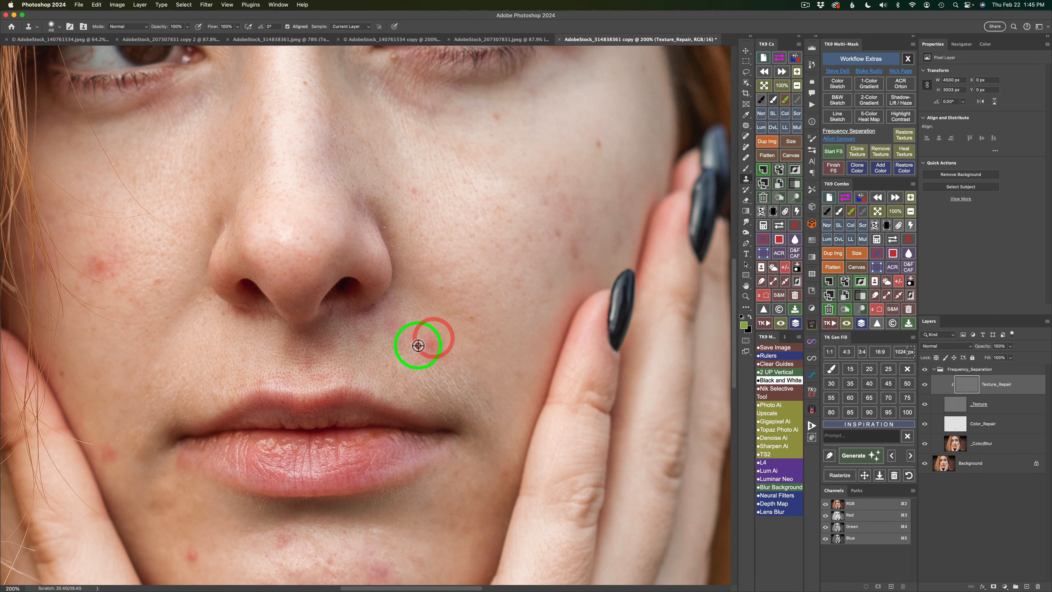
pyautogui.moveTo(418, 345); pyautogui.dragTo(428, 344)
pyautogui.keyDown('alt'); pyautogui.click(414, 345); pyautogui.keyUp('alt')
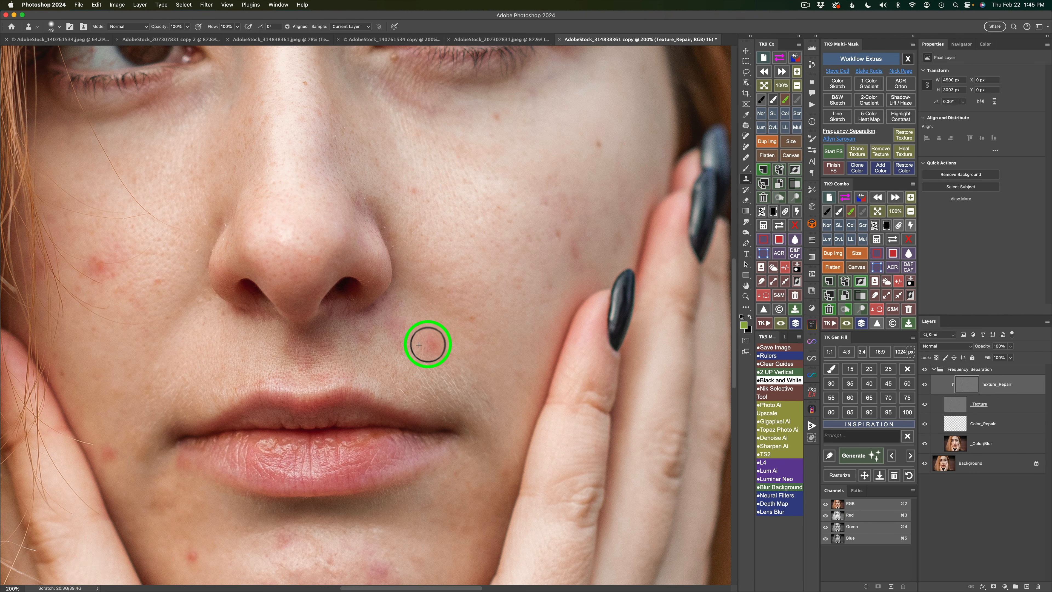
pyautogui.keyDown('alt'); pyautogui.click(429, 331); pyautogui.keyUp('alt')
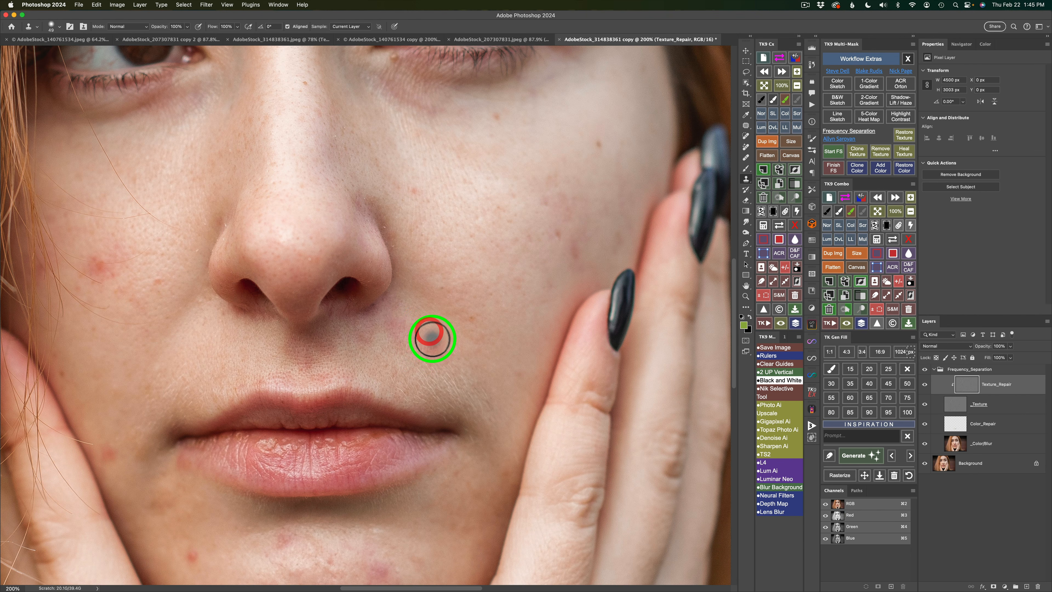
pyautogui.click(432, 339)
pyautogui.keyDown('alt'); pyautogui.click(444, 362); pyautogui.keyUp('alt')
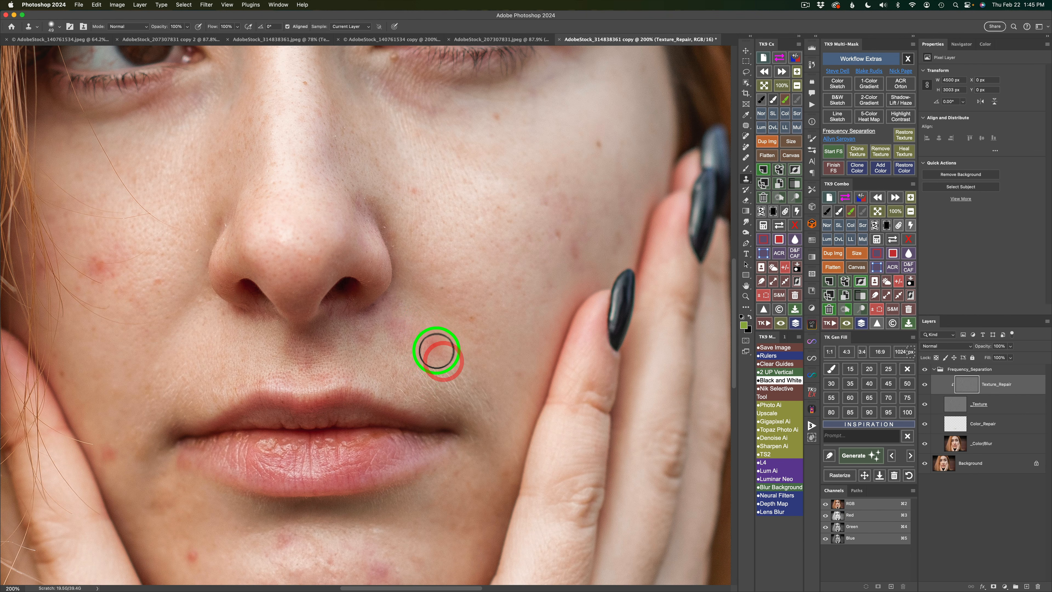
pyautogui.click(434, 351)
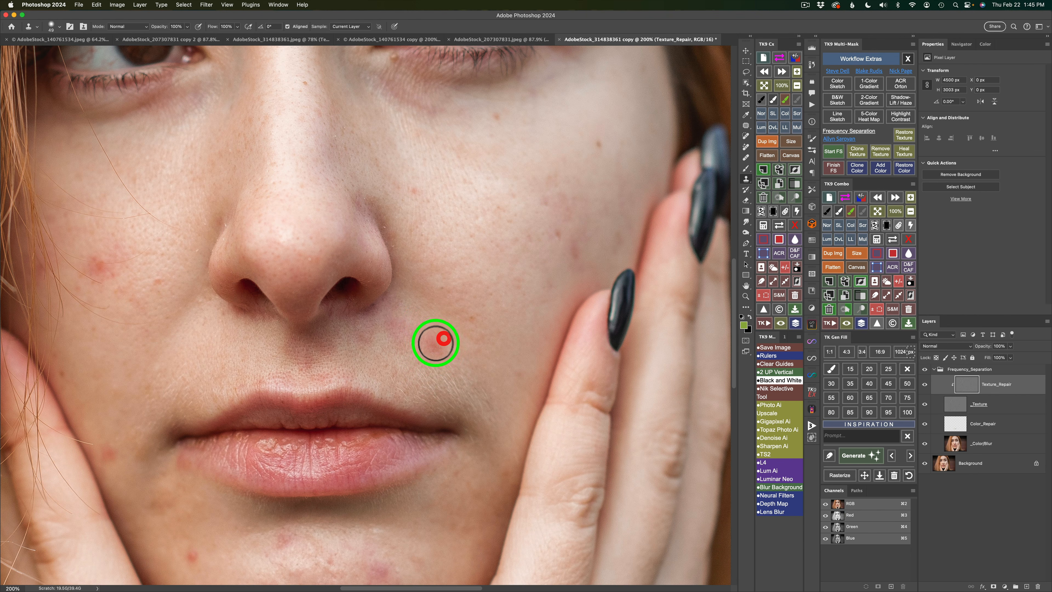
pyautogui.click(432, 350)
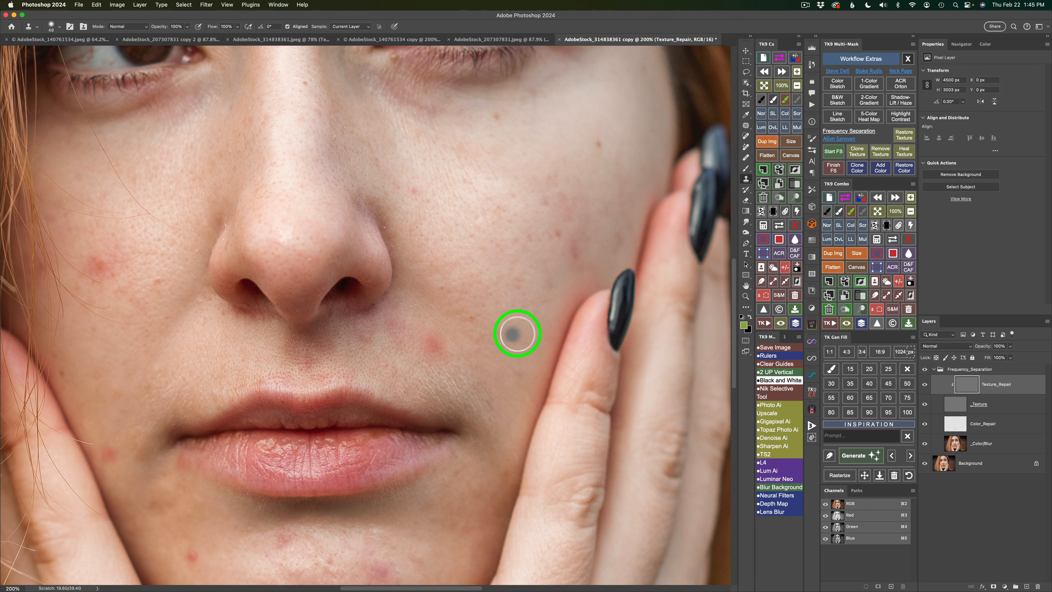
# - Sample nearby skin tone with Add Color and dab it over the red blemish, comparing the Frequency_Separation group before and after
pyautogui.click(881, 169)
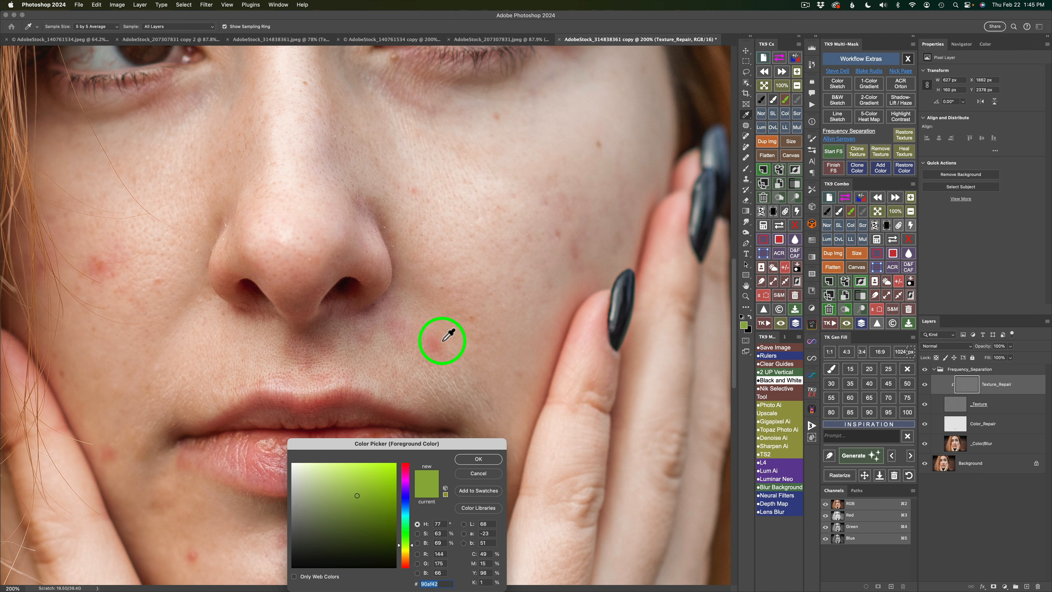
pyautogui.click(445, 338)
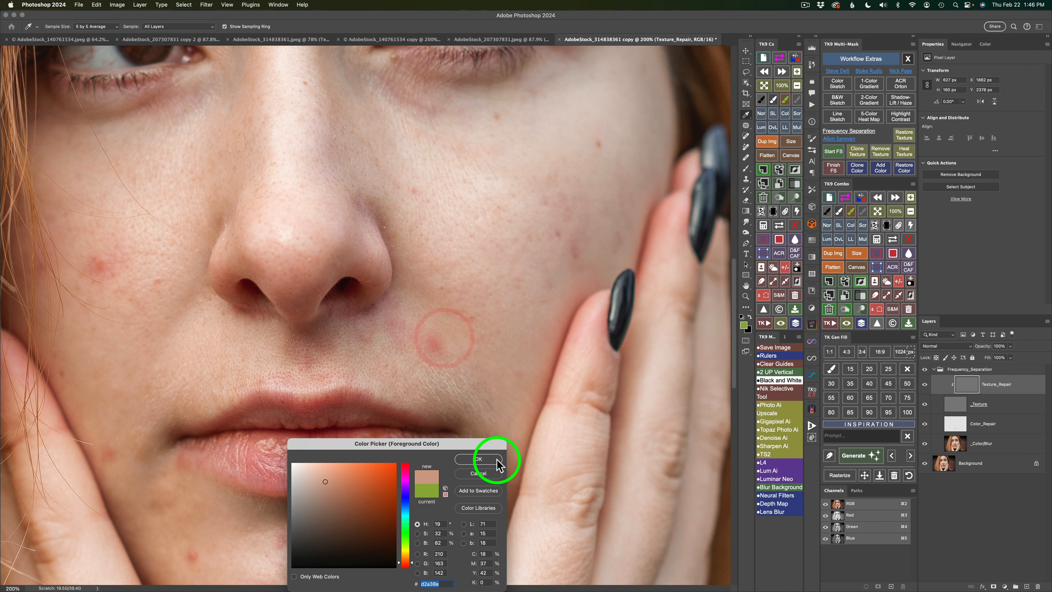
pyautogui.click(478, 458)
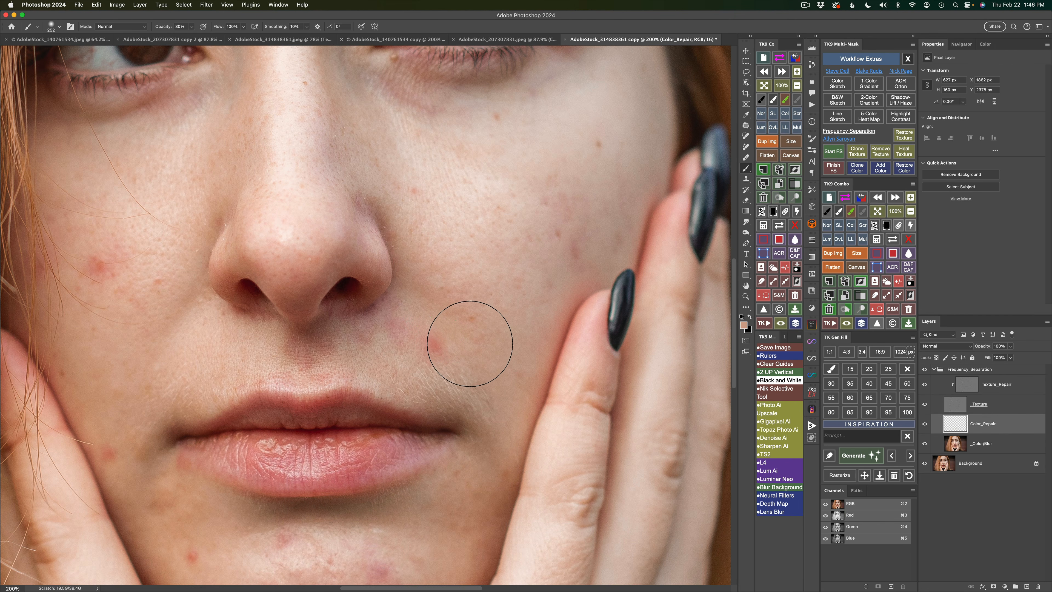
pyautogui.moveTo(455, 348); pyautogui.dragTo(376, 348)
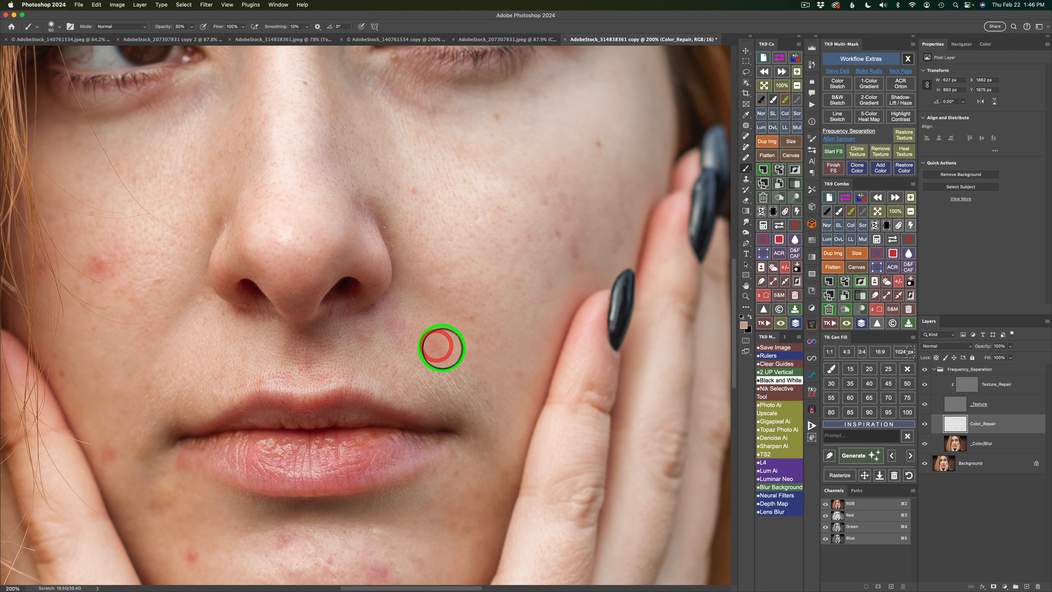
pyautogui.press('super+z')
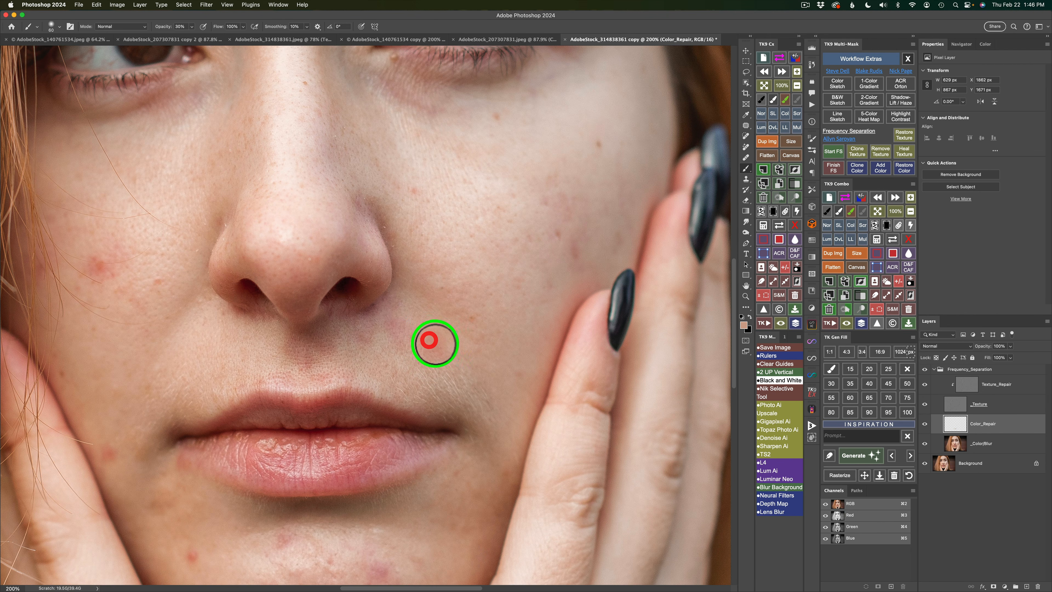
pyautogui.click(437, 340)
pyautogui.click(434, 348)
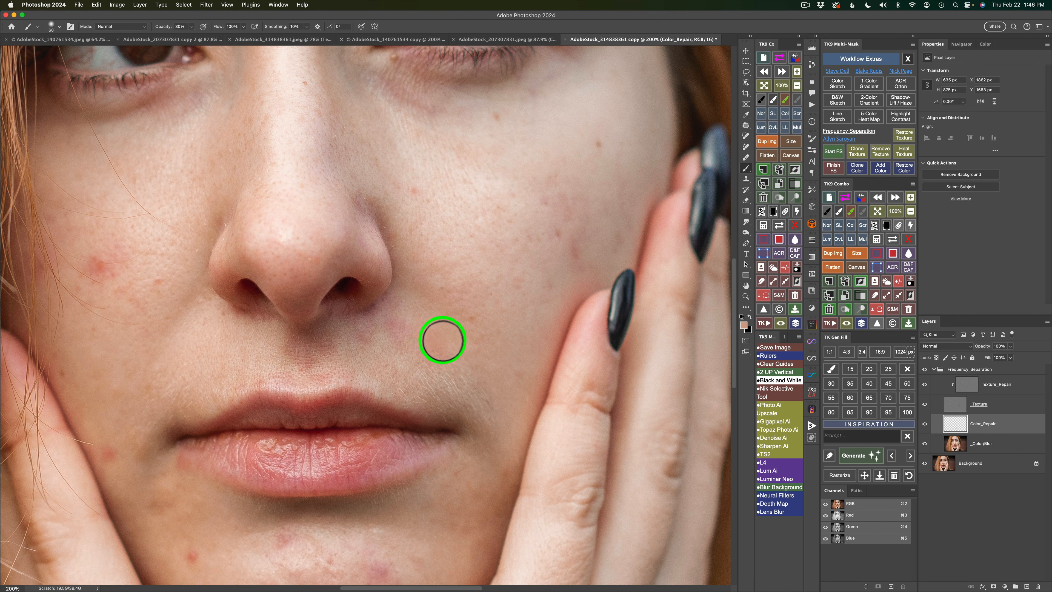
pyautogui.click(432, 338)
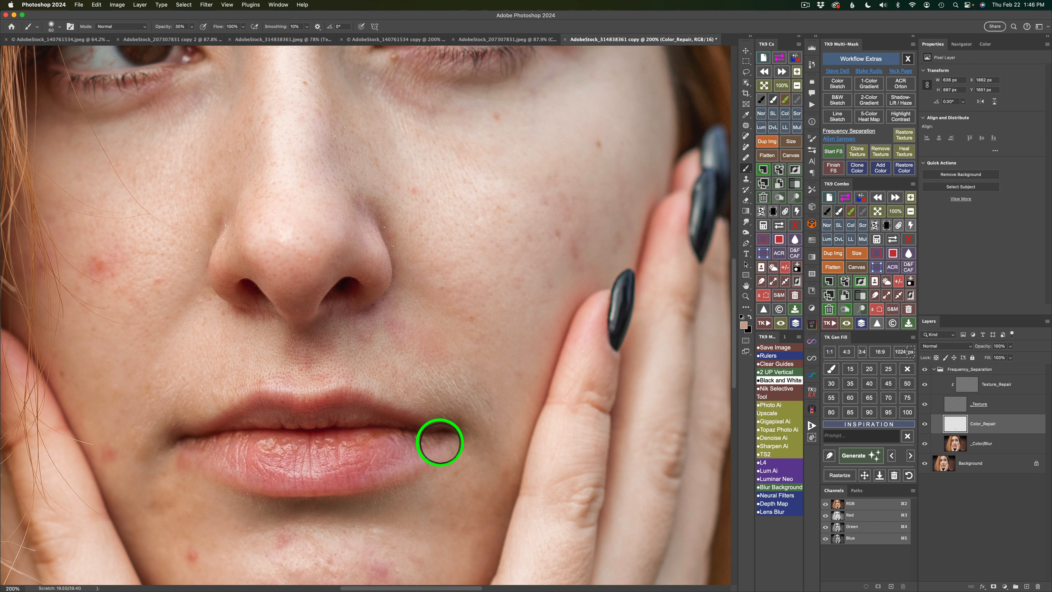
pyautogui.scroll(1, 440, 442)
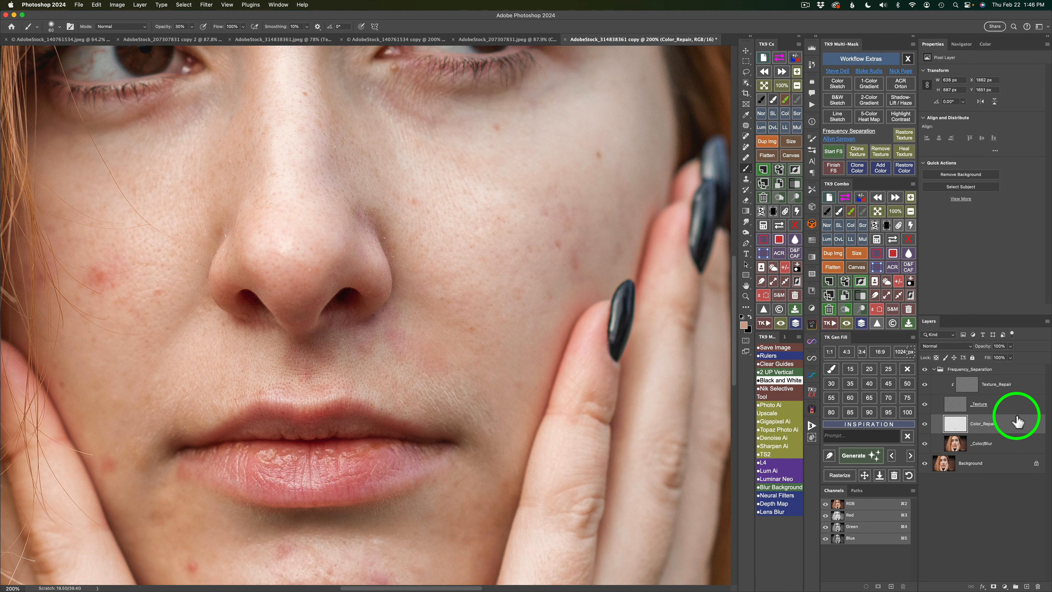
pyautogui.click(925, 370)
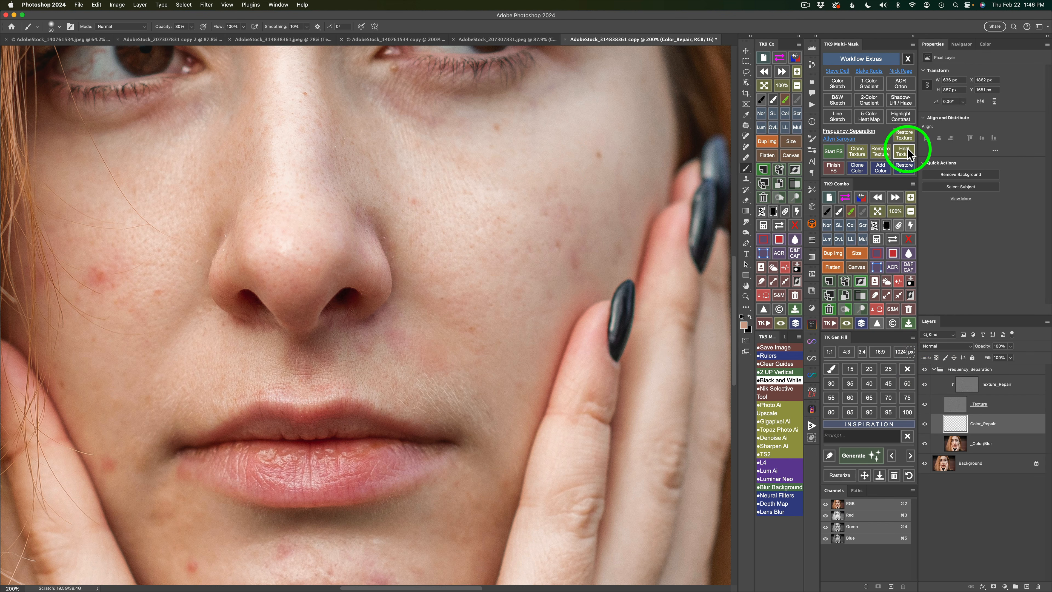
# - Use Heal Texture to remove the small spots on the cheek, under the eye, beside the nostril and on the nose
pyautogui.click(906, 153)
pyautogui.click(598, 156)
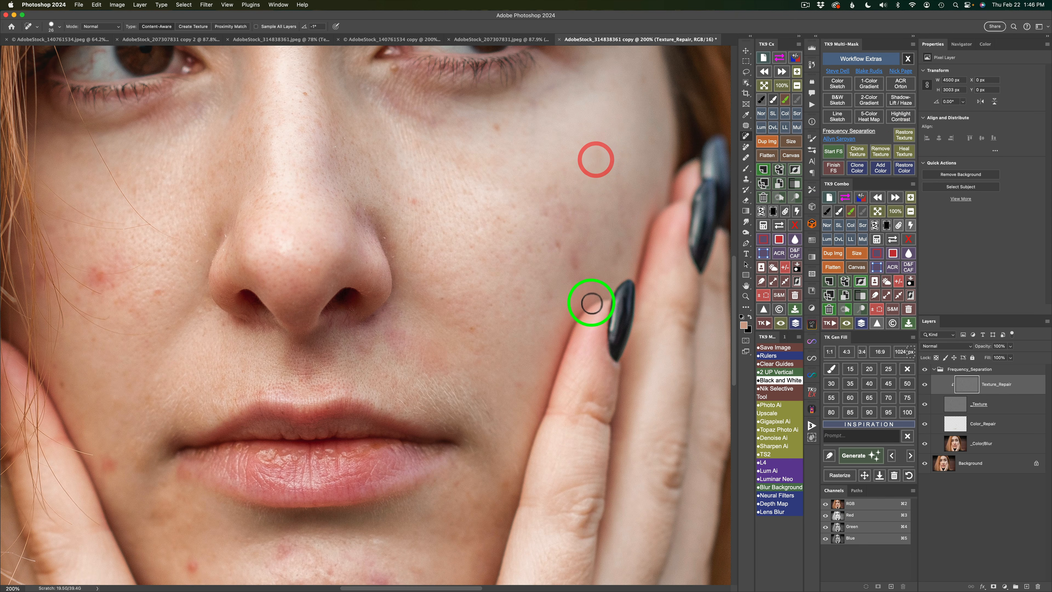
pyautogui.click(499, 133)
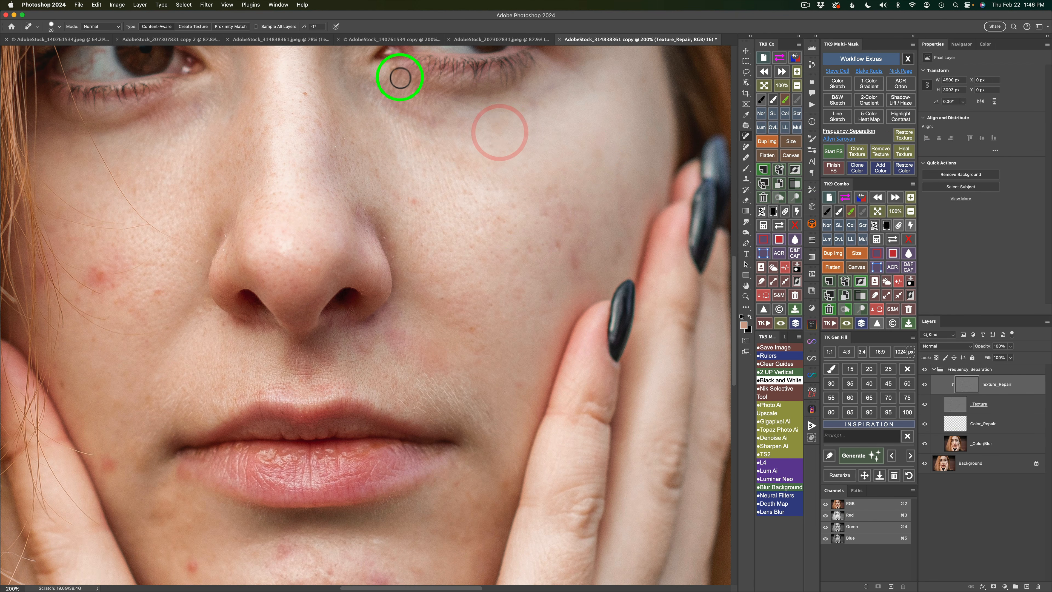
pyautogui.click(394, 67)
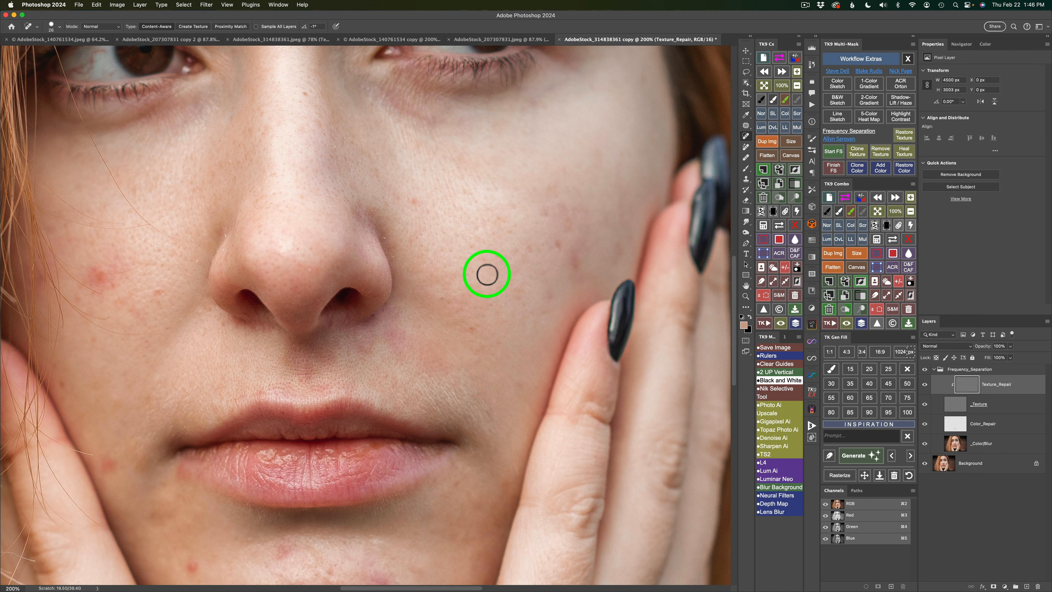
pyautogui.click(385, 237)
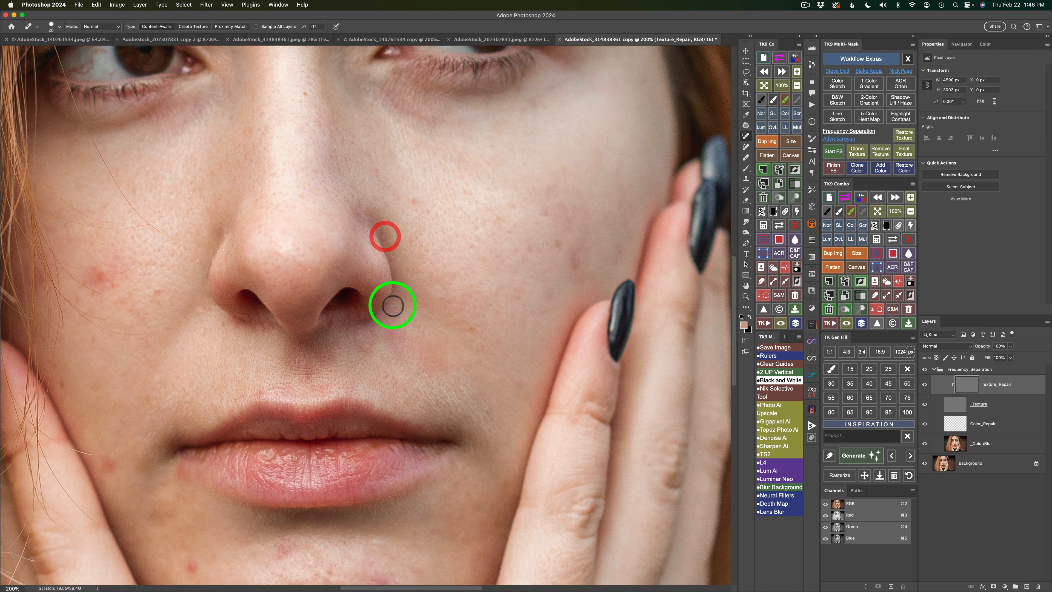
pyautogui.click(308, 274)
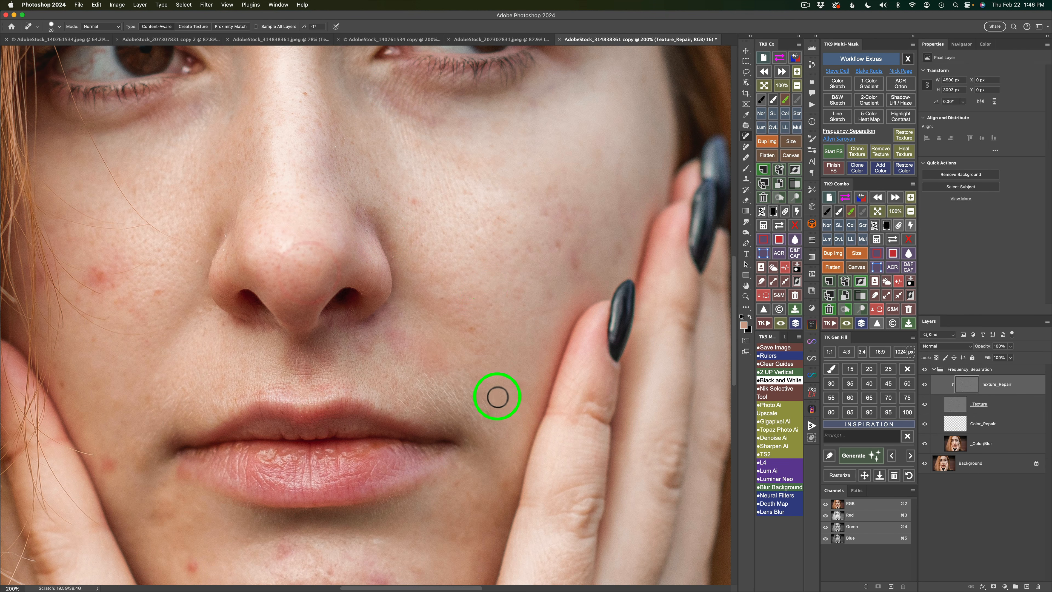
# - Use Clone Texture to cover the small red spot on the hair side of the chin with clean skin texture
pyautogui.click(571, 376)
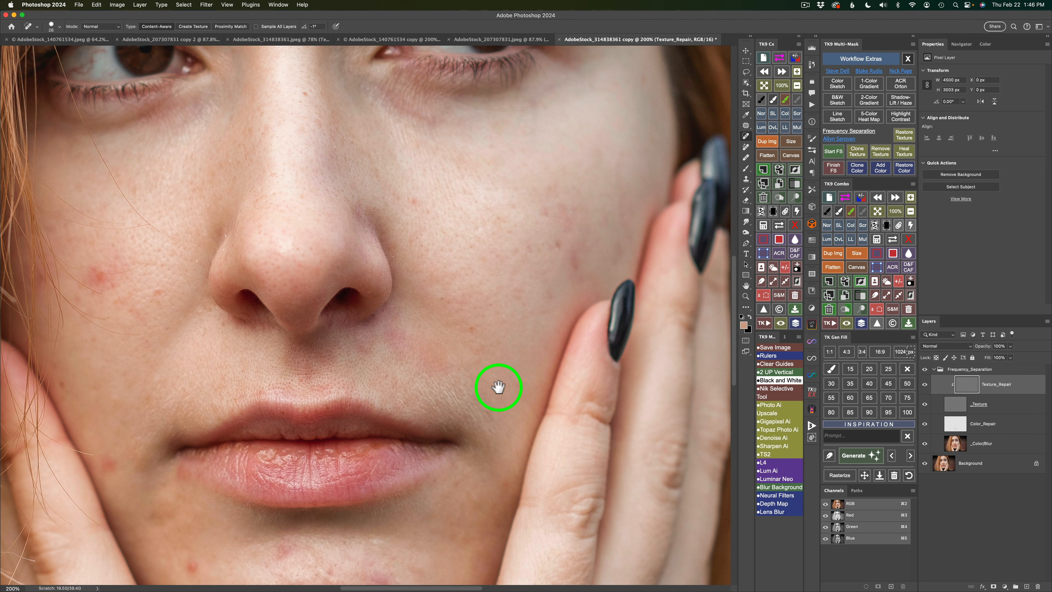
pyautogui.moveTo(519, 372); pyautogui.dragTo(705, 352)
pyautogui.moveTo(493, 325); pyautogui.dragTo(493, 181)
pyautogui.moveTo(478, 401); pyautogui.dragTo(528, 371)
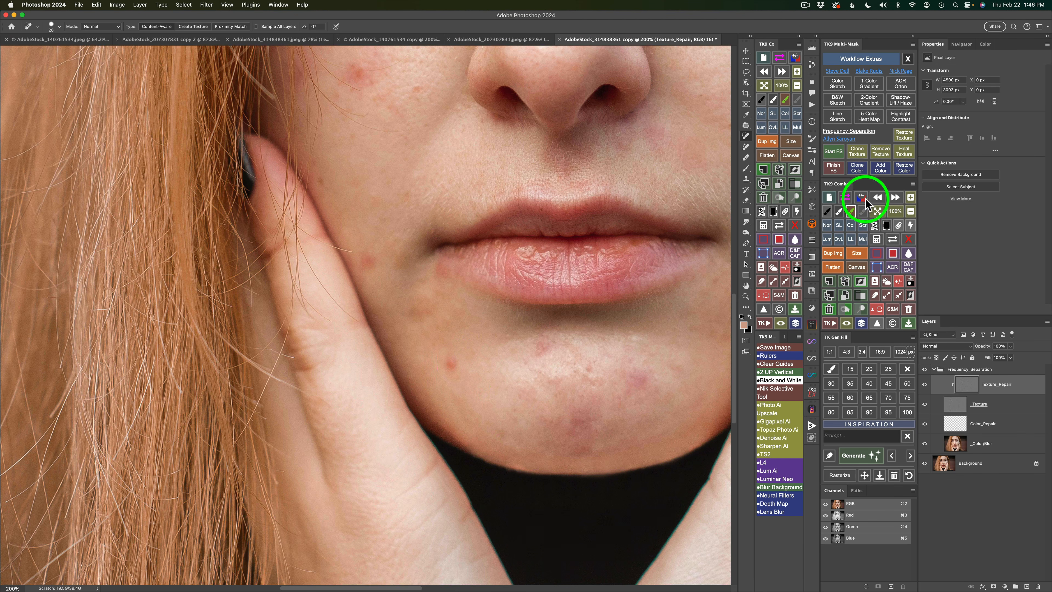
pyautogui.click(857, 150)
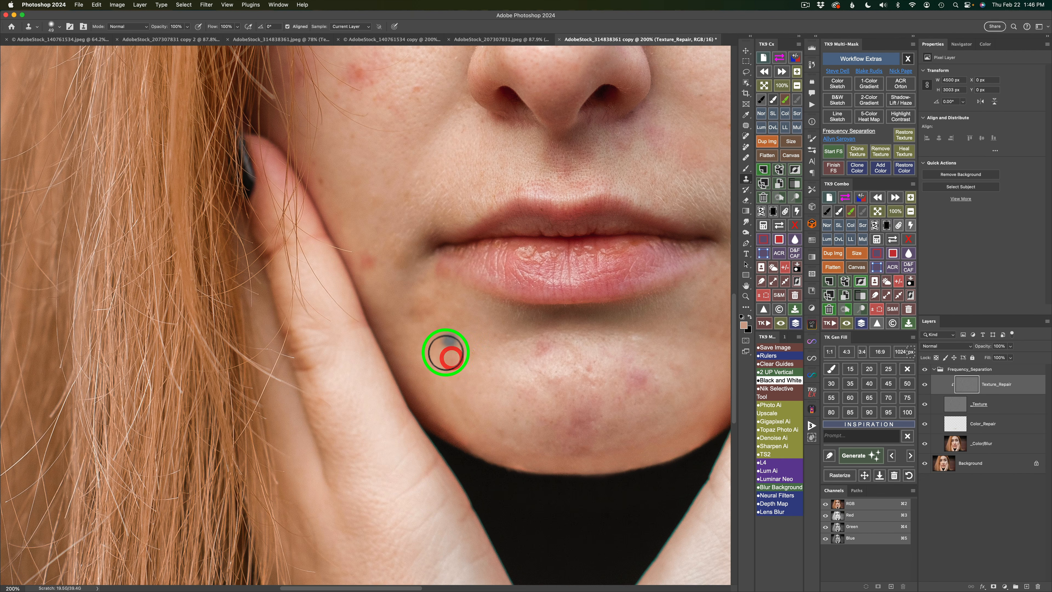
pyautogui.moveTo(450, 362); pyautogui.dragTo(452, 375)
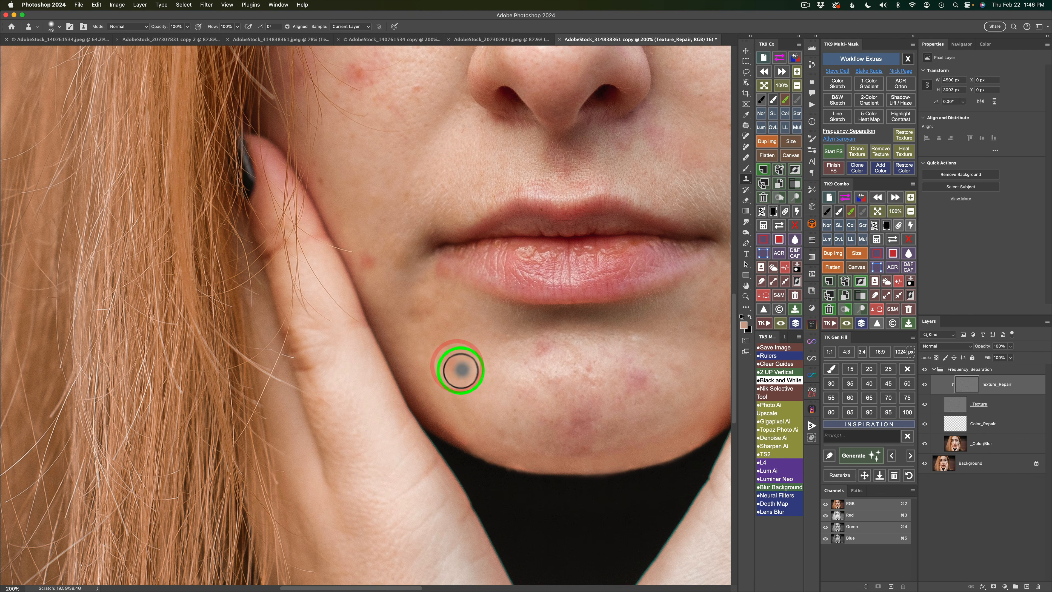
# - Sample the skin tone beside that chin spot with Add Color and paint over its redness
pyautogui.click(881, 168)
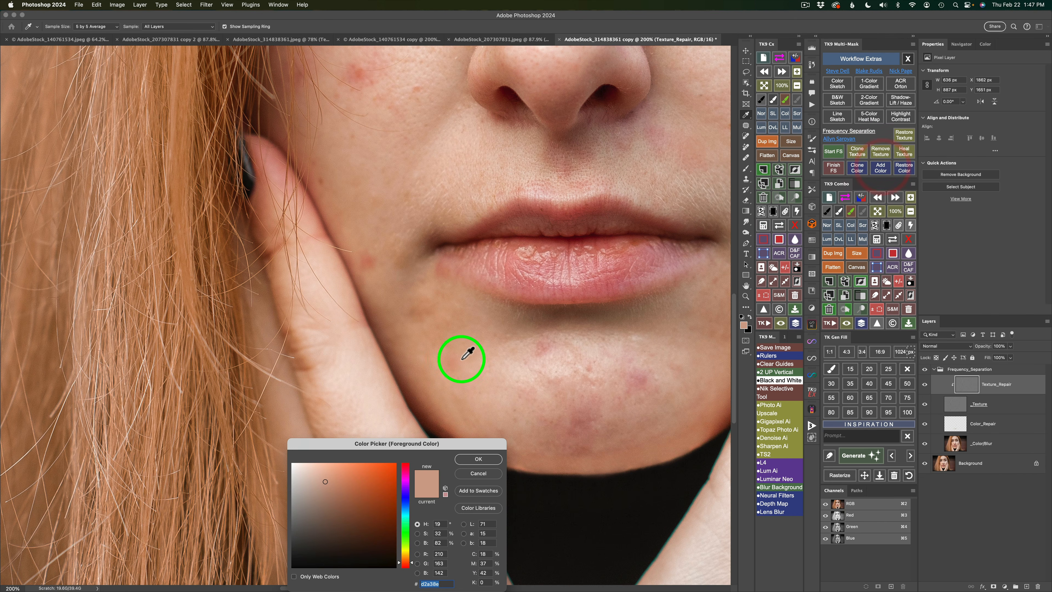
pyautogui.click(478, 459)
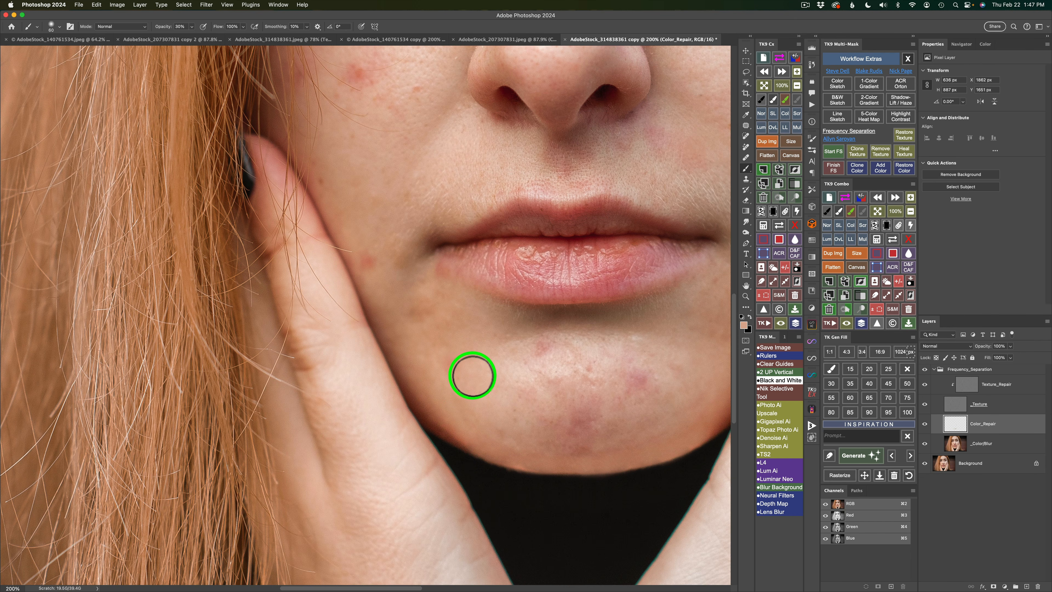
pyautogui.moveTo(451, 373)
pyautogui.mouseDown()
pyautogui.moveTo(459, 379)
pyautogui.moveTo(453, 368)
pyautogui.mouseUp()
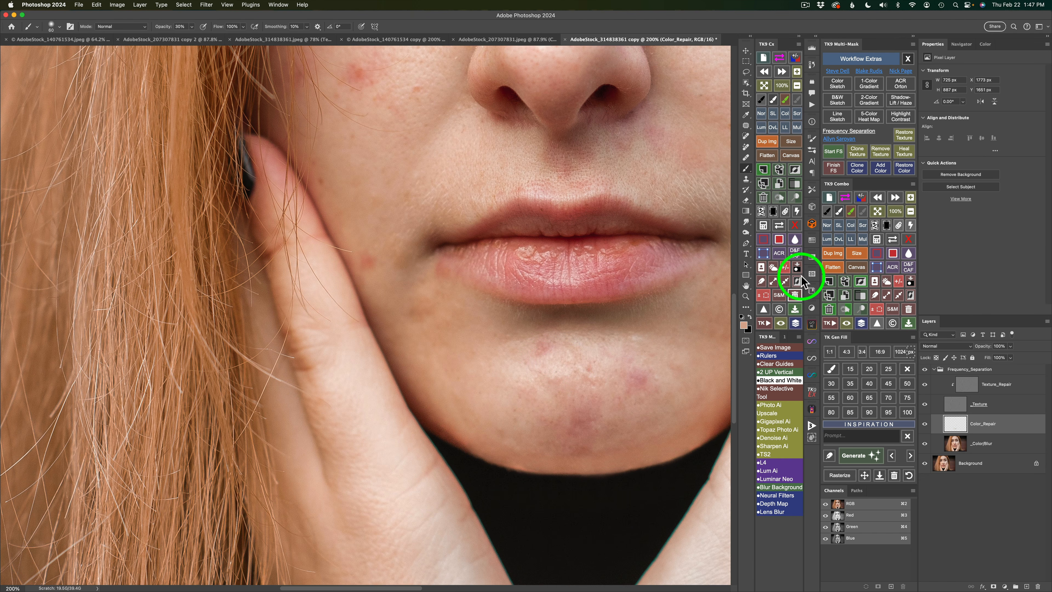
# - Clone clean texture over the pink spot below the lower lip and paint it with nearby skin tone #debaa7 using Add Color
pyautogui.click(859, 150)
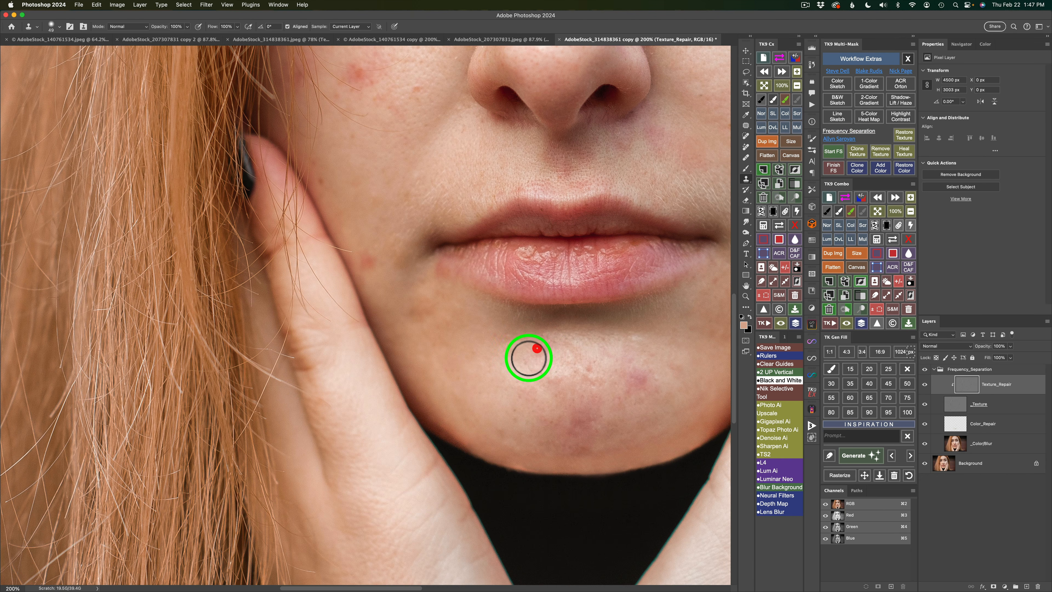
pyautogui.keyDown('alt'); pyautogui.click(541, 351); pyautogui.keyUp('alt')
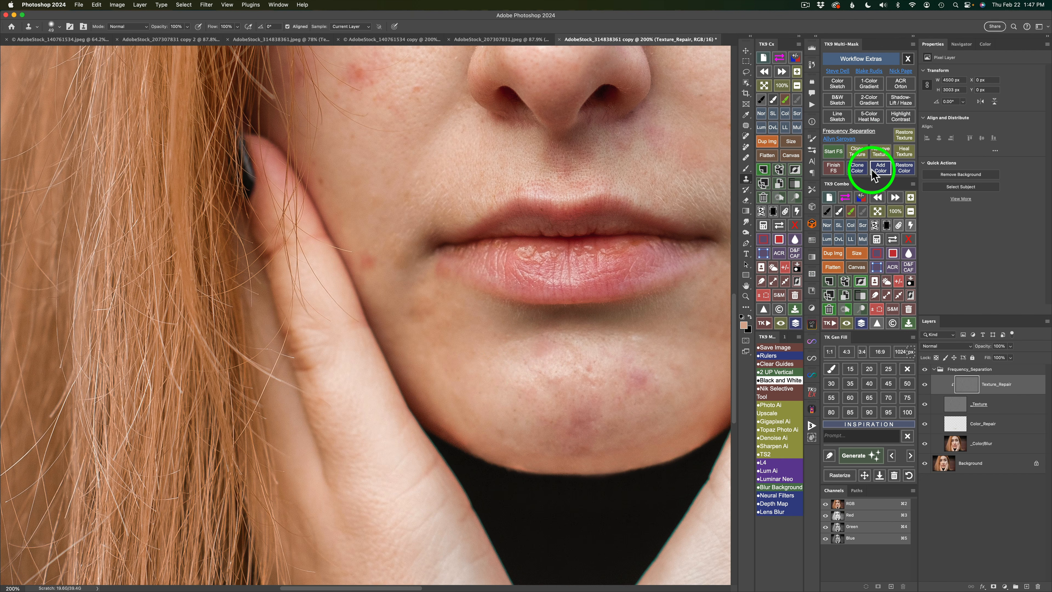
pyautogui.click(881, 173)
pyautogui.click(543, 346)
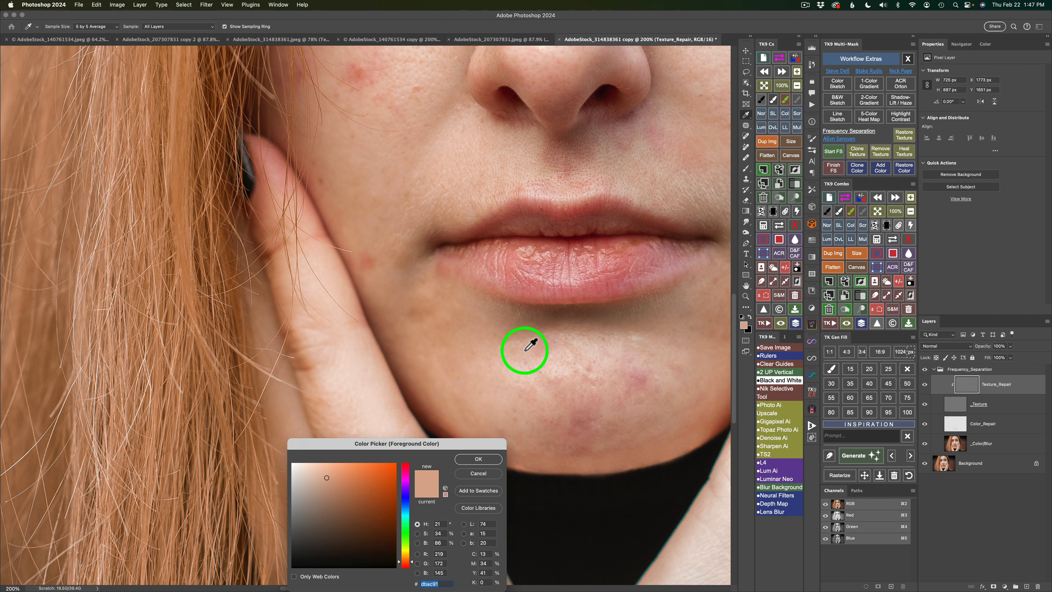
pyautogui.click(489, 459)
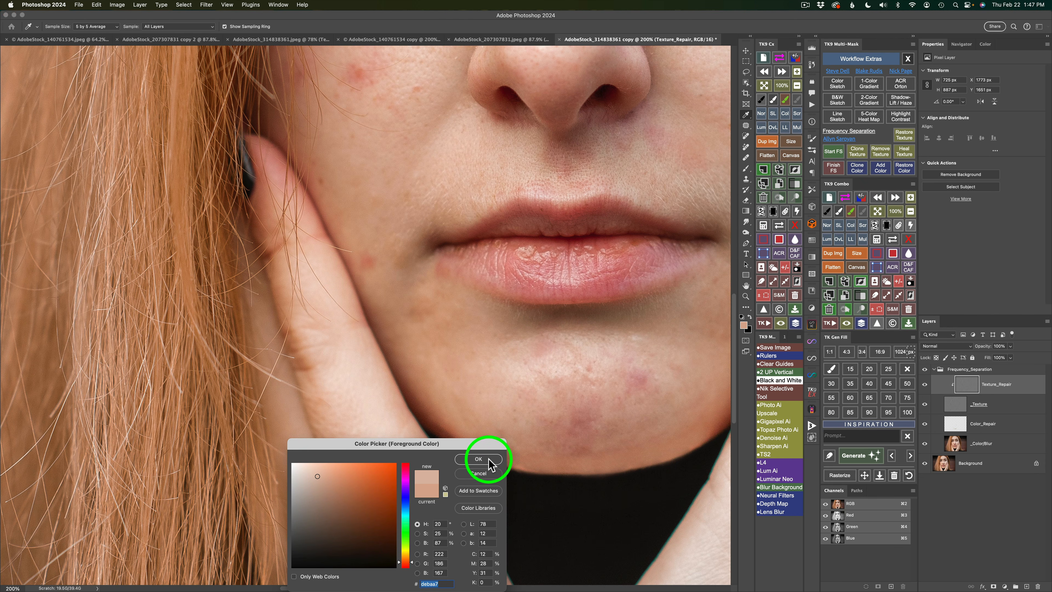
pyautogui.click(536, 397)
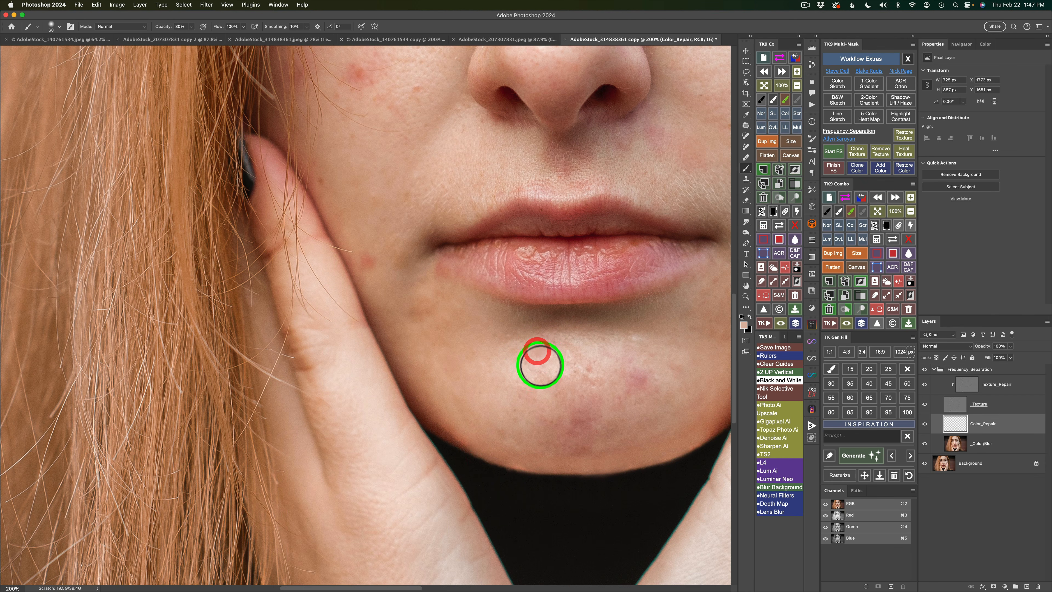
pyautogui.click(533, 356)
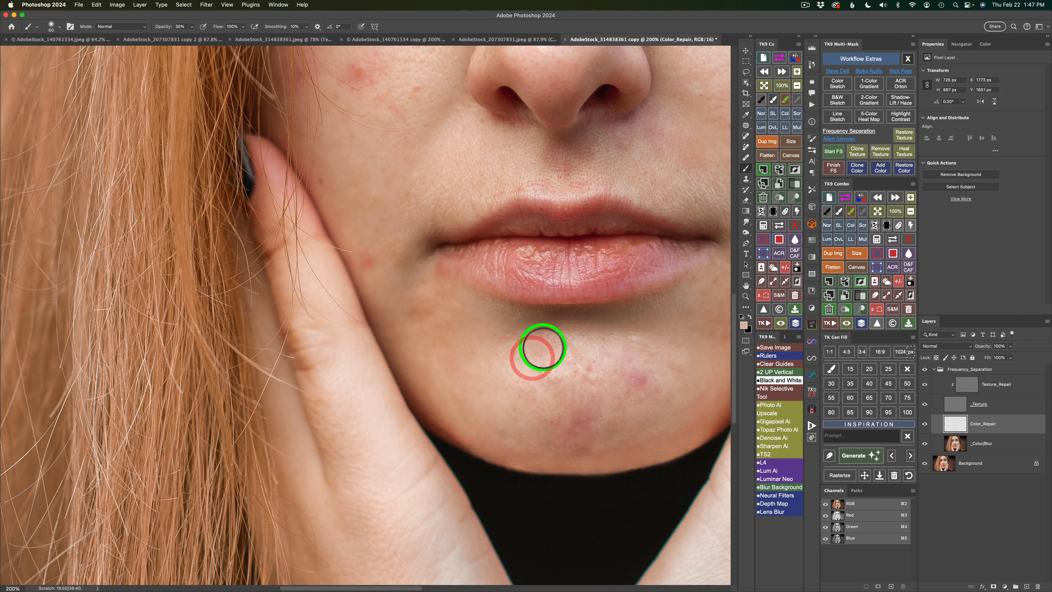
pyautogui.click(535, 354)
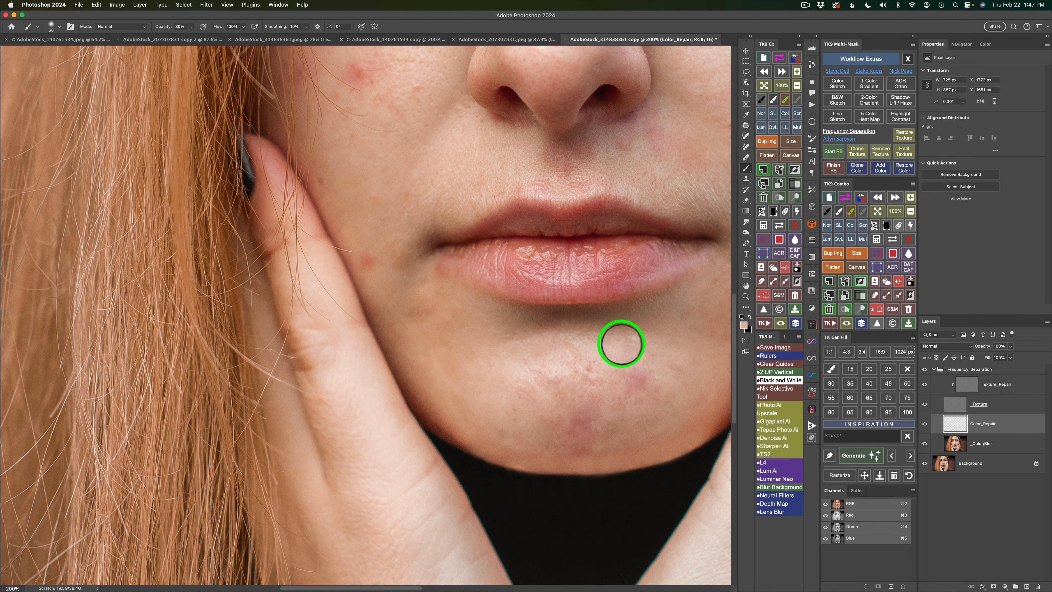
# - Use Heal Texture with a smaller brush to remove the red veins from the white of the eye beside the hair
pyautogui.moveTo(601, 313); pyautogui.dragTo(627, 503)
pyautogui.moveTo(584, 248); pyautogui.dragTo(607, 408)
pyautogui.moveTo(544, 294); pyautogui.dragTo(561, 321)
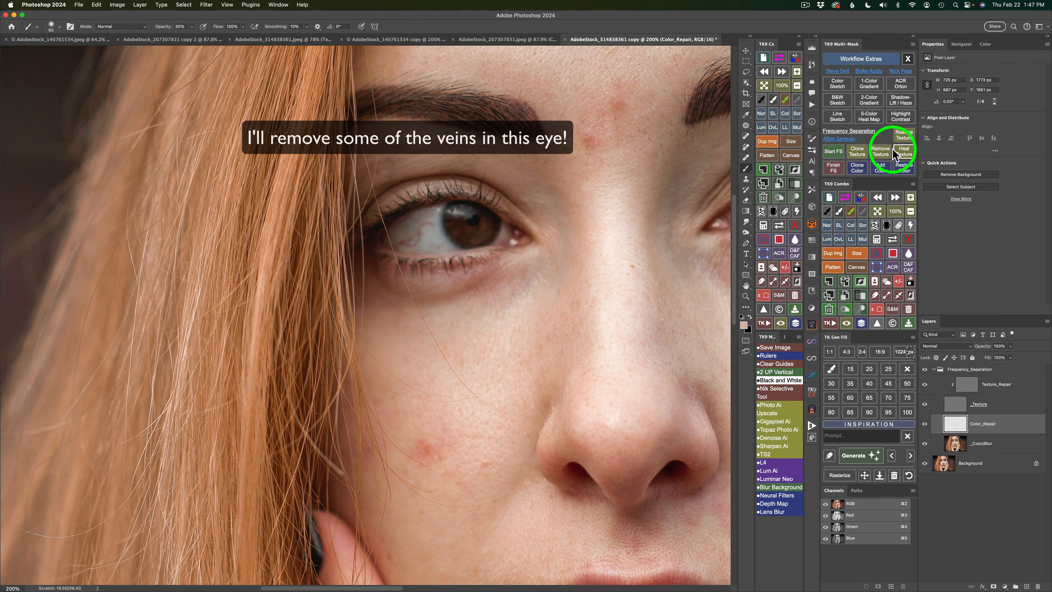
pyautogui.click(907, 152)
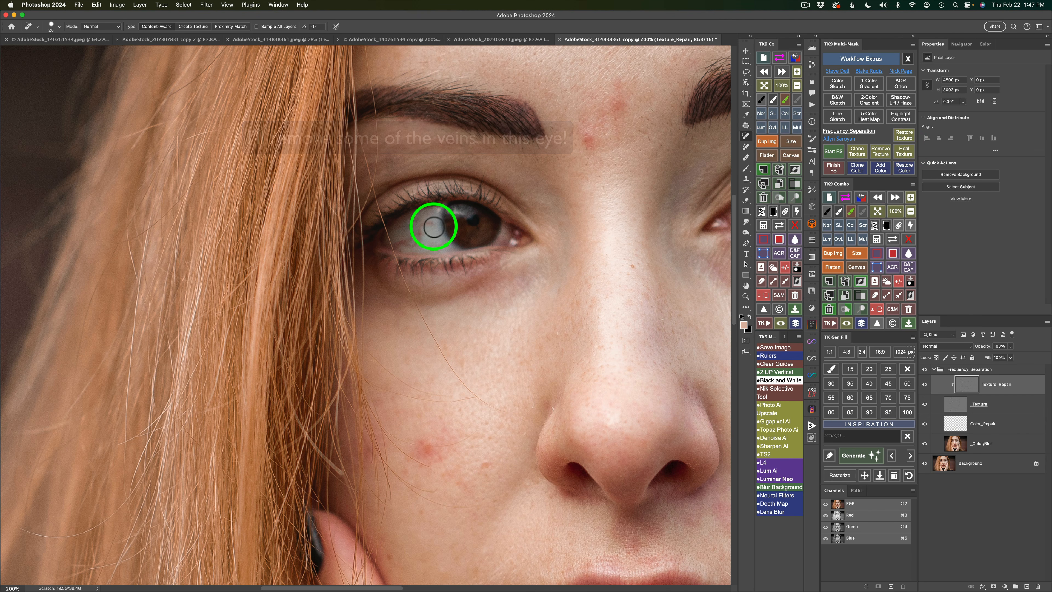
pyautogui.press('[')
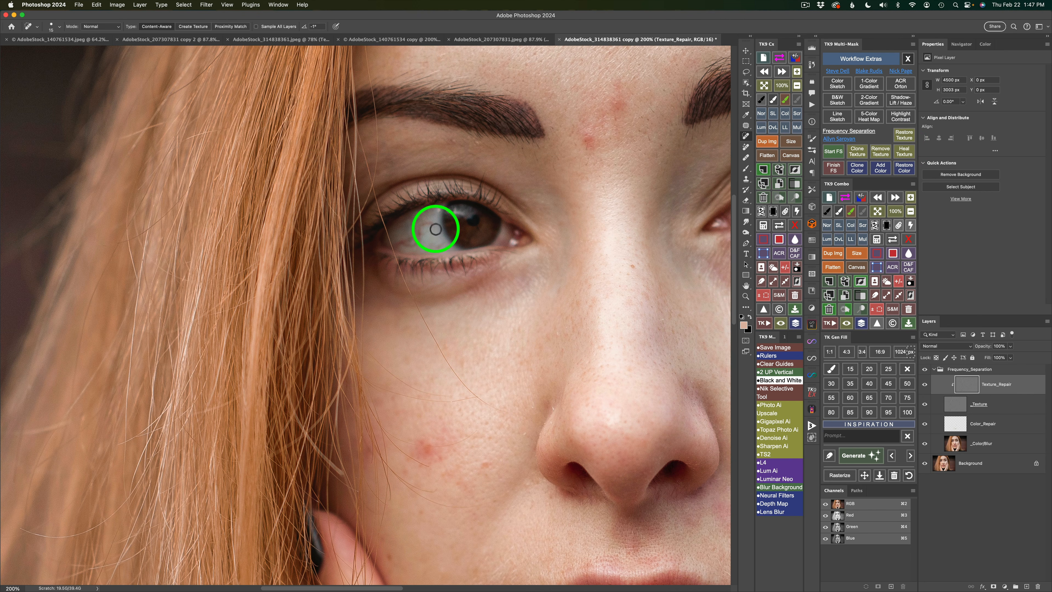
pyautogui.moveTo(432, 223); pyautogui.dragTo(398, 246)
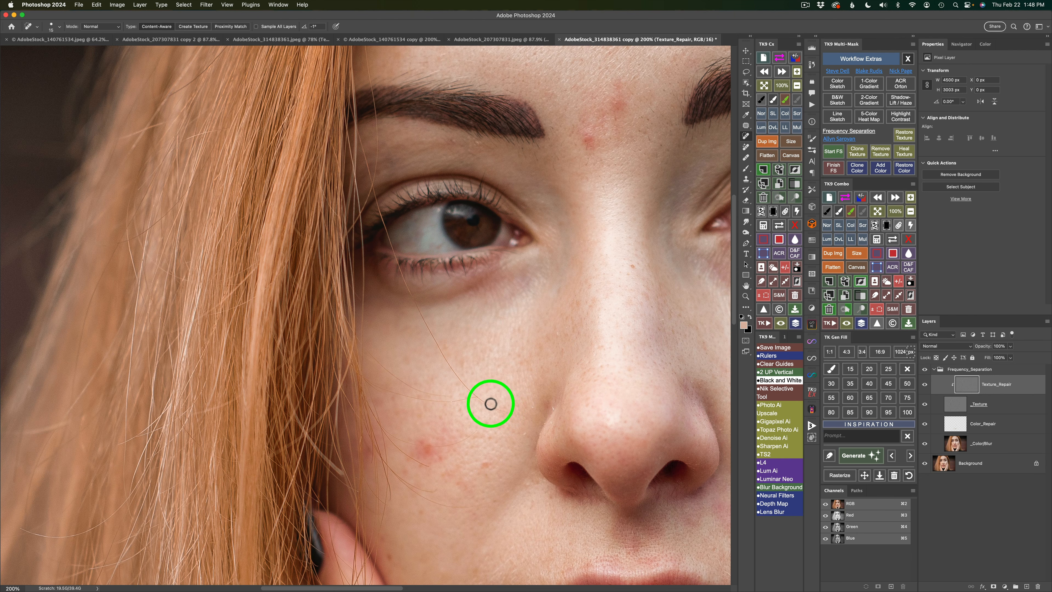
# - Heal the texture along the stray hair running from the cheek past the outer eye corner toward the brow
pyautogui.moveTo(501, 412)
pyautogui.mouseDown()
pyautogui.moveTo(458, 376)
pyautogui.moveTo(525, 426)
pyautogui.moveTo(455, 377)
pyautogui.moveTo(418, 327)
pyautogui.mouseUp()
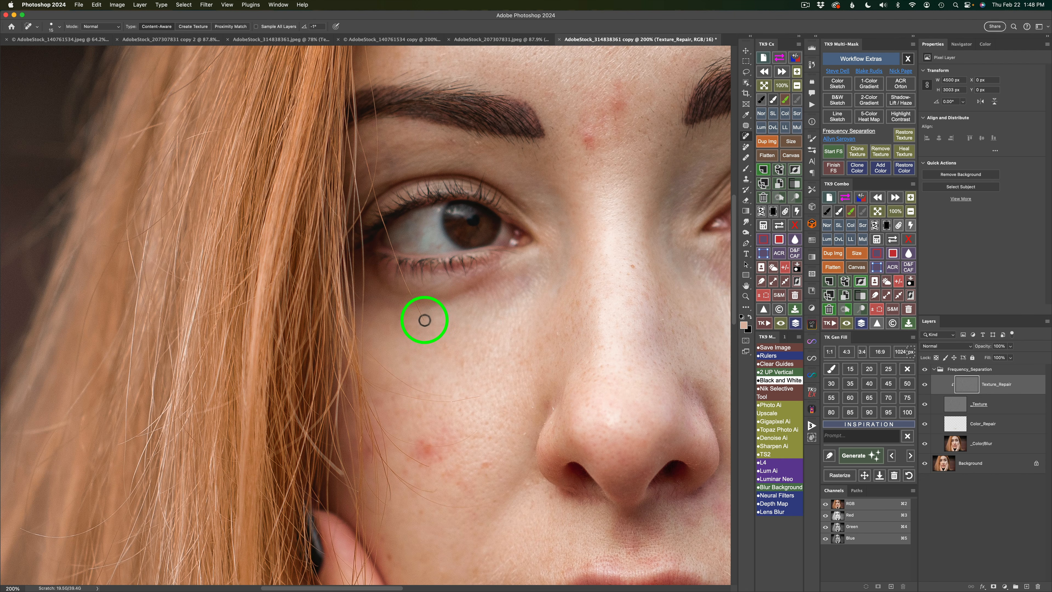
pyautogui.moveTo(415, 303); pyautogui.dragTo(389, 244)
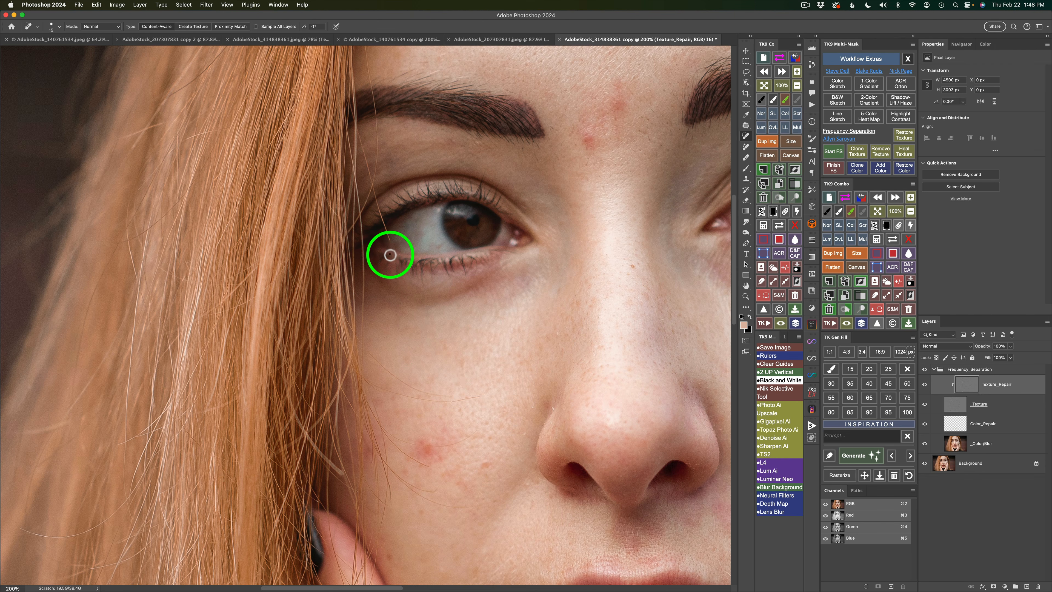
pyautogui.moveTo(390, 253); pyautogui.dragTo(354, 143)
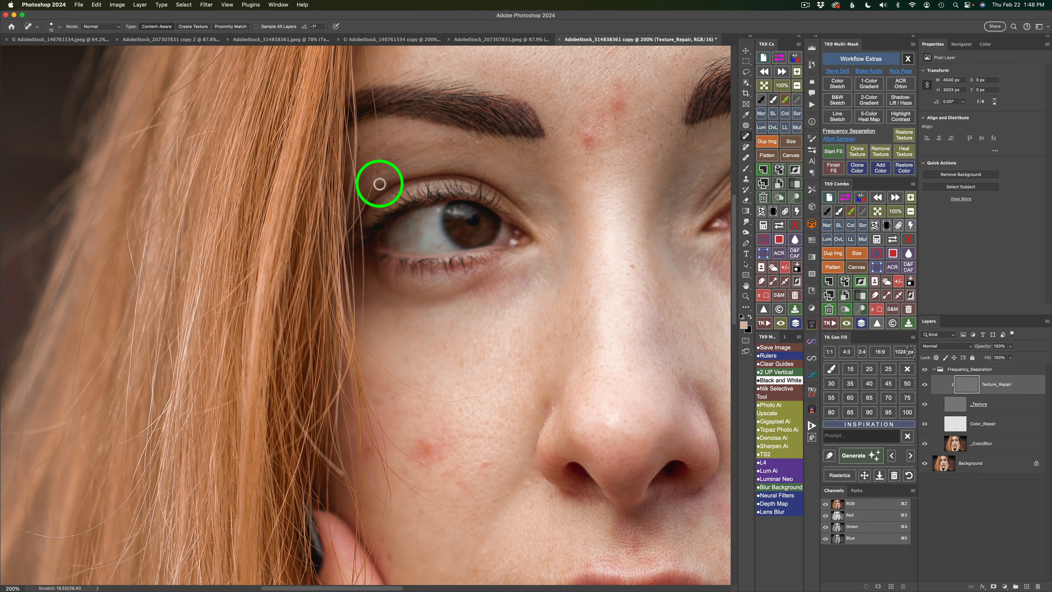
# - Paint the original texture back at the outer end of the upper eyelid using Restore Texture with a very small brush
pyautogui.click(908, 154)
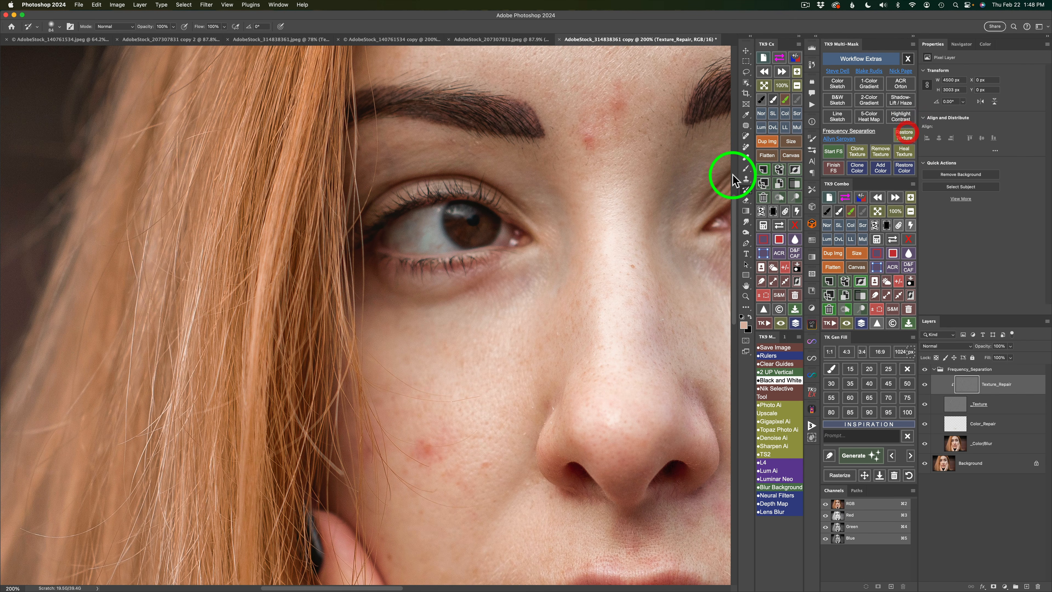
pyautogui.moveTo(538, 284); pyautogui.dragTo(530, 271)
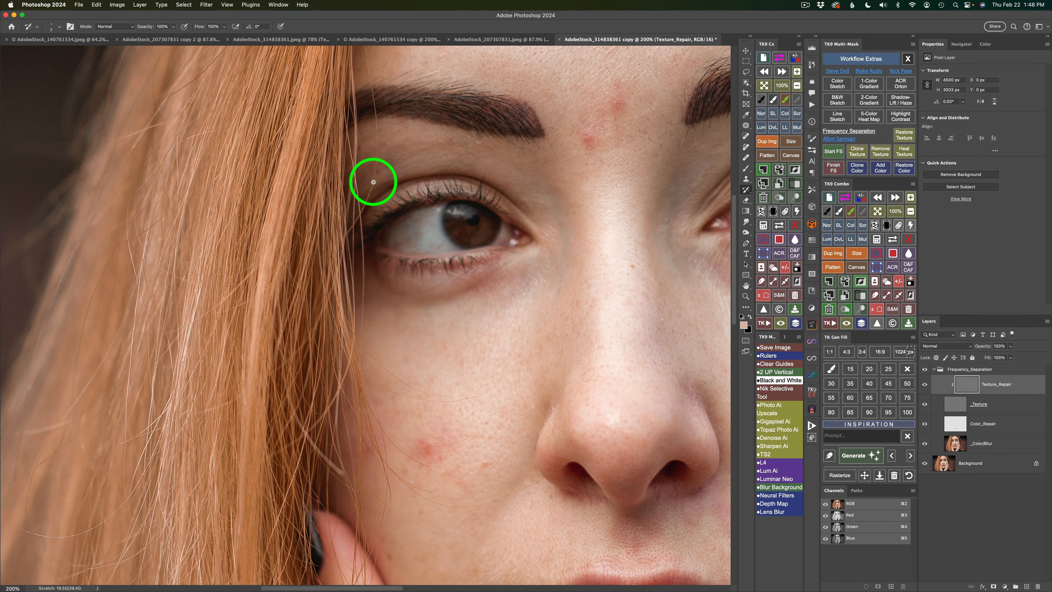
pyautogui.click(372, 188)
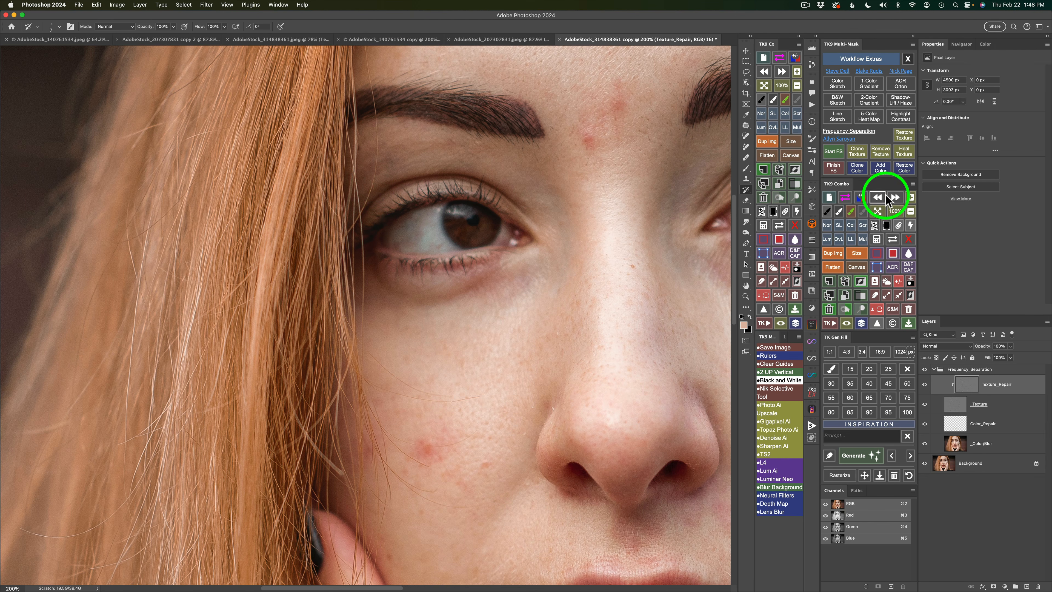
# - Use Heal Texture with a tiny brush to clean up the stray hair above the outer corner of the eye
pyautogui.click(905, 153)
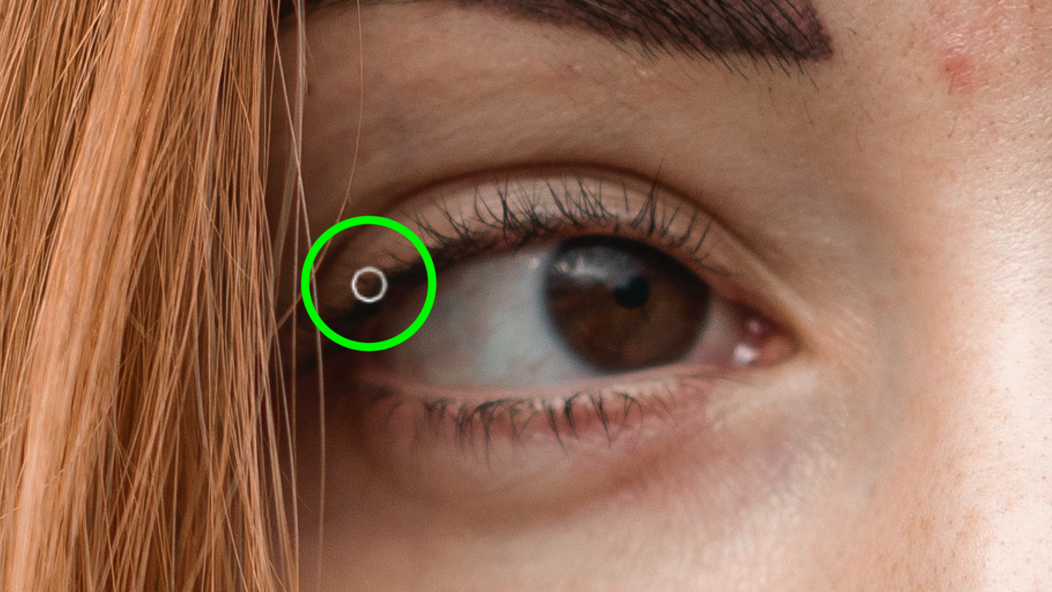
pyautogui.press('[')
pyautogui.press('[')
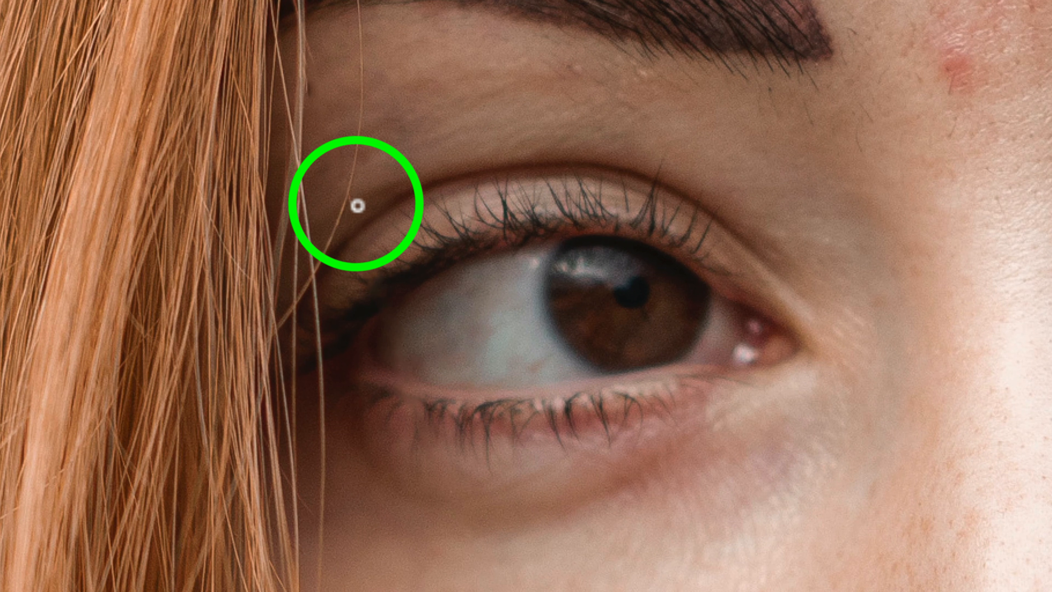
pyautogui.keyDown('alt'); pyautogui.click(351, 204); pyautogui.keyUp('alt')
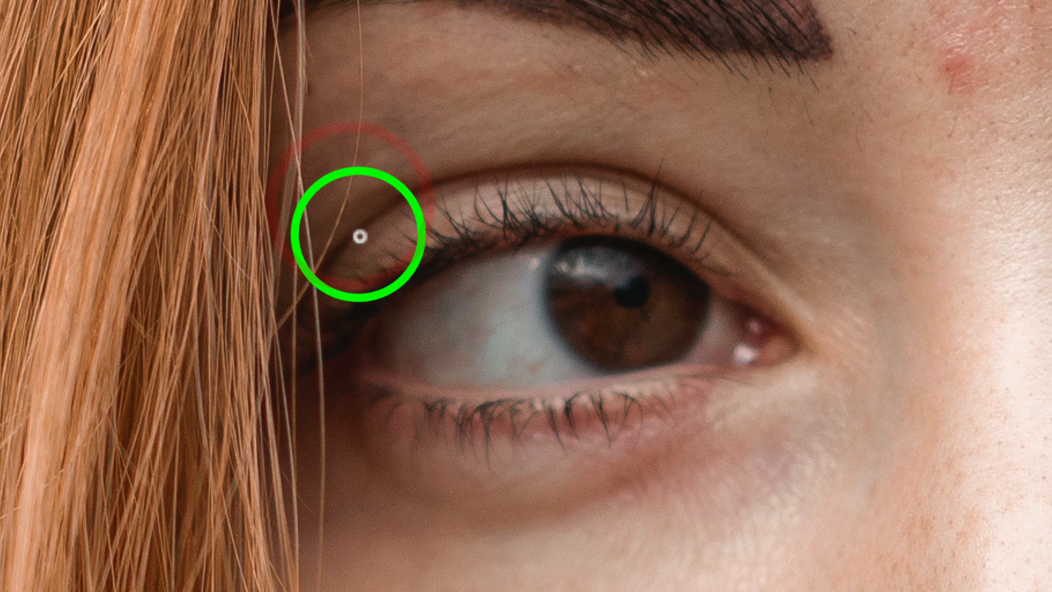
pyautogui.keyDown('alt'); pyautogui.click(351, 206); pyautogui.keyUp('alt')
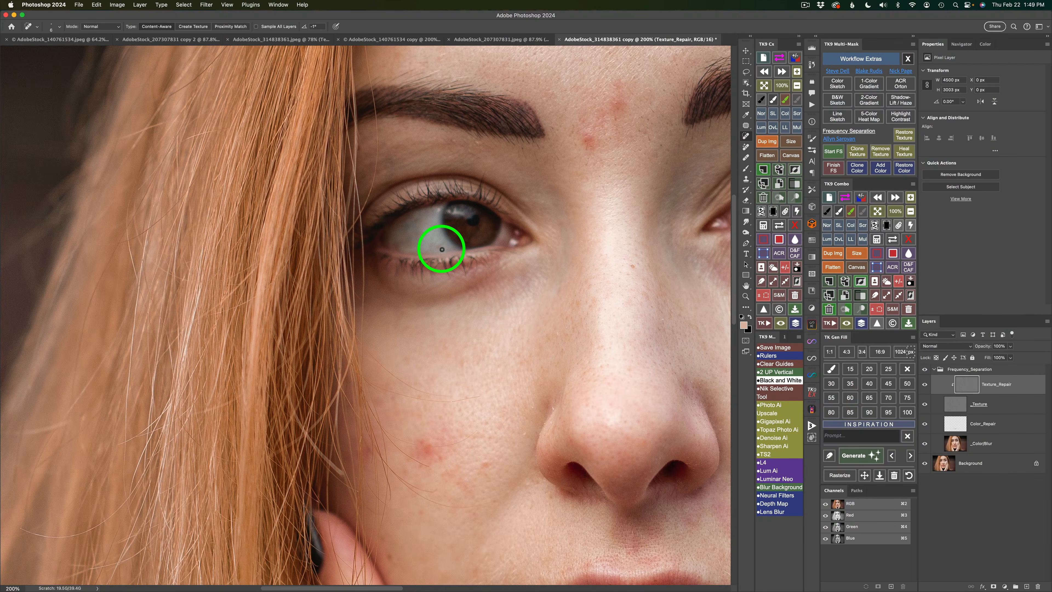
# - Sample gray #a3a5a2 from the eye white with Add Color and paint over its discoloration in repeated strokes at 10% opacity
pyautogui.click(881, 168)
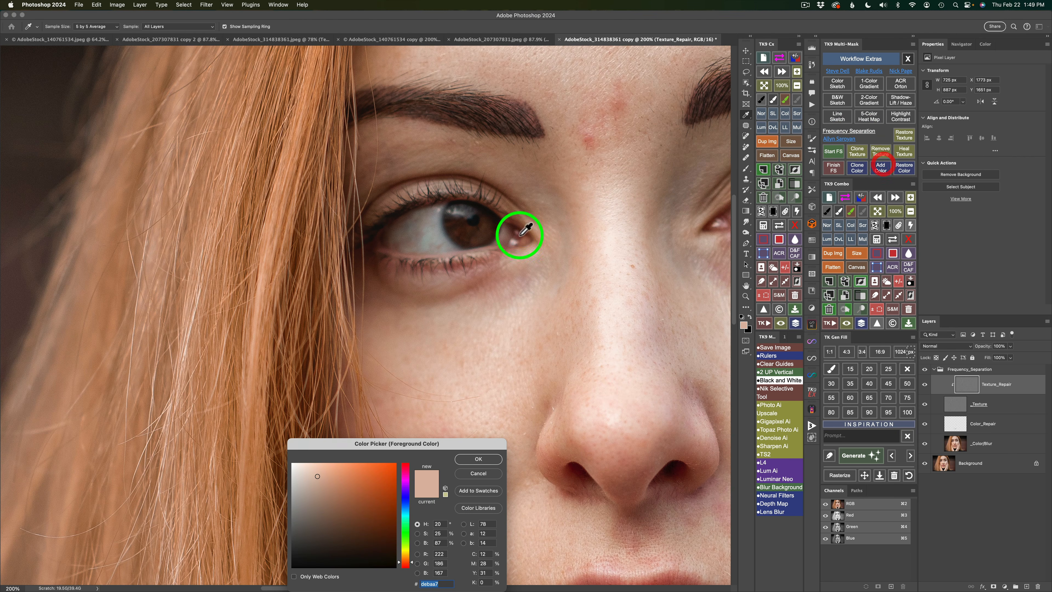
pyautogui.click(433, 234)
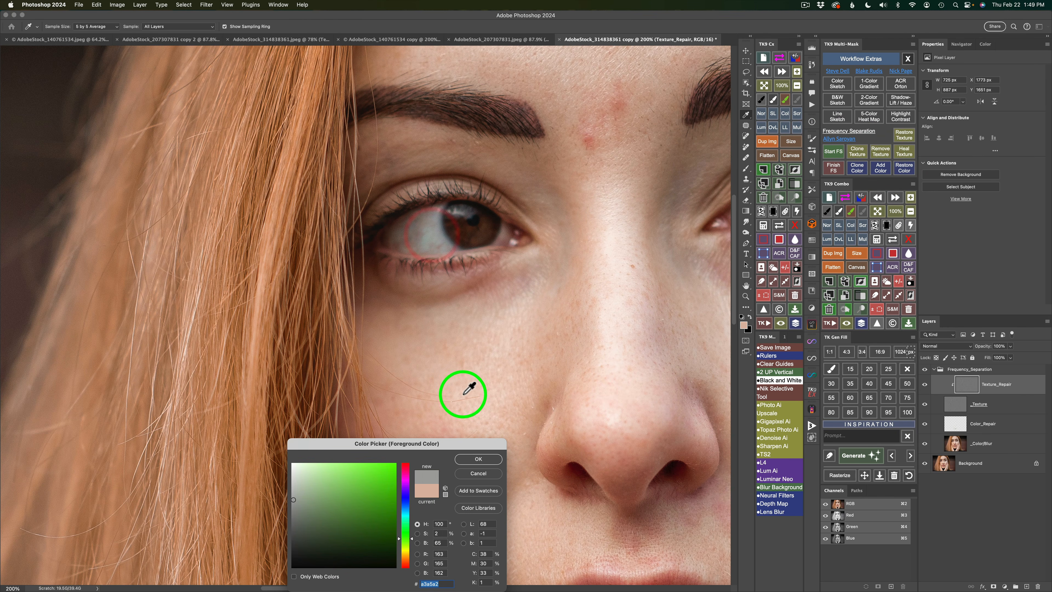
pyautogui.click(478, 459)
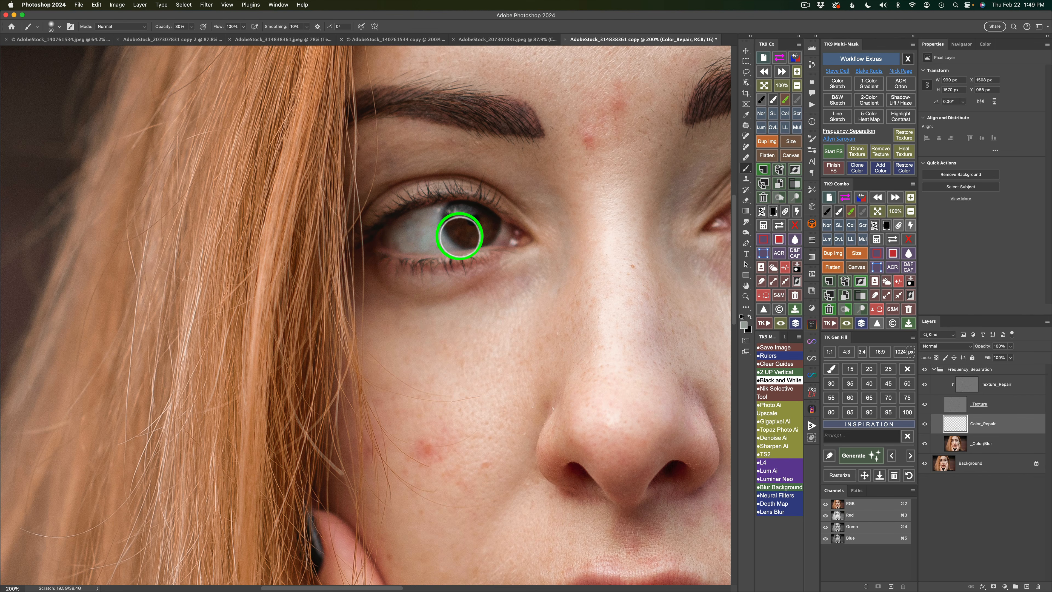
pyautogui.click(877, 196)
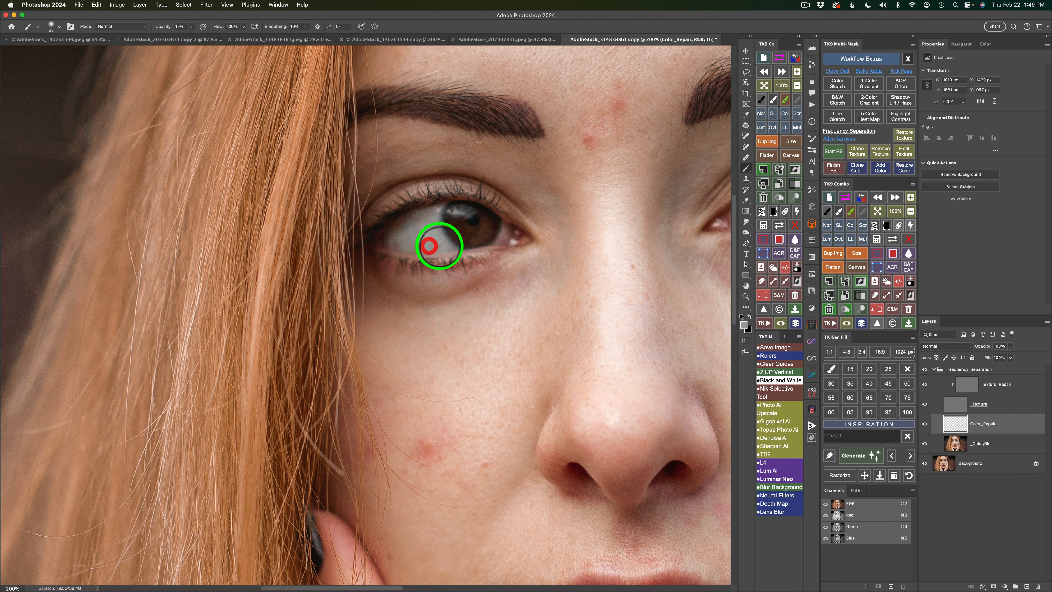
pyautogui.moveTo(432, 244)
pyautogui.mouseDown()
pyautogui.moveTo(441, 245)
pyautogui.moveTo(432, 237)
pyautogui.mouseUp()
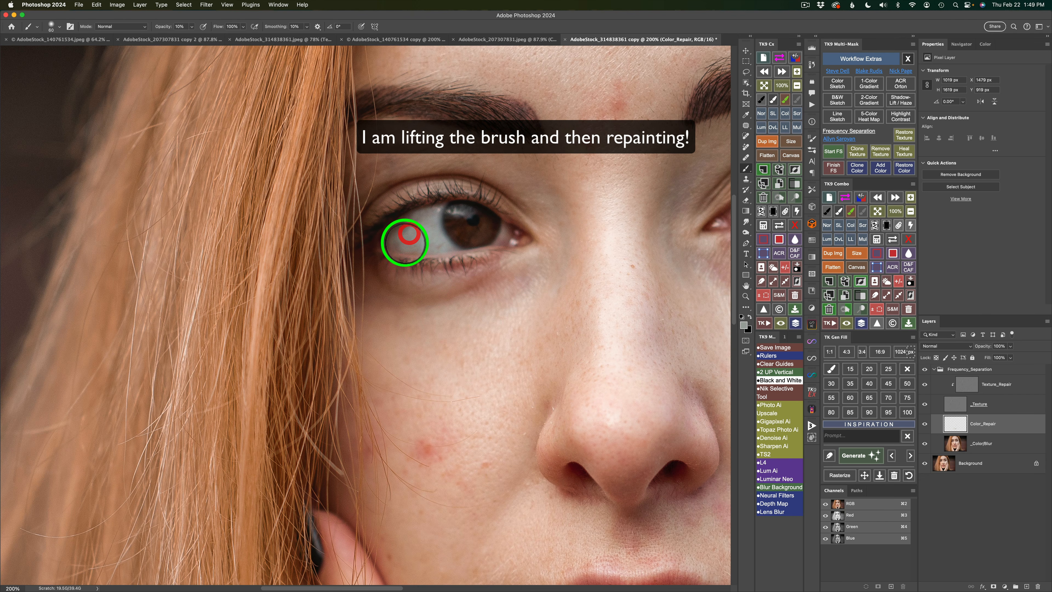
pyautogui.moveTo(396, 237)
pyautogui.mouseDown()
pyautogui.moveTo(453, 240)
pyautogui.moveTo(446, 250)
pyautogui.mouseUp()
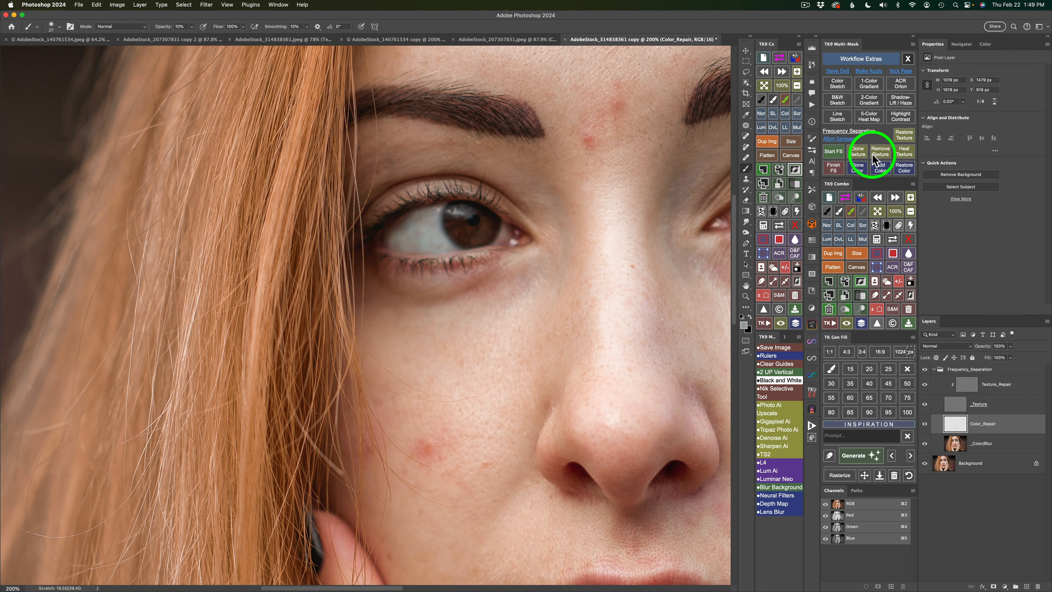
# - In AdobeStock_314838361.jpeg, toggle the Frequency_Separation group's visibility to compare the retouched portrait with the original
pyautogui.click(905, 151)
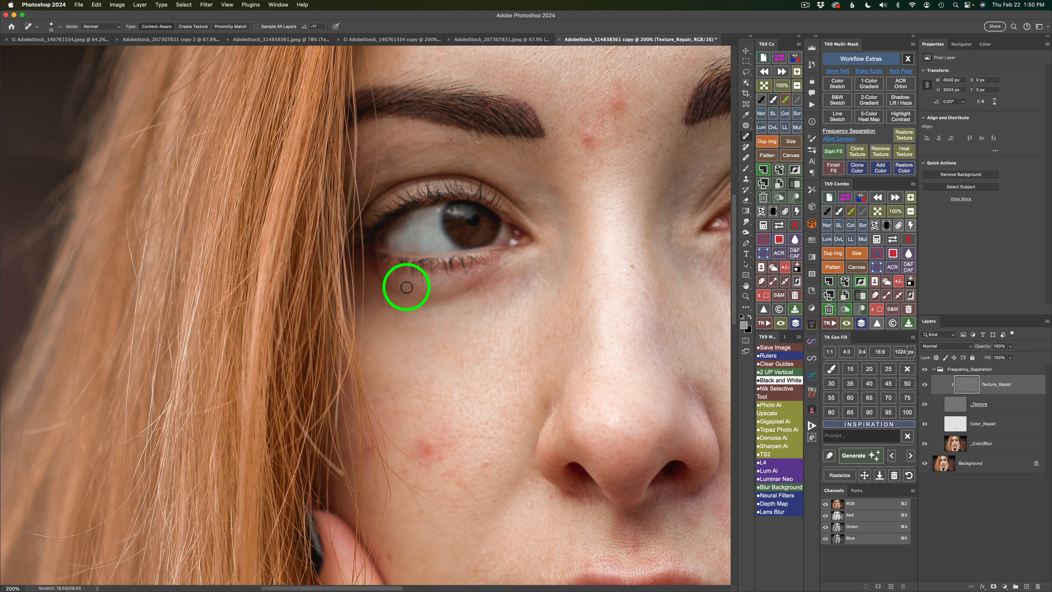
pyautogui.click(878, 212)
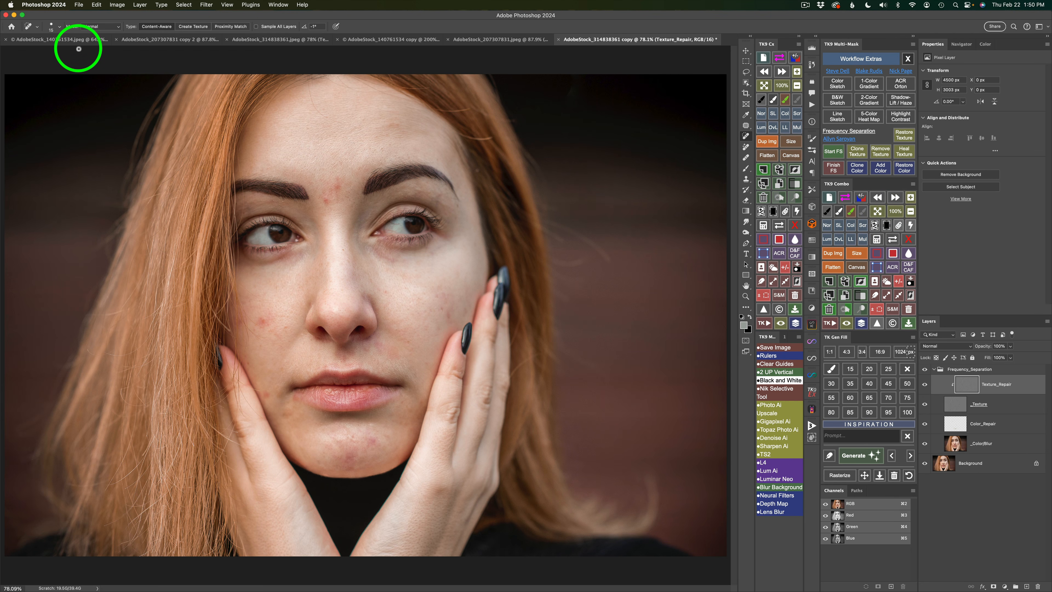
pyautogui.click(272, 43)
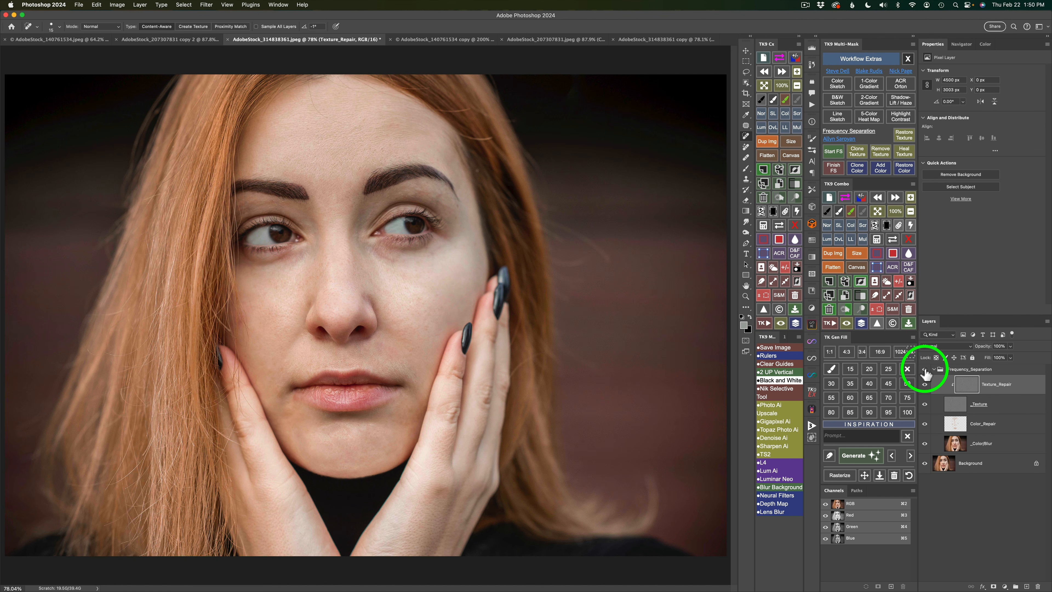
pyautogui.click(942, 370)
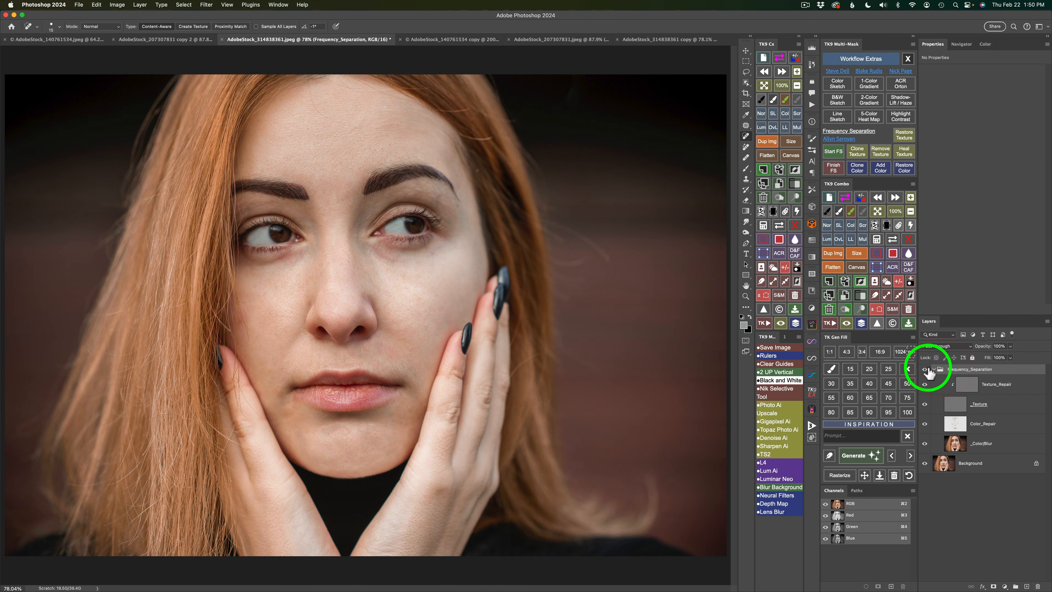
pyautogui.click(924, 369)
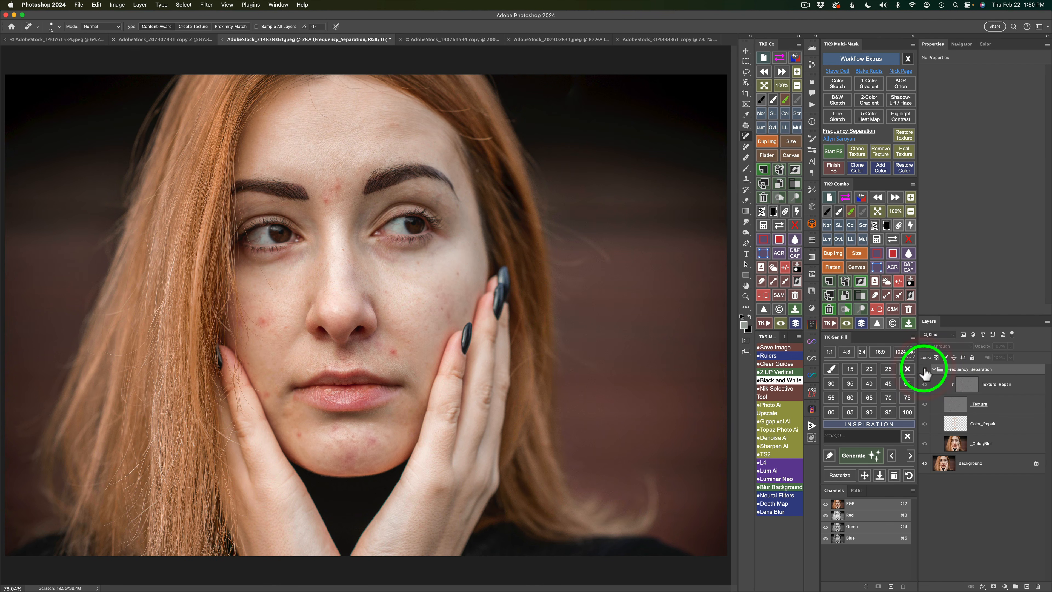
pyautogui.click(924, 369)
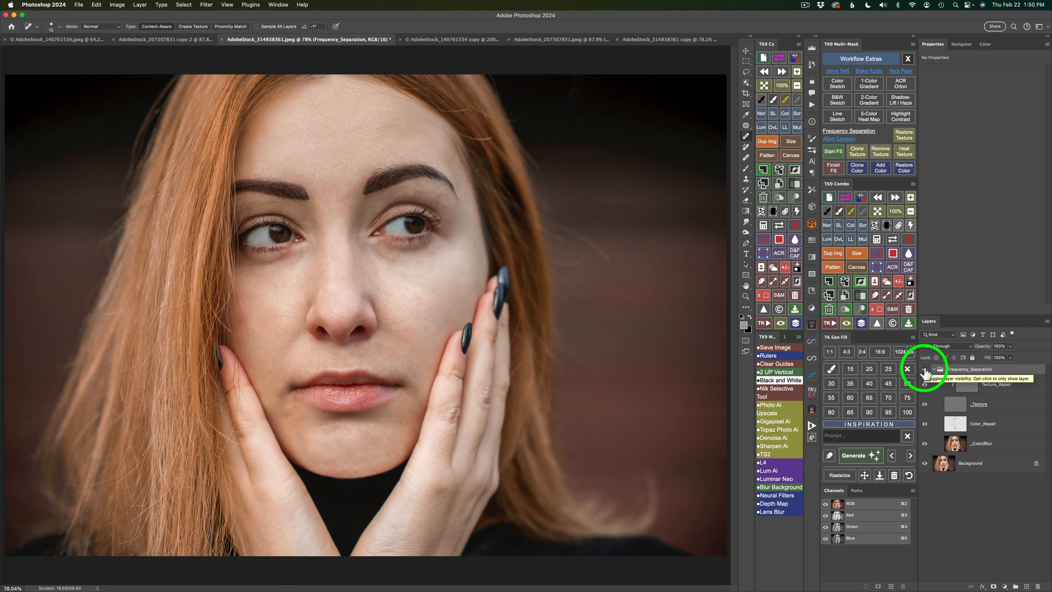
# - In the AdobeStock_314838361 copy document, hide and show the Frequency_Separation group to compare the eye repair before and after
pyautogui.click(691, 40)
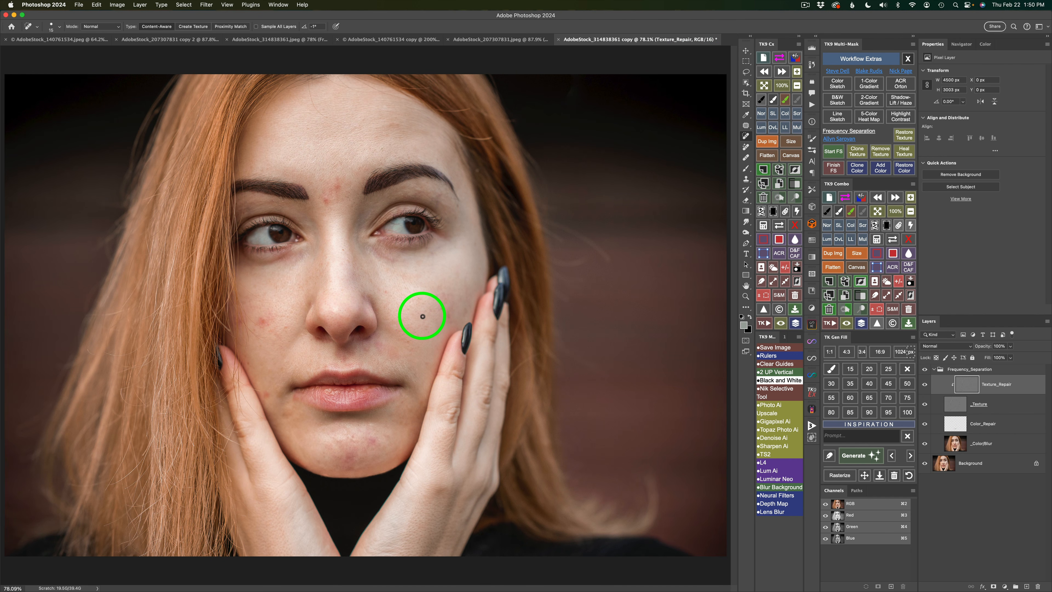
pyautogui.click(936, 368)
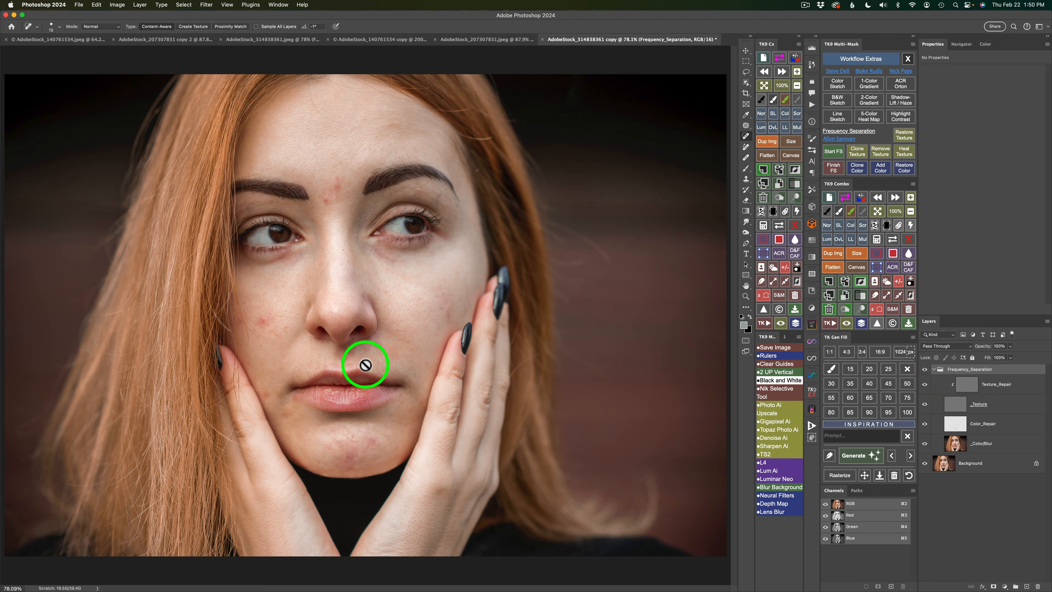
pyautogui.click(924, 369)
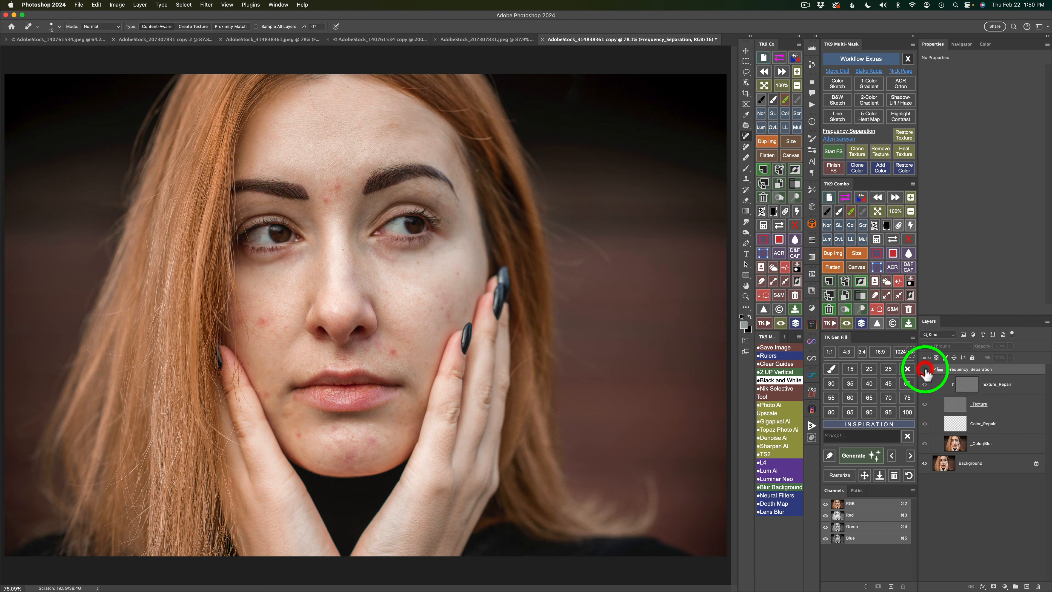
pyautogui.click(924, 369)
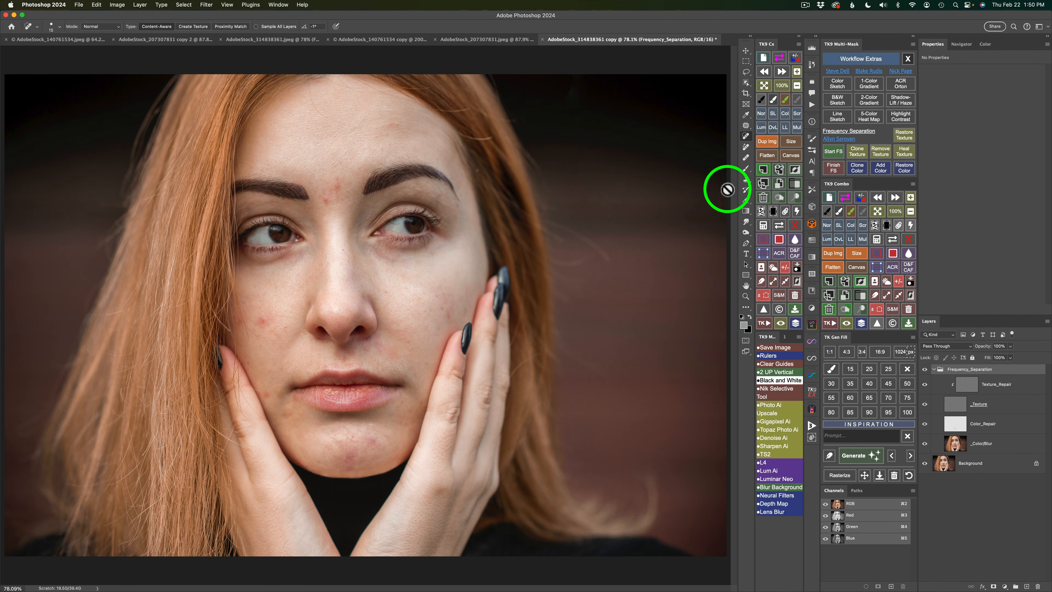
# - End the frequency separation session with Finish FS, and look inside the collapsed Frequency_Separation group
pyautogui.click(833, 168)
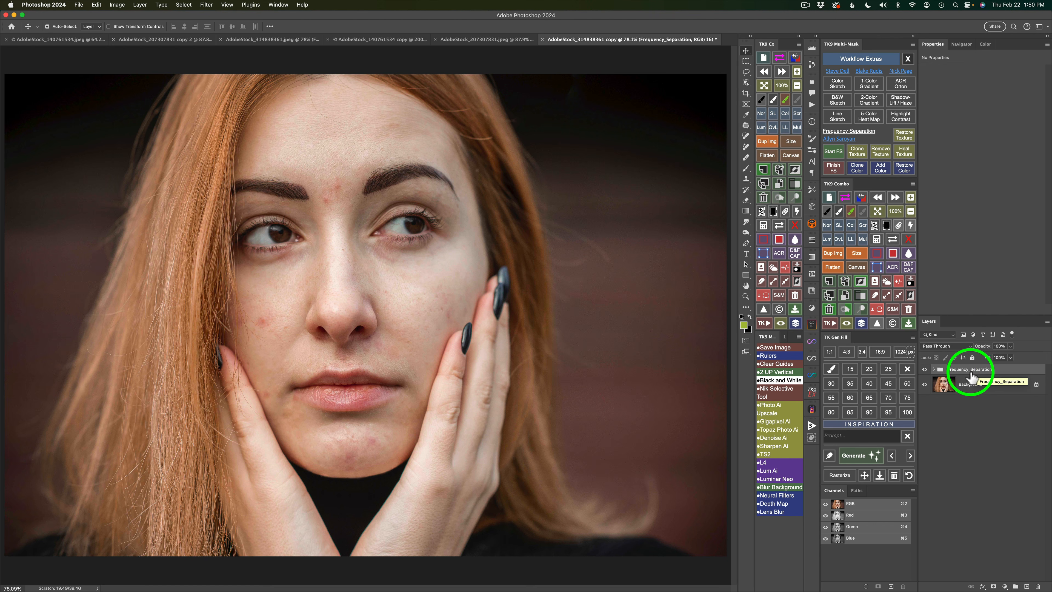
pyautogui.click(933, 369)
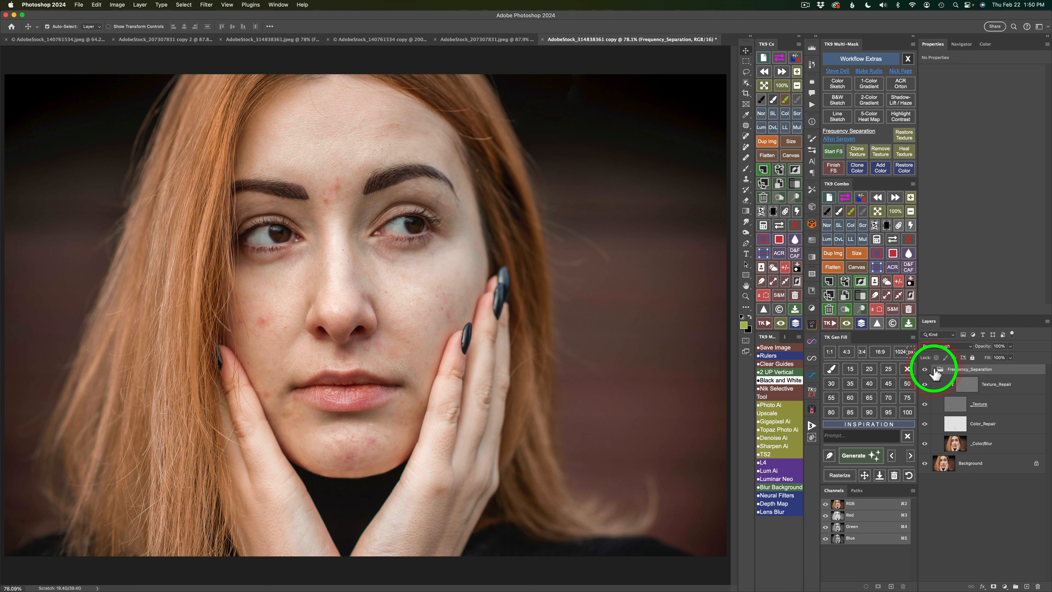
pyautogui.click(933, 370)
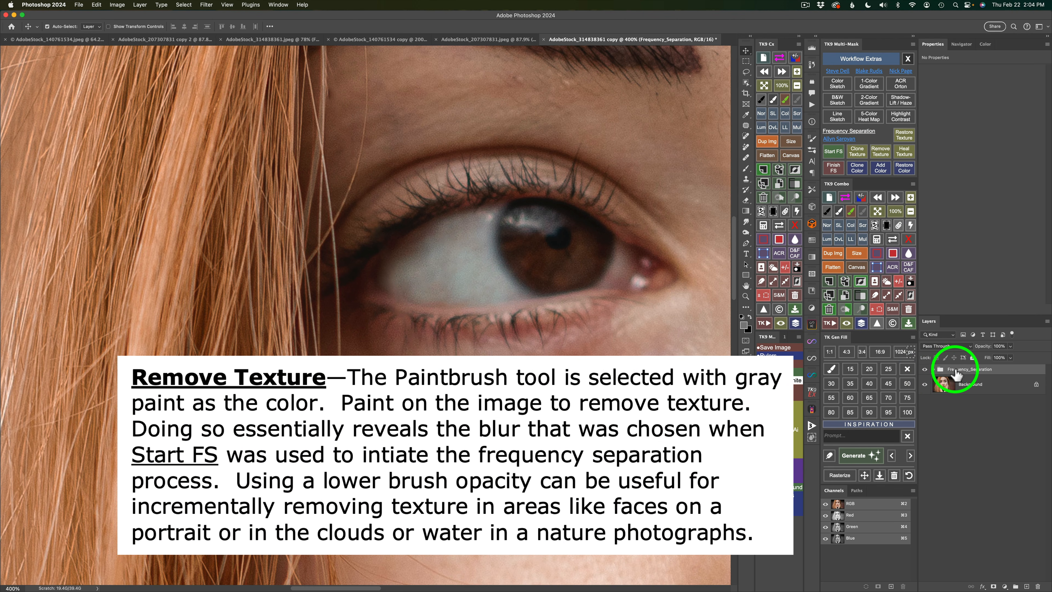
# - Expand the Frequency_Separation group and paint with Remove Texture at 100% opacity over the inner corner of the eye
pyautogui.click(933, 369)
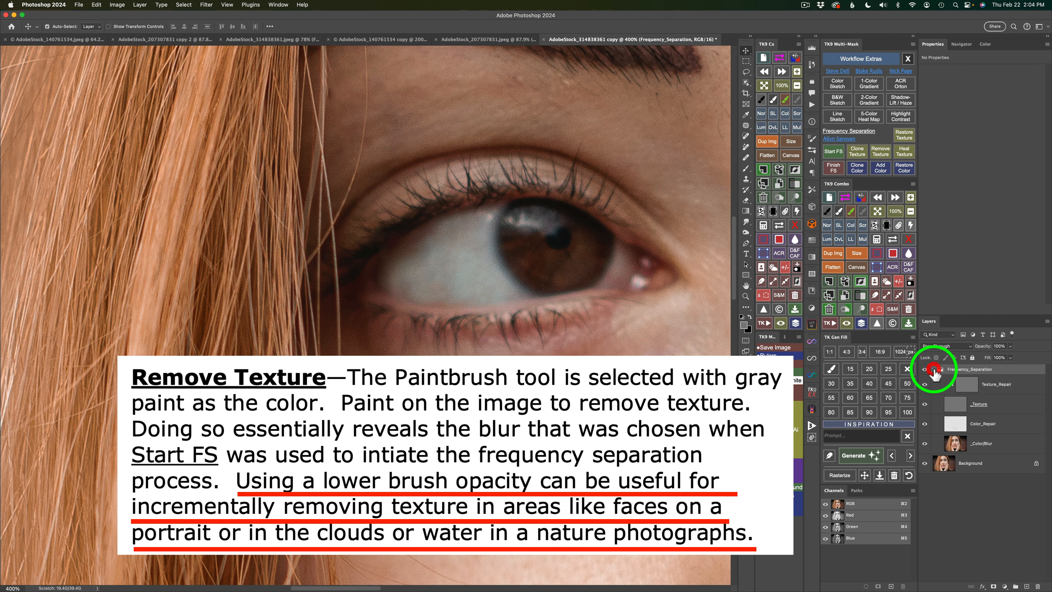
pyautogui.click(882, 153)
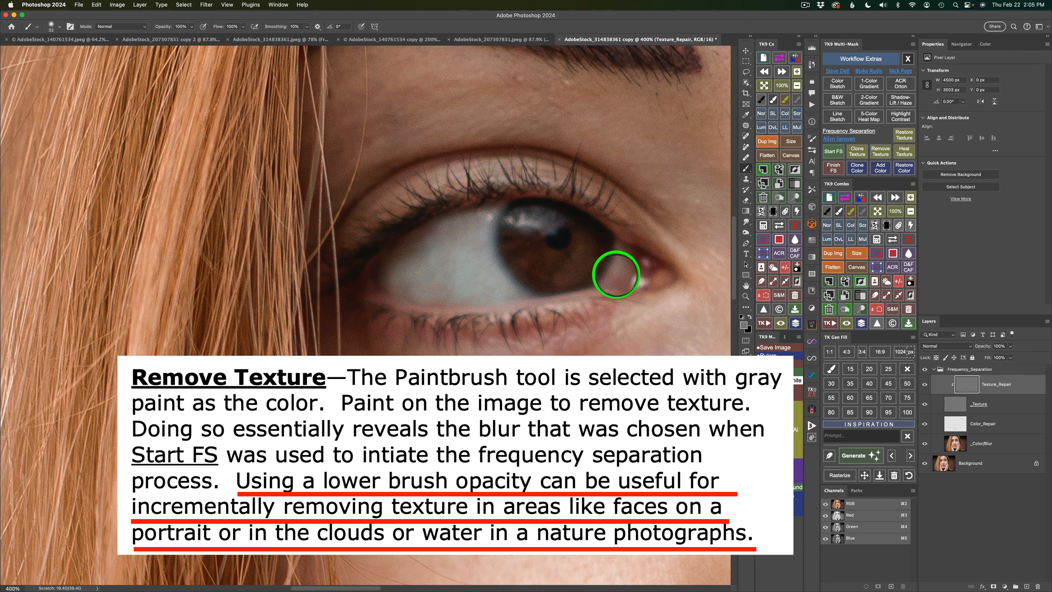
pyautogui.moveTo(622, 257)
pyautogui.mouseDown()
pyautogui.moveTo(623, 283)
pyautogui.moveTo(659, 276)
pyautogui.moveTo(625, 262)
pyautogui.moveTo(639, 279)
pyautogui.moveTo(611, 279)
pyautogui.moveTo(604, 252)
pyautogui.moveTo(597, 283)
pyautogui.moveTo(587, 273)
pyautogui.moveTo(630, 282)
pyautogui.moveTo(602, 278)
pyautogui.moveTo(631, 267)
pyautogui.moveTo(656, 291)
pyautogui.moveTo(609, 276)
pyautogui.mouseUp()
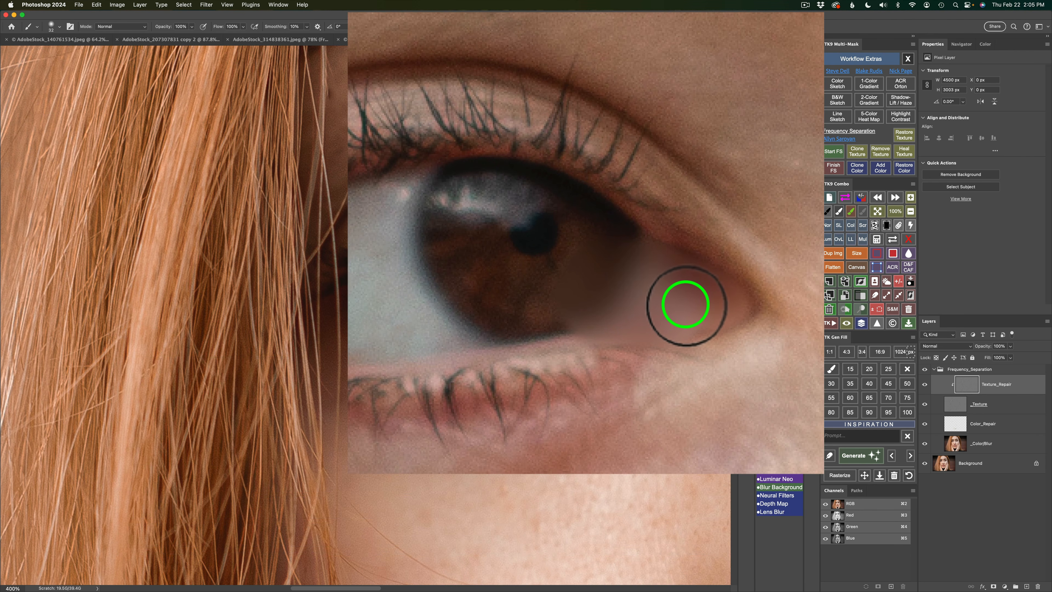
pyautogui.moveTo(686, 306)
pyautogui.mouseDown()
pyautogui.moveTo(654, 293)
pyautogui.moveTo(700, 309)
pyautogui.moveTo(672, 306)
pyautogui.mouseUp()
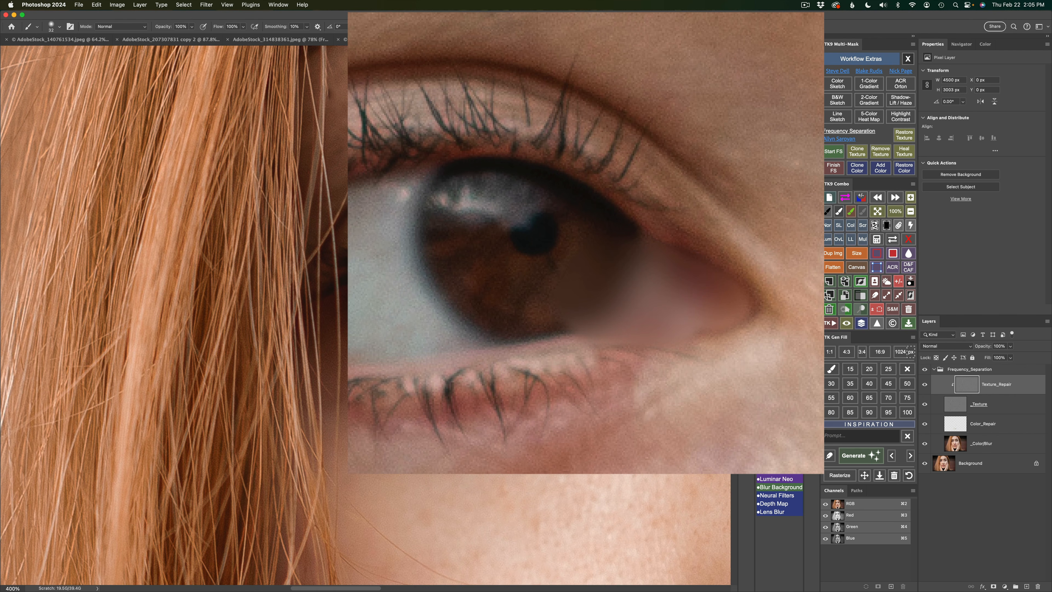
# - Paint the original texture back over the iris edge and inner eye corner with Restore Texture
pyautogui.click(881, 143)
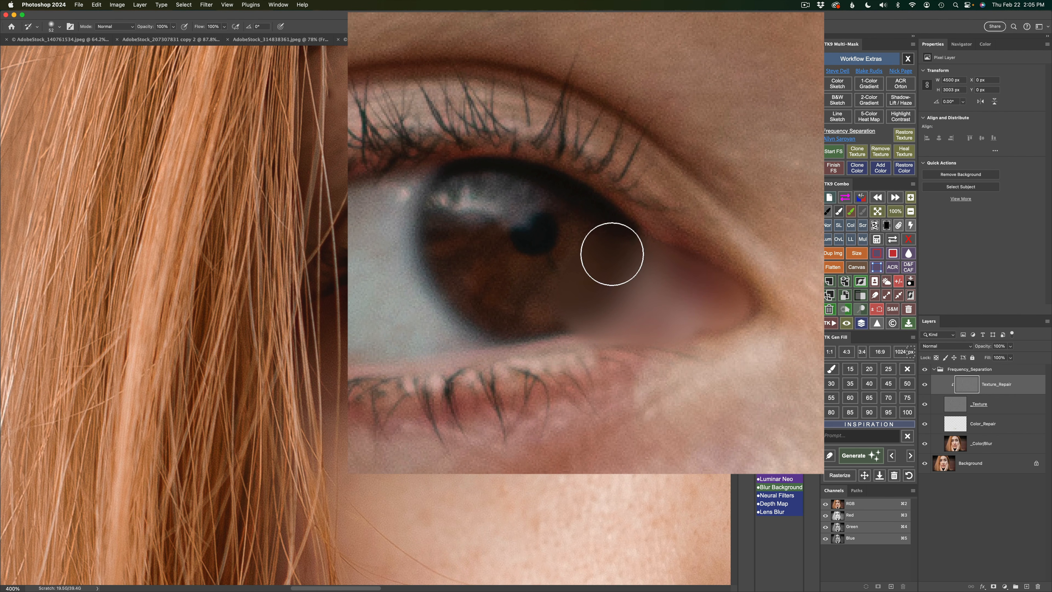
pyautogui.moveTo(612, 254)
pyautogui.mouseDown()
pyautogui.moveTo(612, 287)
pyautogui.moveTo(574, 295)
pyautogui.moveTo(605, 254)
pyautogui.moveTo(670, 263)
pyautogui.moveTo(685, 282)
pyautogui.moveTo(687, 322)
pyautogui.moveTo(704, 318)
pyautogui.moveTo(675, 323)
pyautogui.moveTo(591, 275)
pyautogui.moveTo(595, 249)
pyautogui.moveTo(625, 266)
pyautogui.moveTo(614, 311)
pyautogui.moveTo(604, 274)
pyautogui.mouseUp()
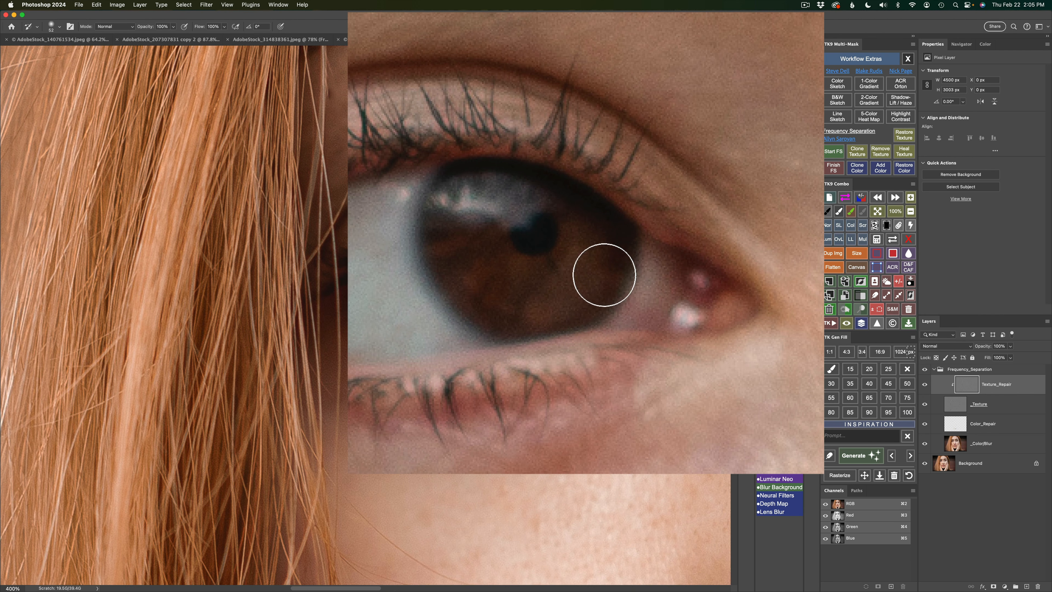
pyautogui.moveTo(618, 319)
pyautogui.mouseDown()
pyautogui.moveTo(579, 233)
pyautogui.moveTo(680, 304)
pyautogui.mouseUp()
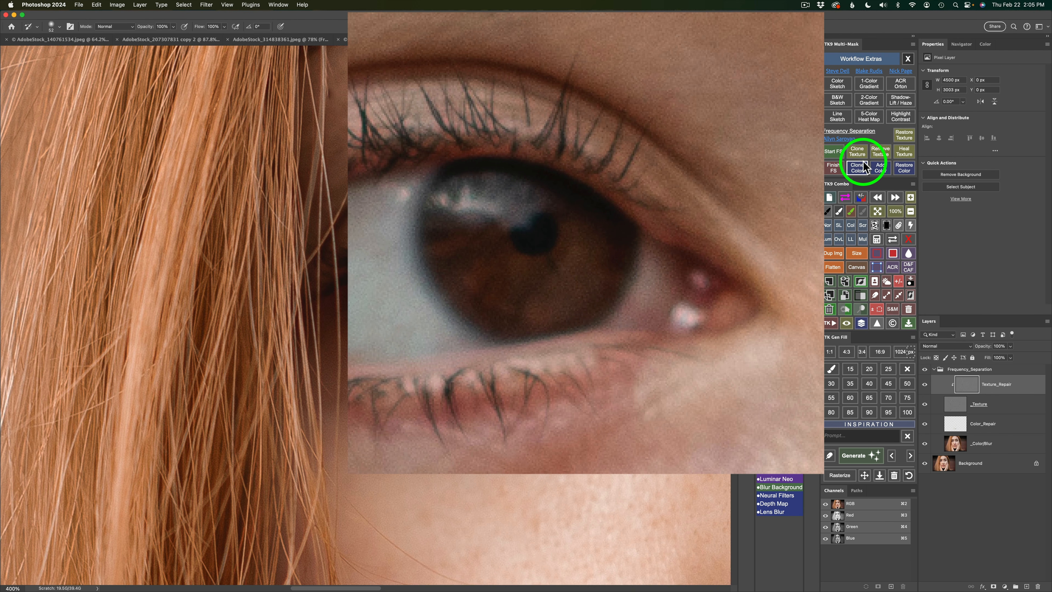
# - Soften the texture in the inner corner of the eye with Remove Texture at 30% brush opacity
pyautogui.click(882, 154)
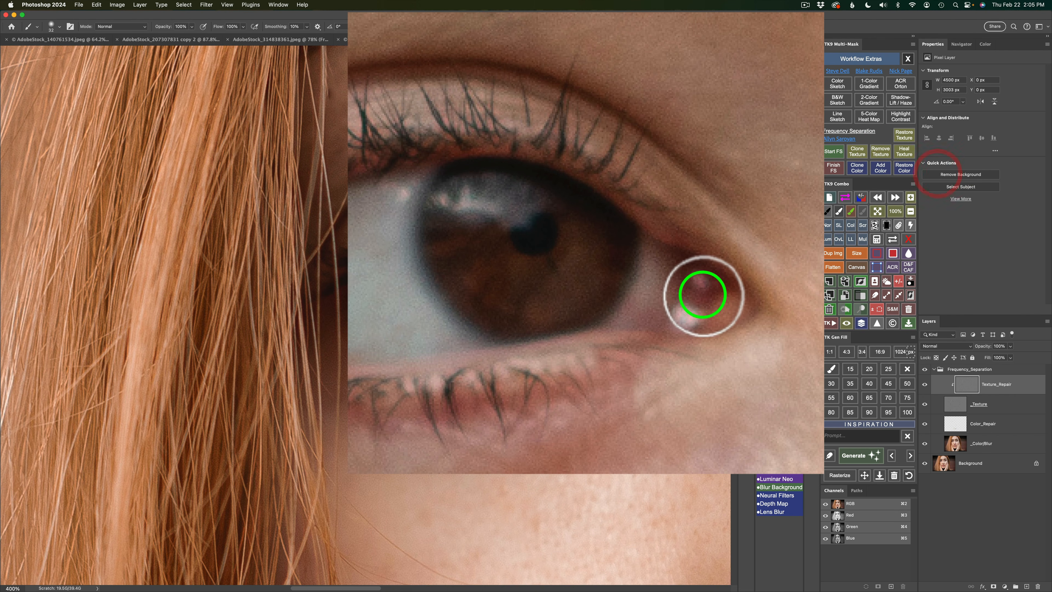
pyautogui.press('3')
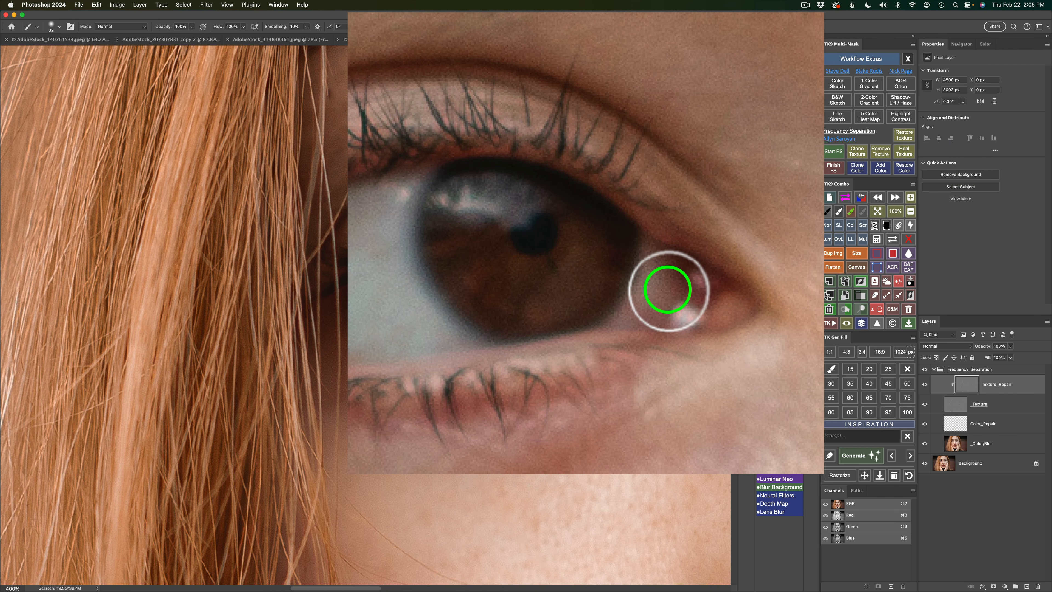
pyautogui.moveTo(668, 298)
pyautogui.mouseDown()
pyautogui.moveTo(714, 294)
pyautogui.moveTo(646, 272)
pyautogui.moveTo(713, 315)
pyautogui.moveTo(658, 302)
pyautogui.moveTo(622, 302)
pyautogui.moveTo(695, 320)
pyautogui.moveTo(617, 309)
pyautogui.moveTo(597, 285)
pyautogui.moveTo(563, 282)
pyautogui.moveTo(542, 306)
pyautogui.moveTo(587, 218)
pyautogui.moveTo(704, 282)
pyautogui.moveTo(659, 286)
pyautogui.moveTo(633, 317)
pyautogui.moveTo(688, 310)
pyautogui.moveTo(641, 292)
pyautogui.moveTo(553, 286)
pyautogui.moveTo(628, 322)
pyautogui.moveTo(671, 295)
pyautogui.moveTo(595, 269)
pyautogui.moveTo(651, 315)
pyautogui.moveTo(667, 289)
pyautogui.mouseUp()
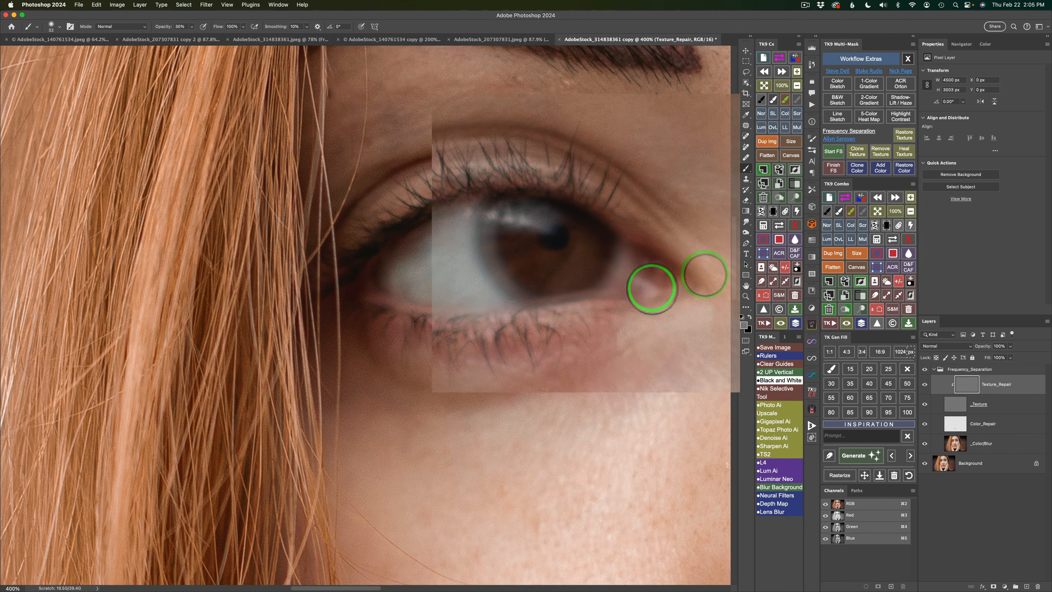